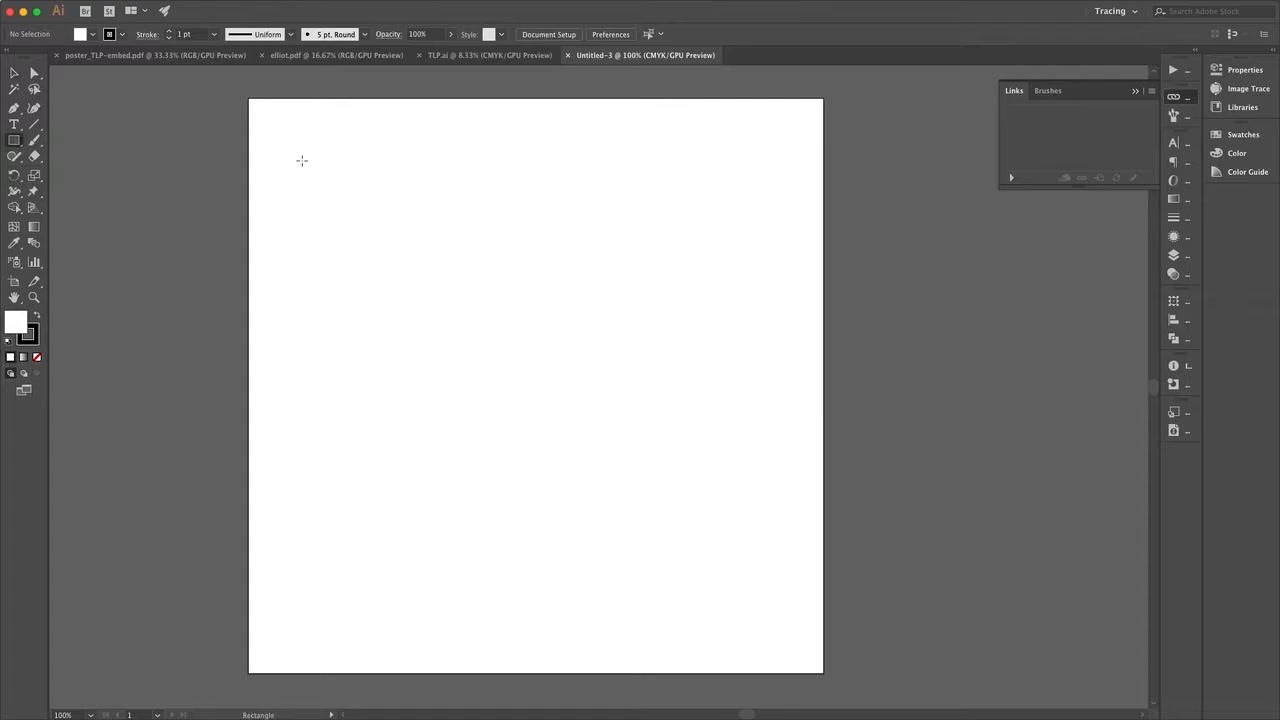
- Create a rectangle 6 in wide and 6 in high near the middle of the artboard
left_click(382, 228)
key("ctrl+Up")
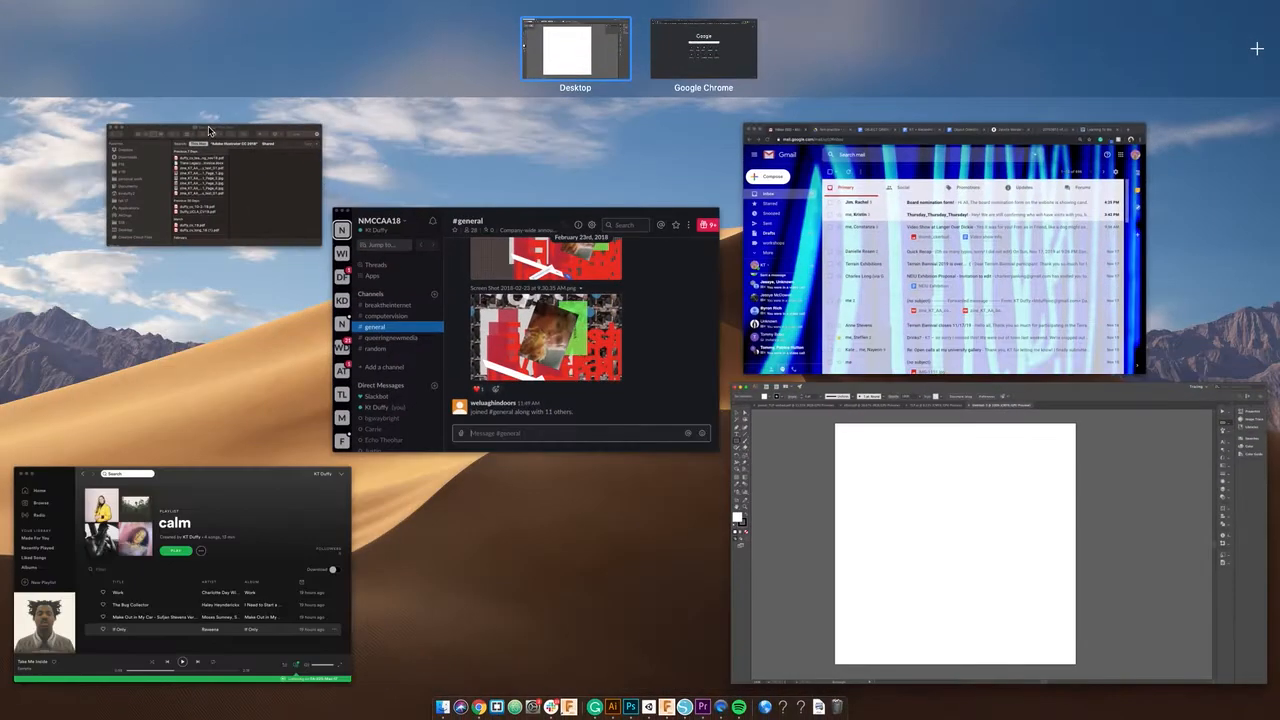
left_click(815, 451)
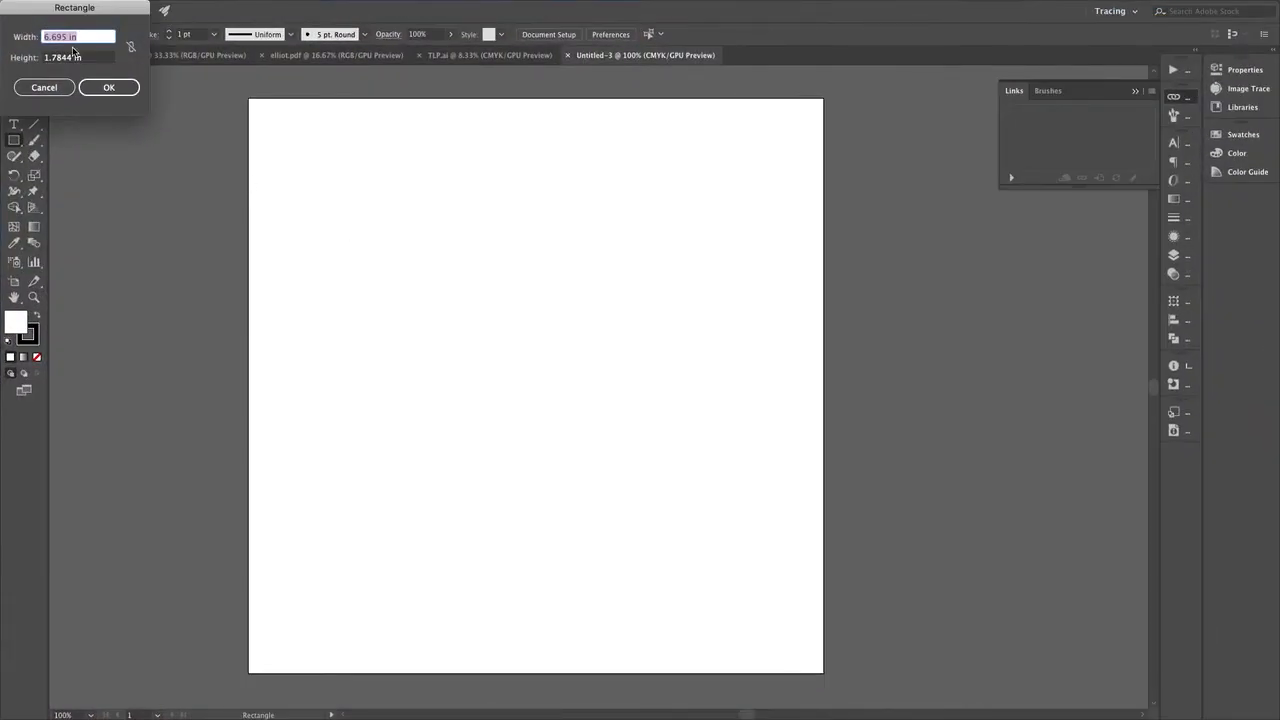
left_click_drag(74, 11, 426, 198)
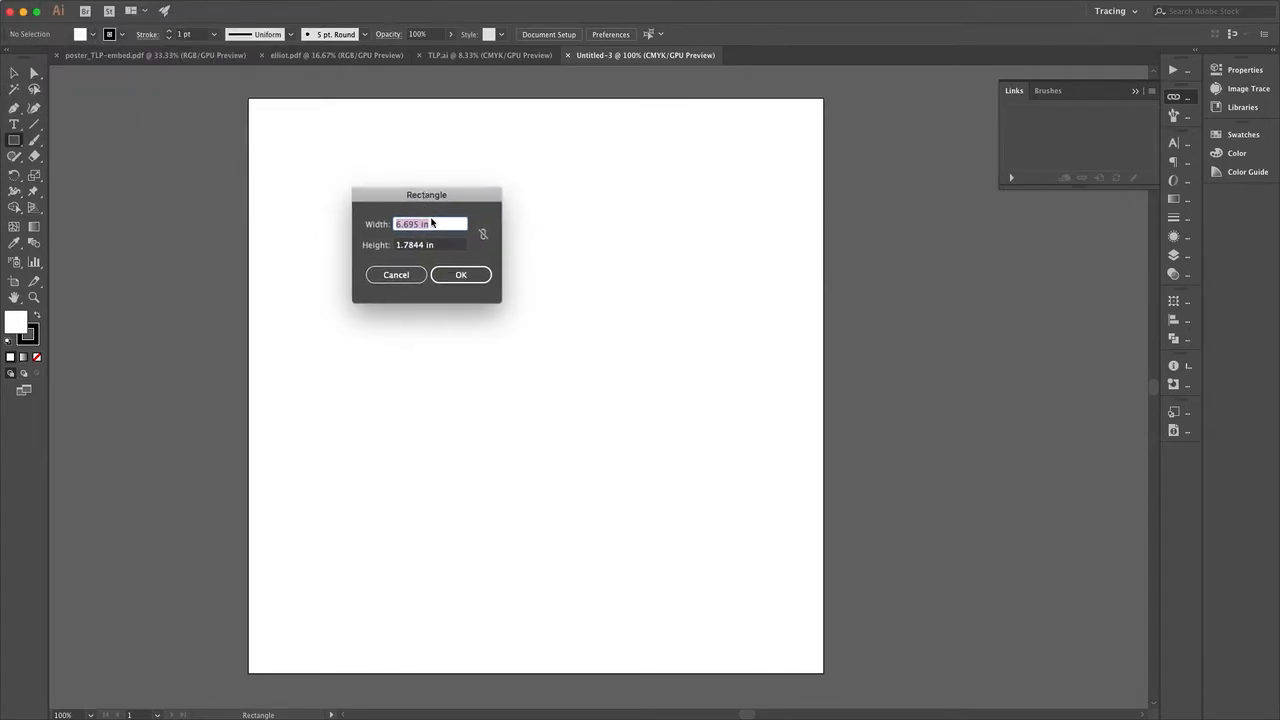
type("6")
key("Tab")
type("6")
left_click(478, 276)
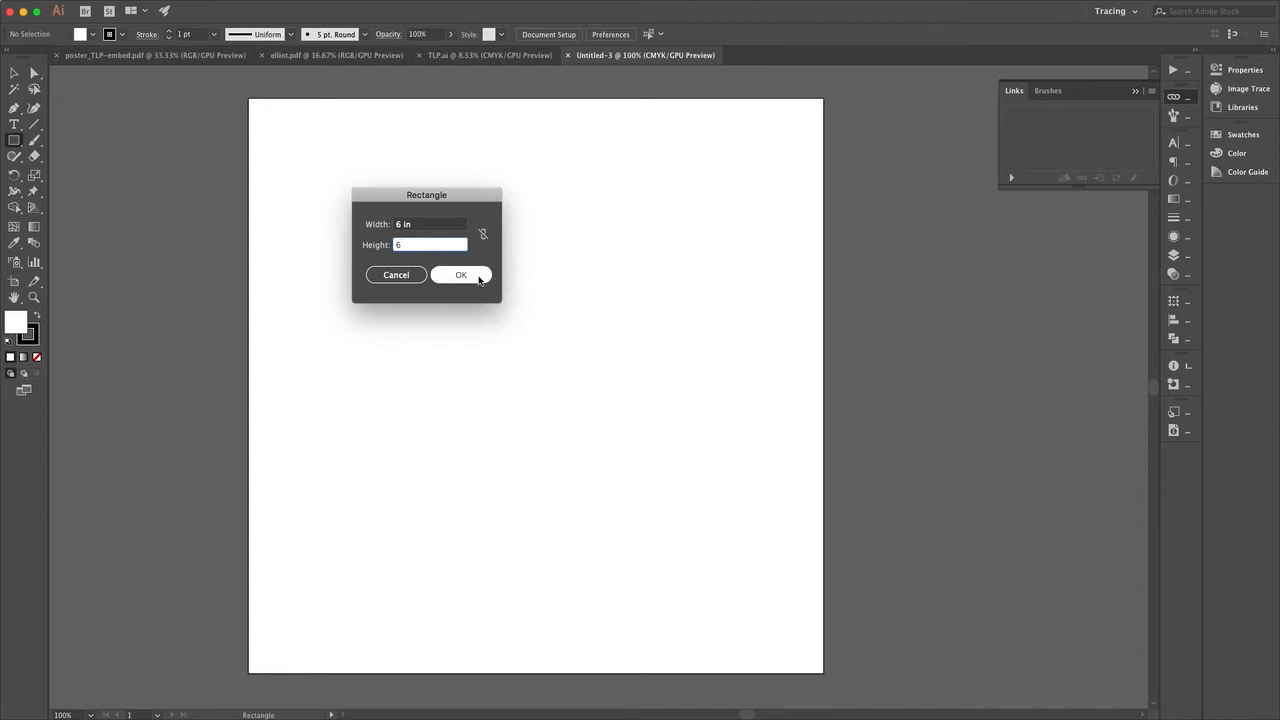
- Select the square and lock it in place on the artboard
left_click(14, 73)
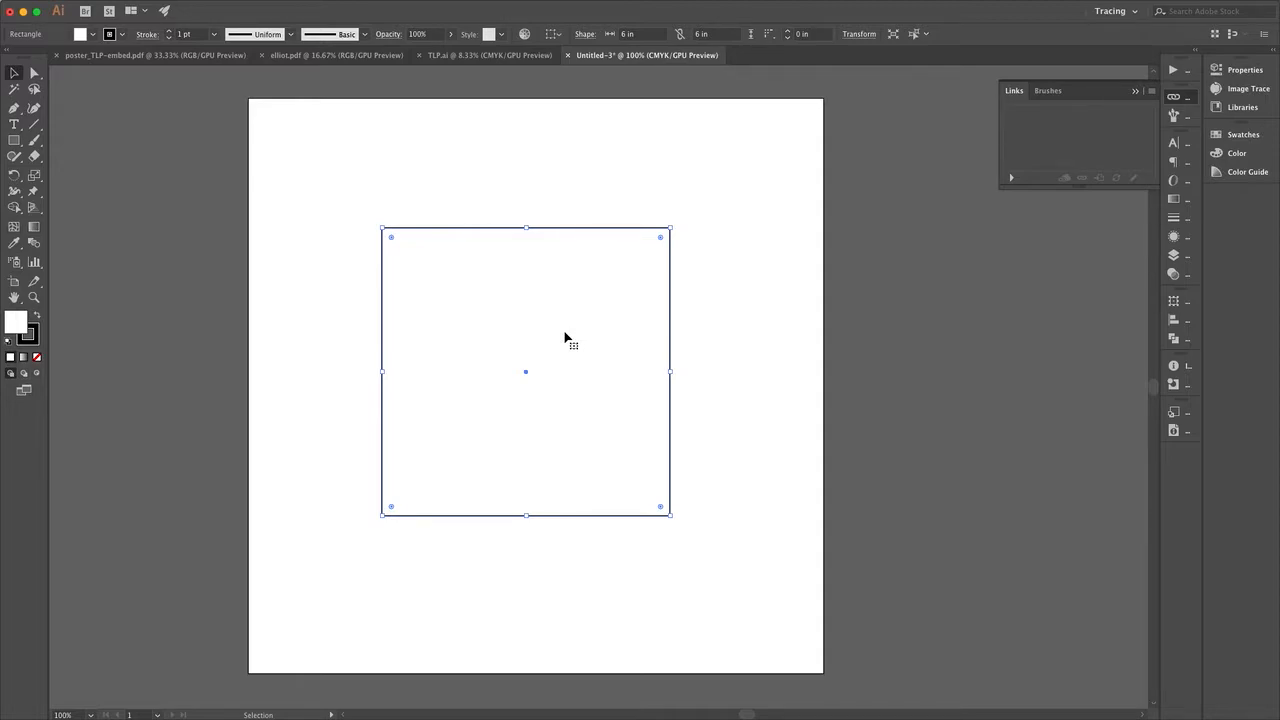
left_click(530, 192)
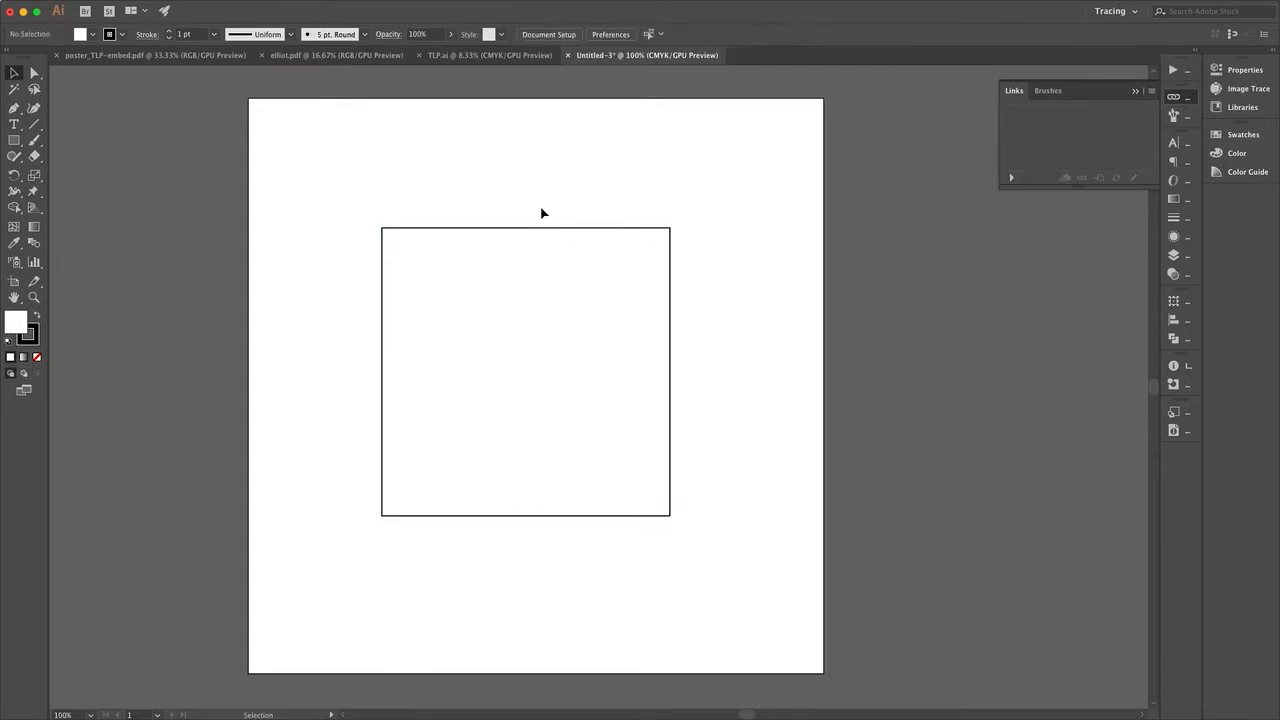
left_click(545, 229)
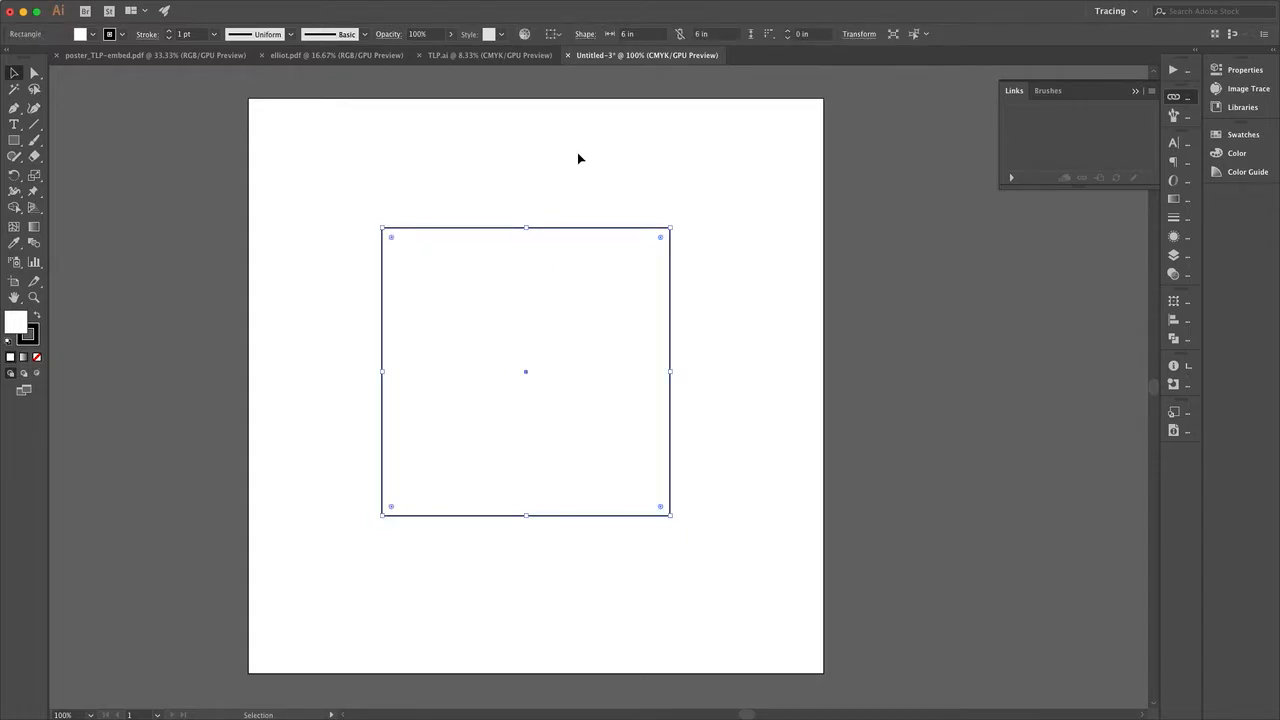
left_click(578, 158)
mouse_move(137, 5)
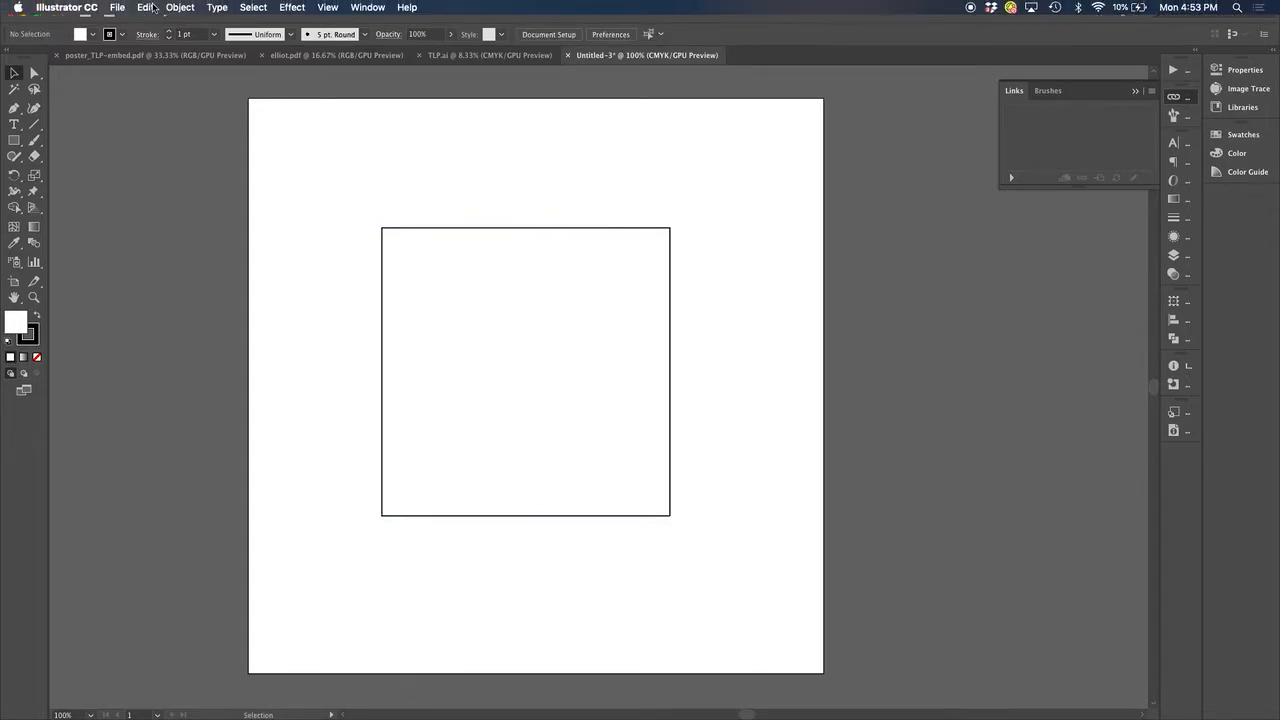
left_click(180, 8)
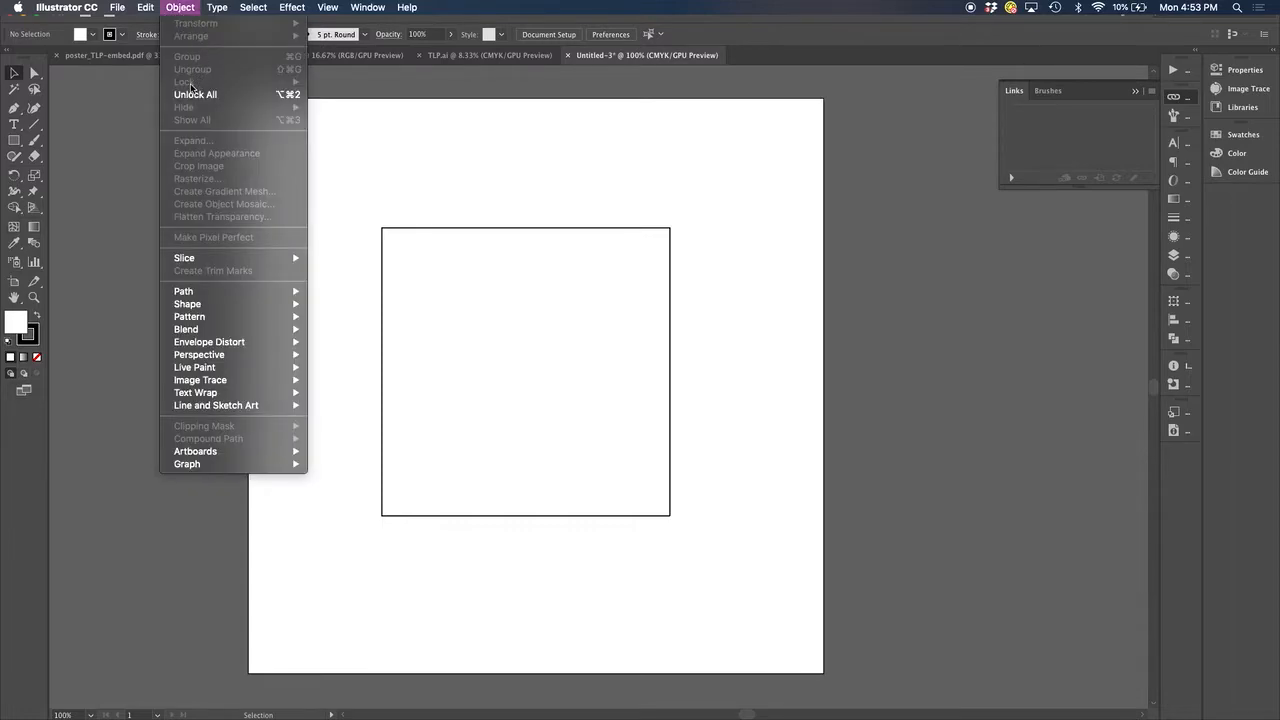
left_click(455, 136)
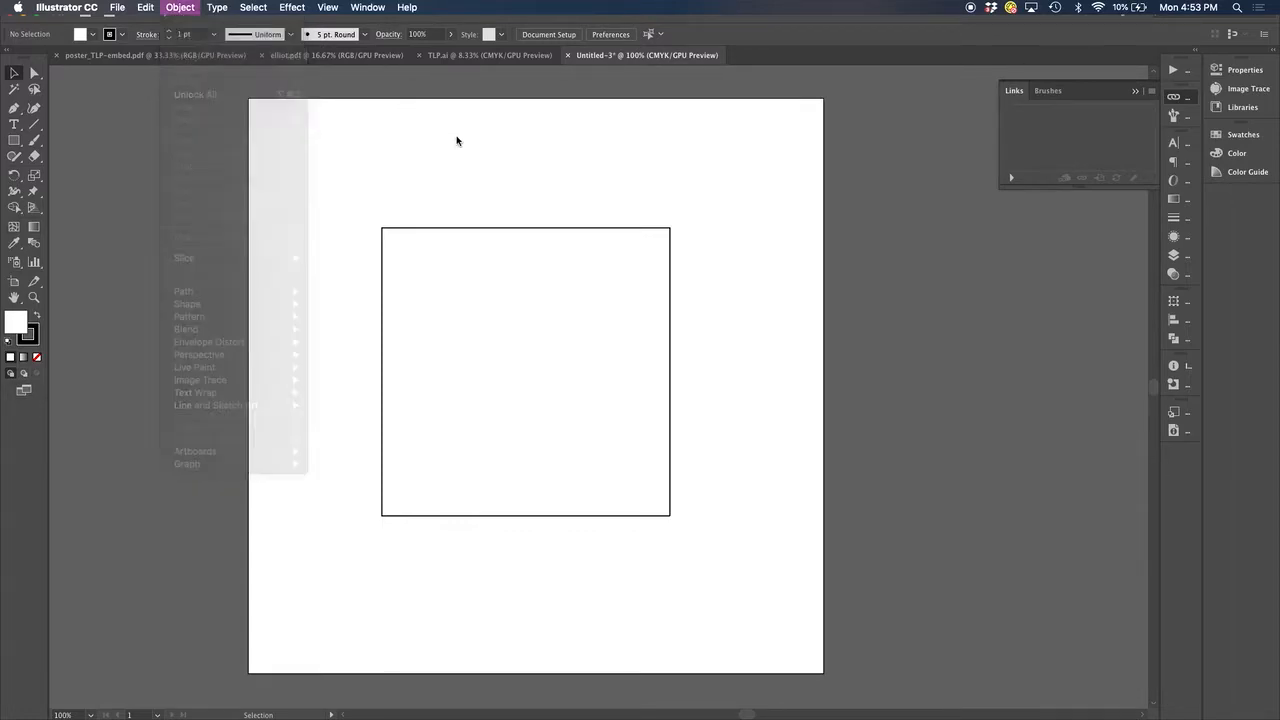
- With the Pen tool, trace the square's bottom edge and lower right side, then add three angled segments across the upper-right corner to the top edge
left_click(16, 108)
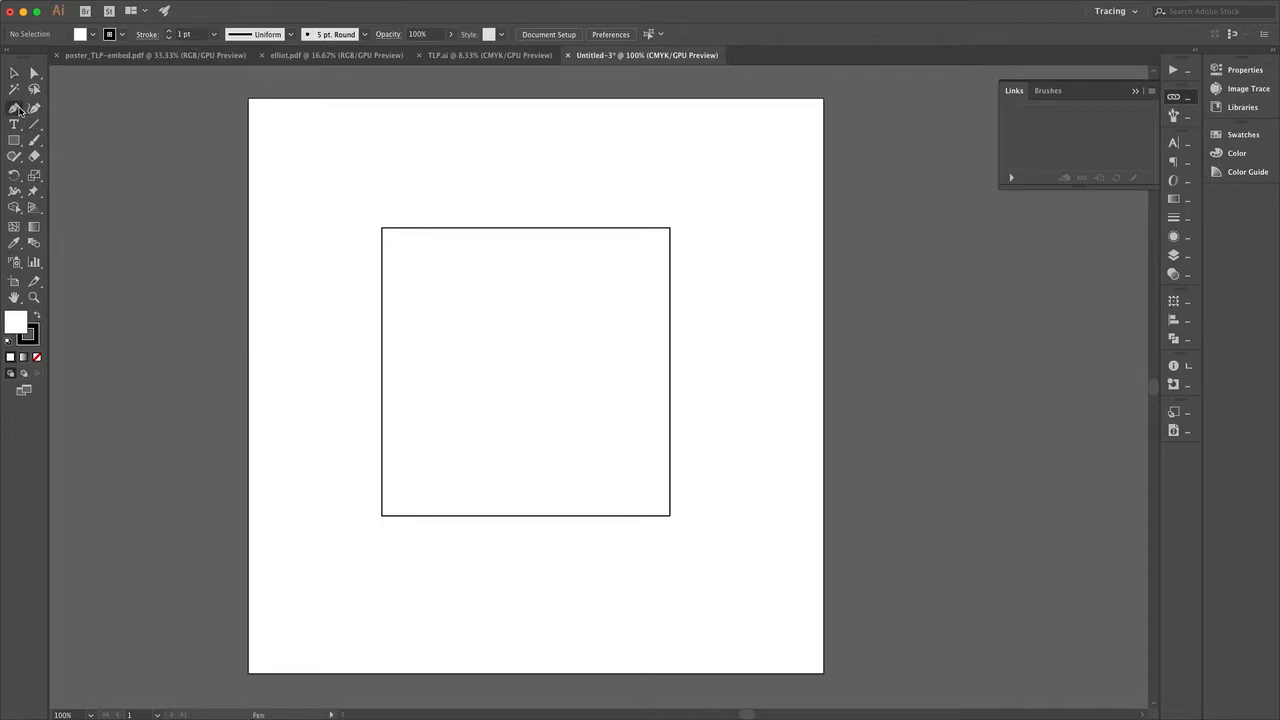
left_click(383, 516)
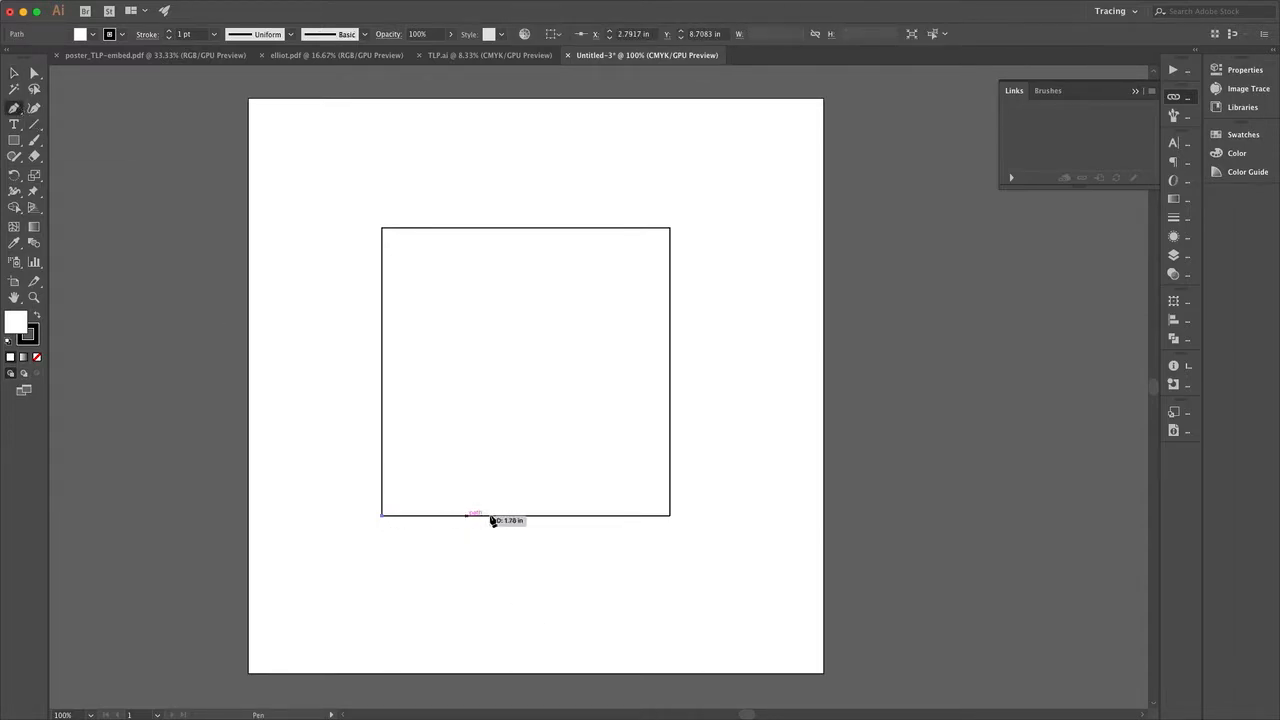
left_click(670, 516)
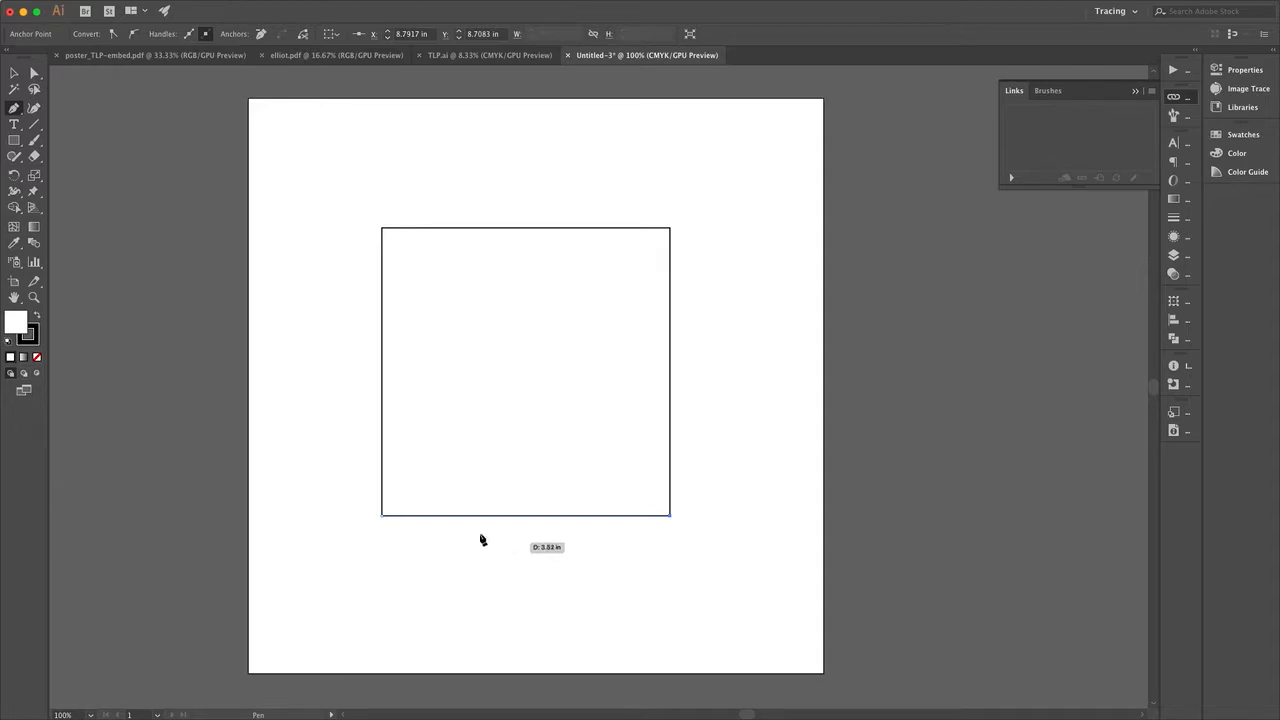
left_click(671, 372)
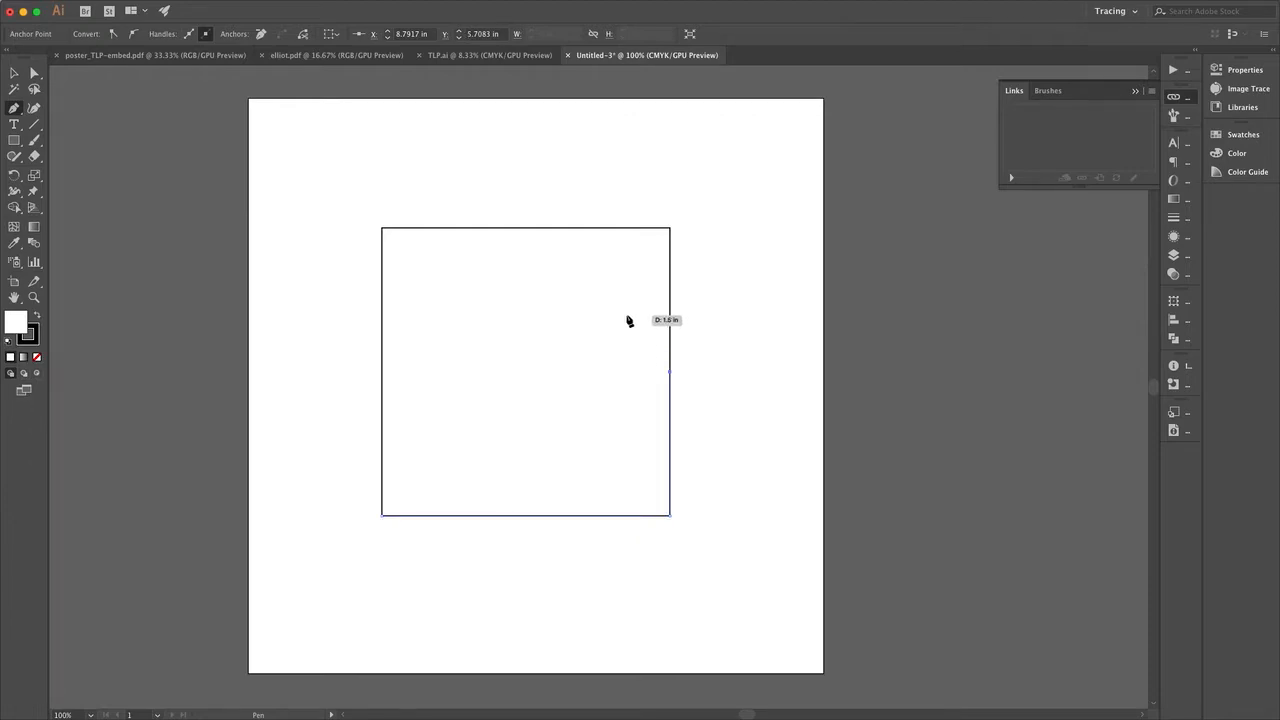
key("super+z")
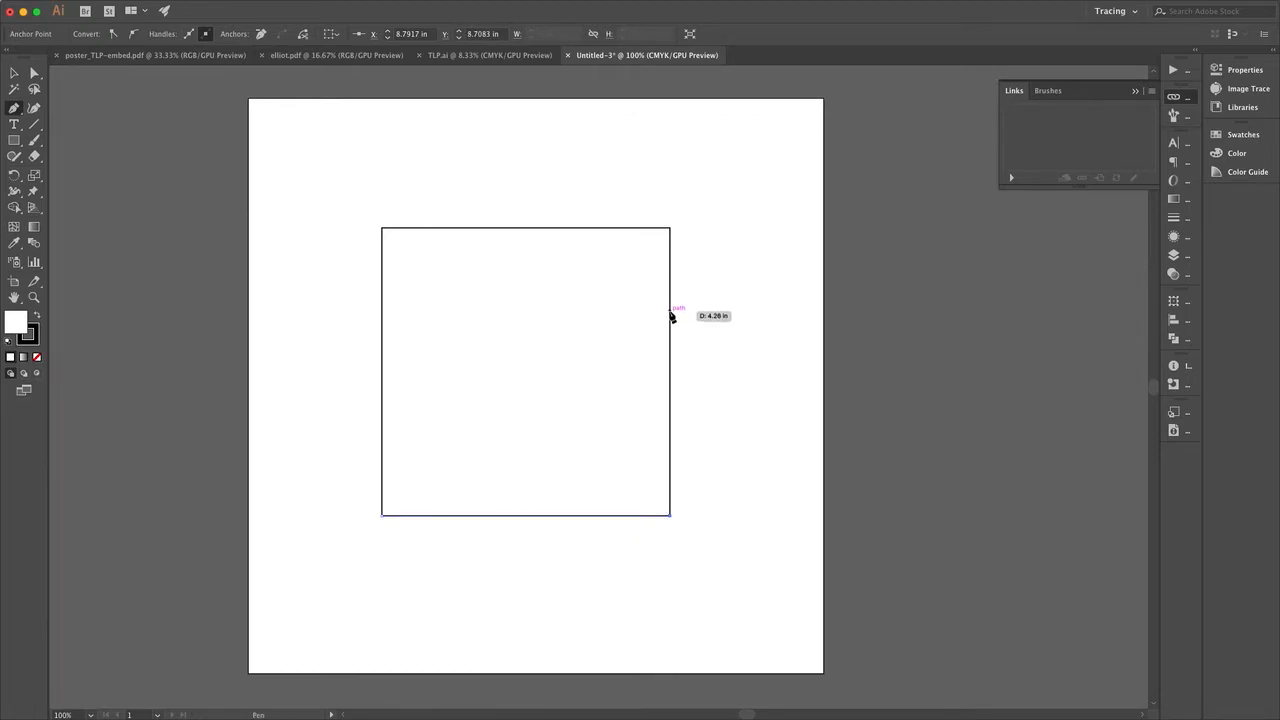
left_click(670, 328)
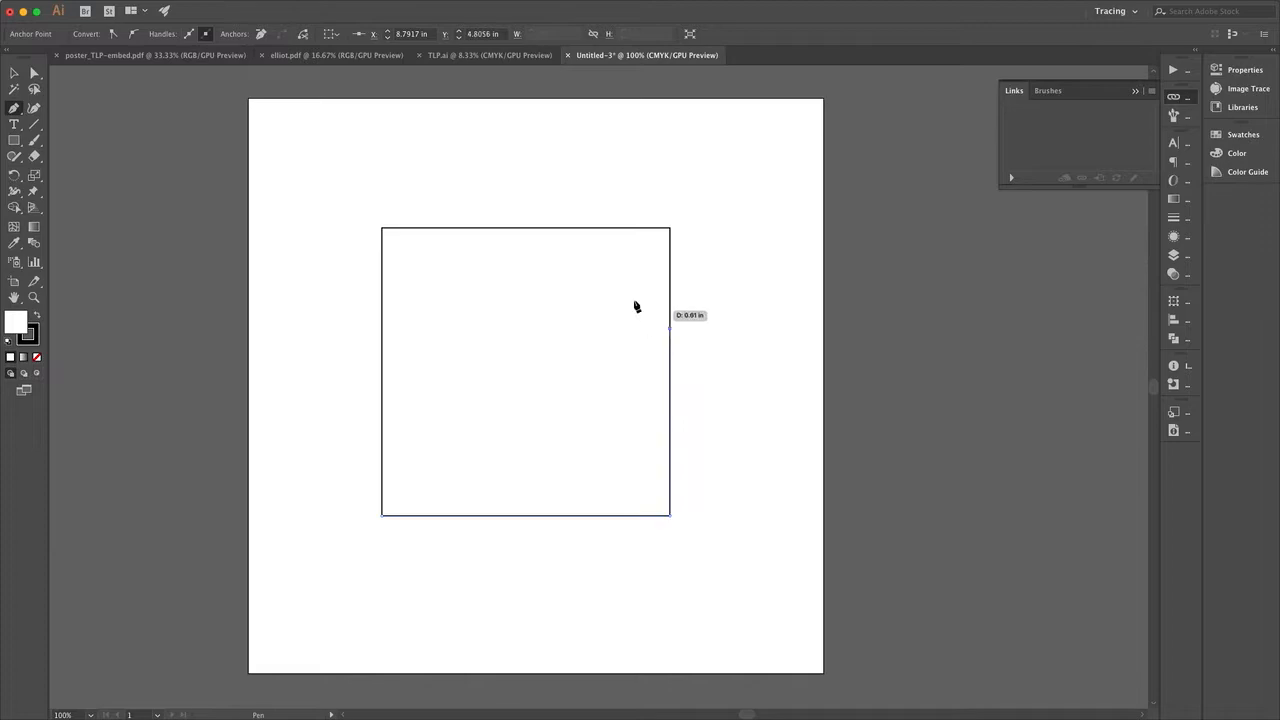
left_click(621, 276)
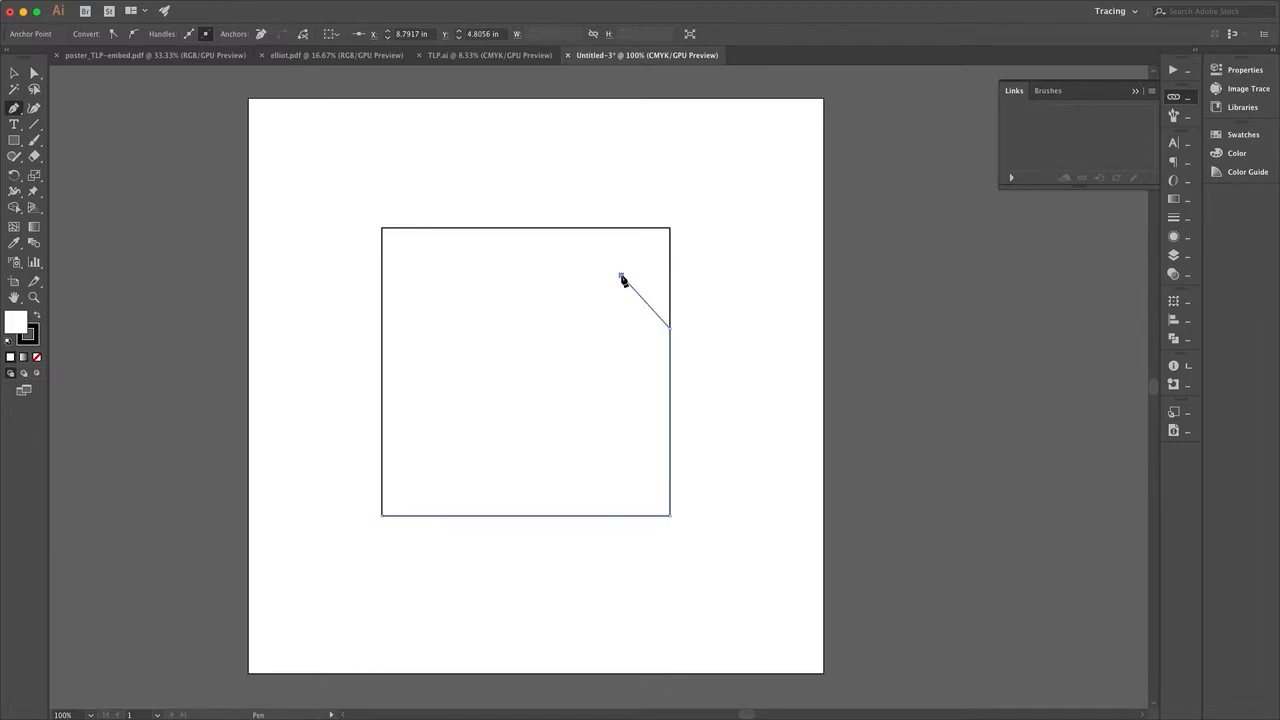
left_click(558, 245)
left_click(515, 229)
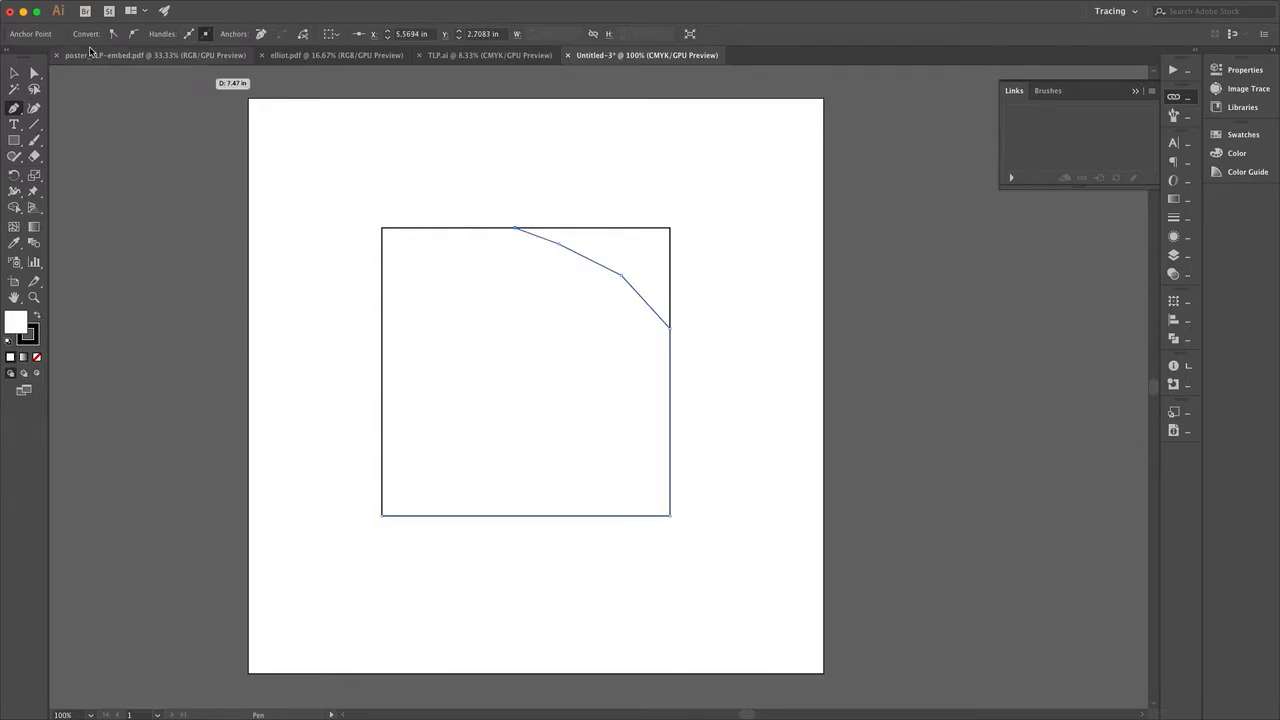
- Move the path's two middle corner anchor points outward so the angled segments follow a rounder arc
key("a")
left_click_drag(622, 277, 634, 281)
left_click_drag(558, 245, 582, 246)
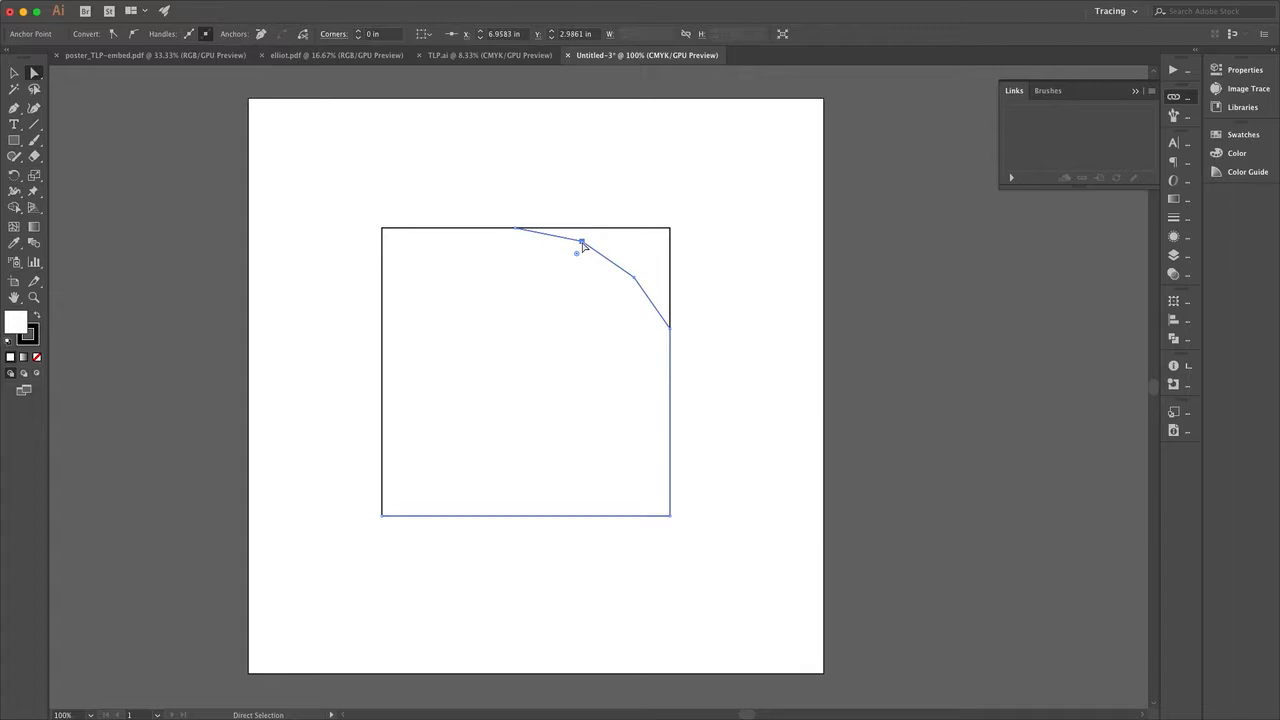
left_click(740, 315)
left_click(607, 262)
left_click(583, 241)
left_click(670, 328)
left_click(14, 73)
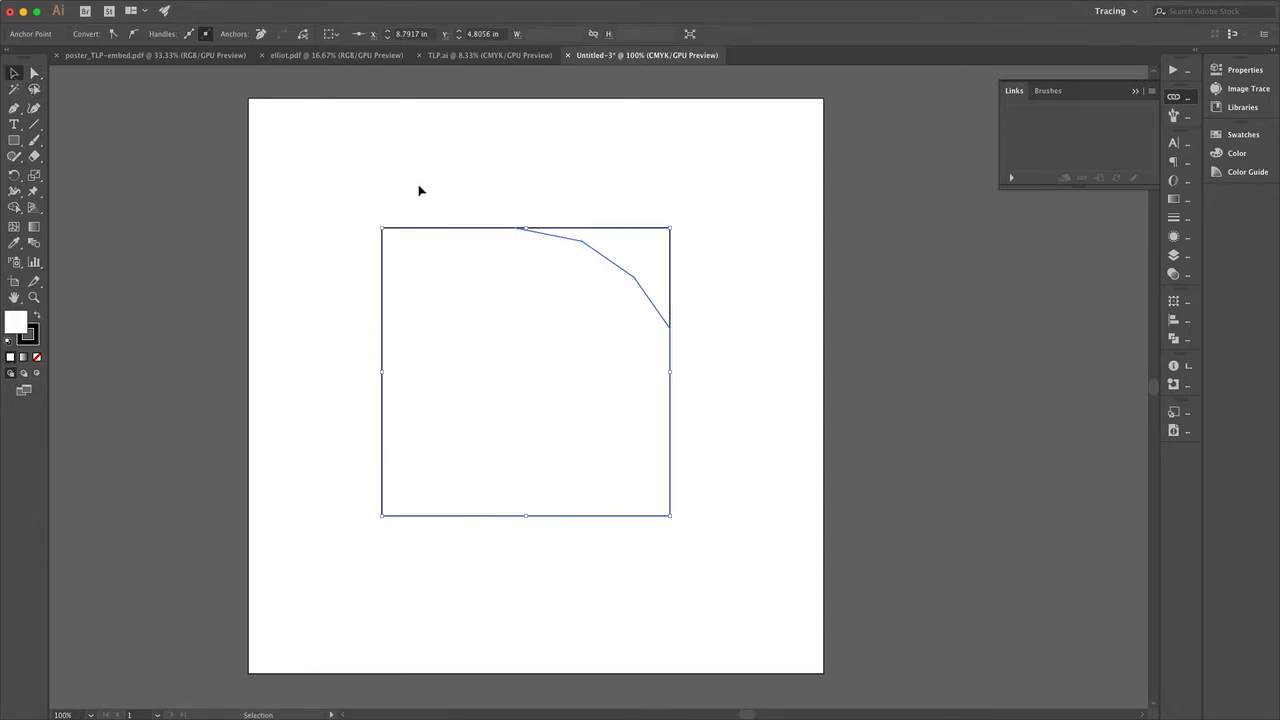
left_click(420, 190)
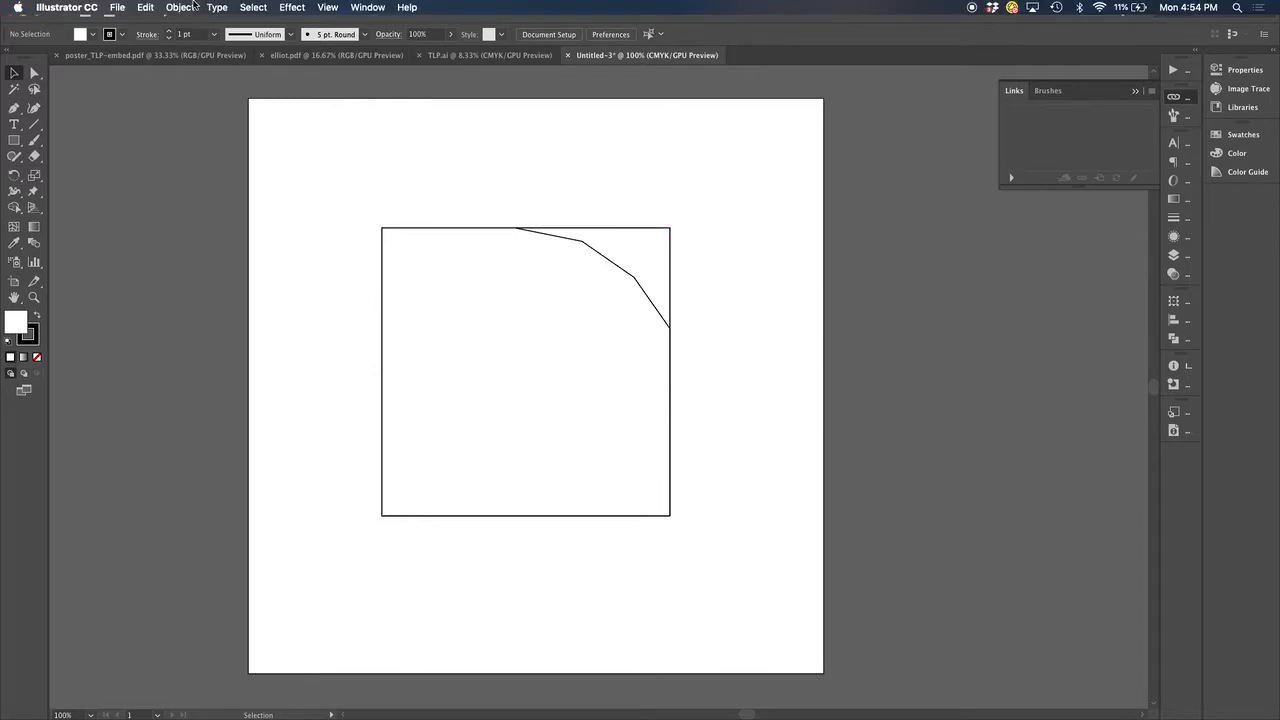
- Unlock the square and move it to the right, clear of the traced path
left_click(180, 7)
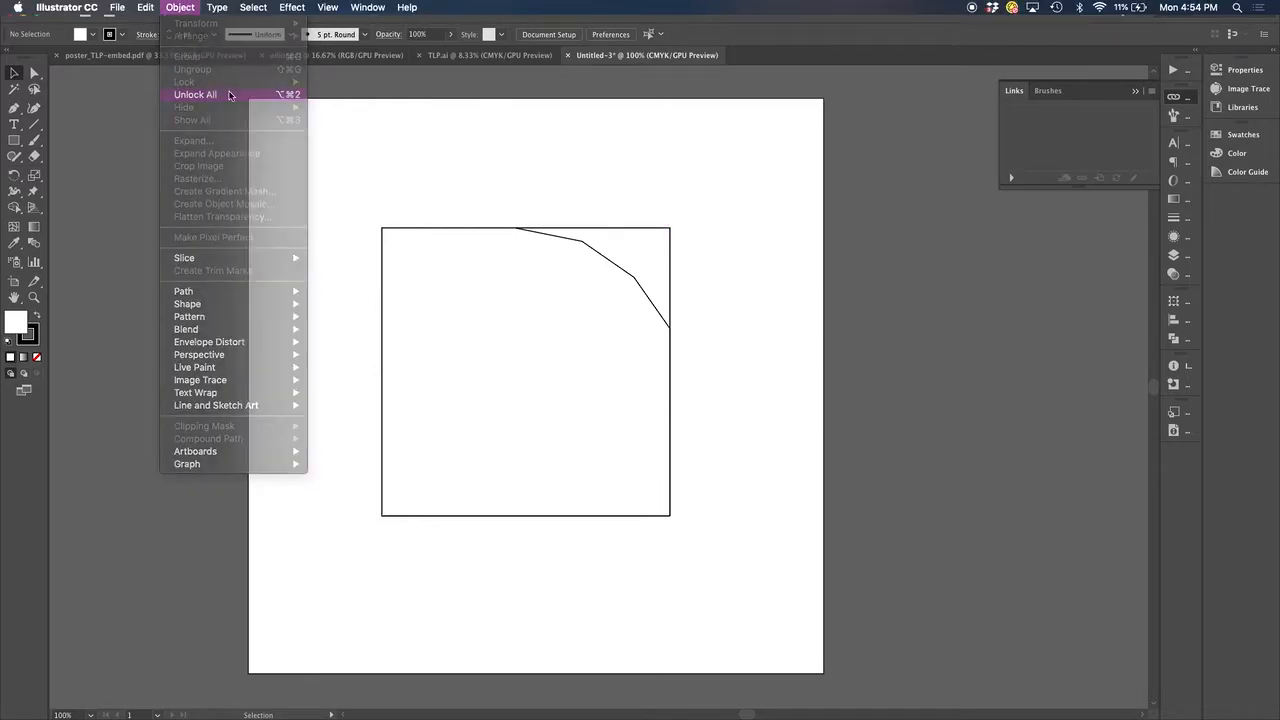
left_click(195, 94)
left_click(445, 144)
left_click_drag(608, 227, 986, 257)
left_click(706, 171)
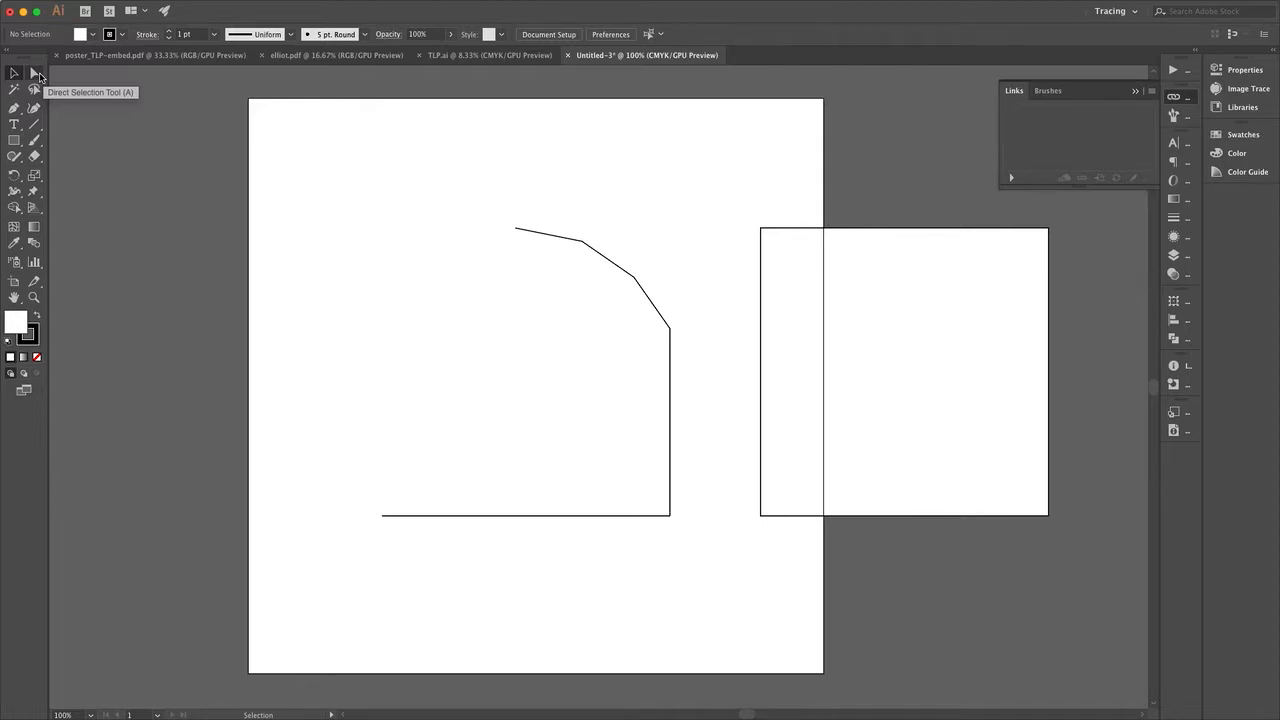
- Copy the path's right side and angled segments, without the bottom line, and paste them in place
mouse_move(346, 14)
left_mouse_down()
mouse_move(388, 14)
mouse_move(371, 15)
left_mouse_up()
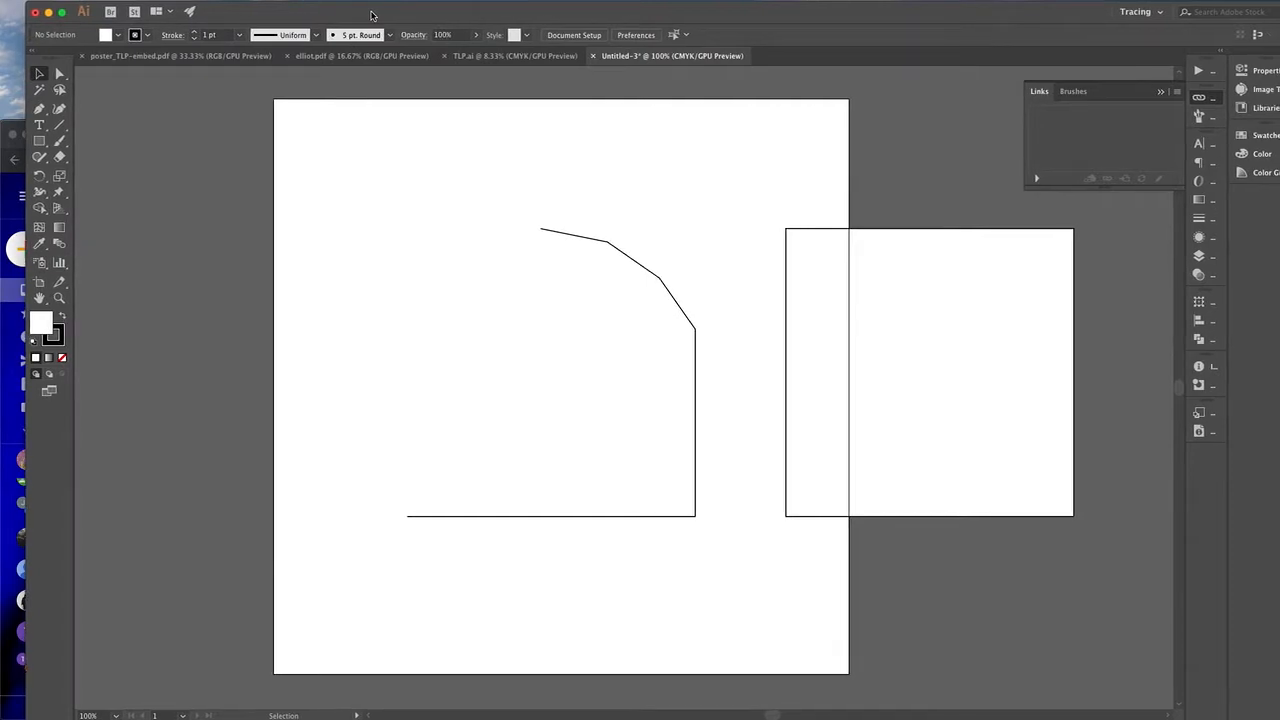
left_click(52, 76)
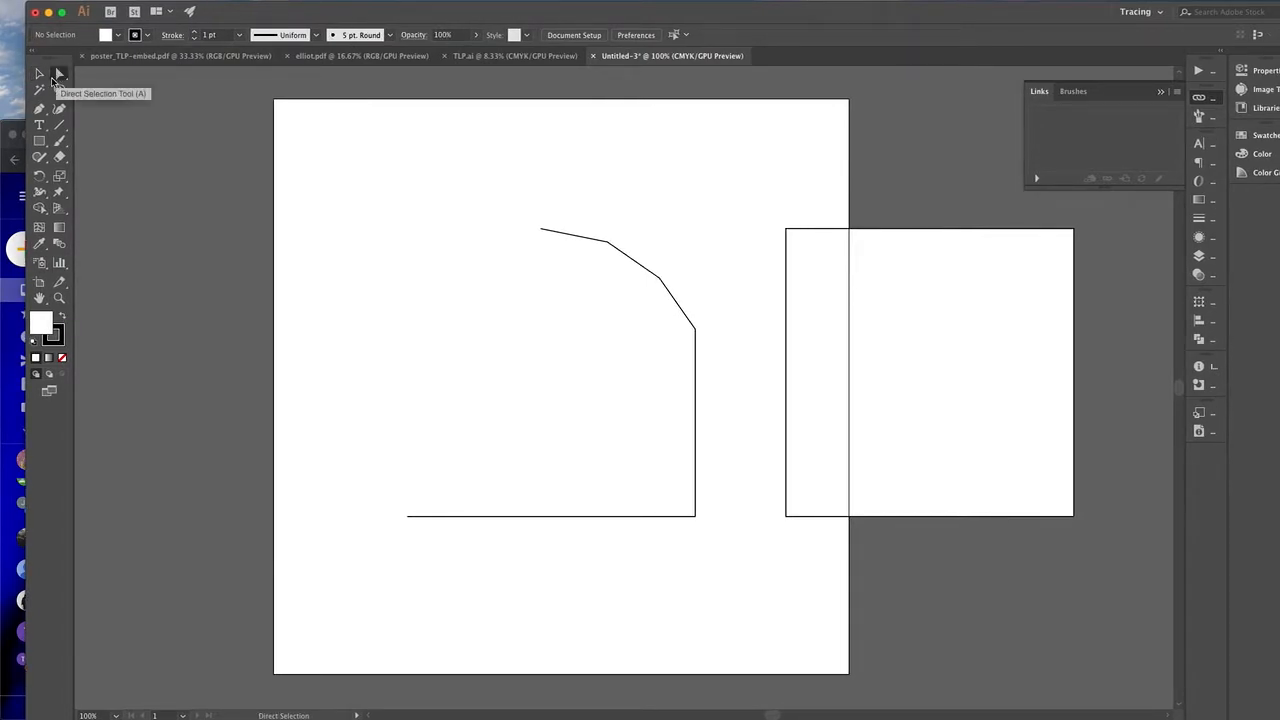
left_click_drag(515, 164, 729, 369)
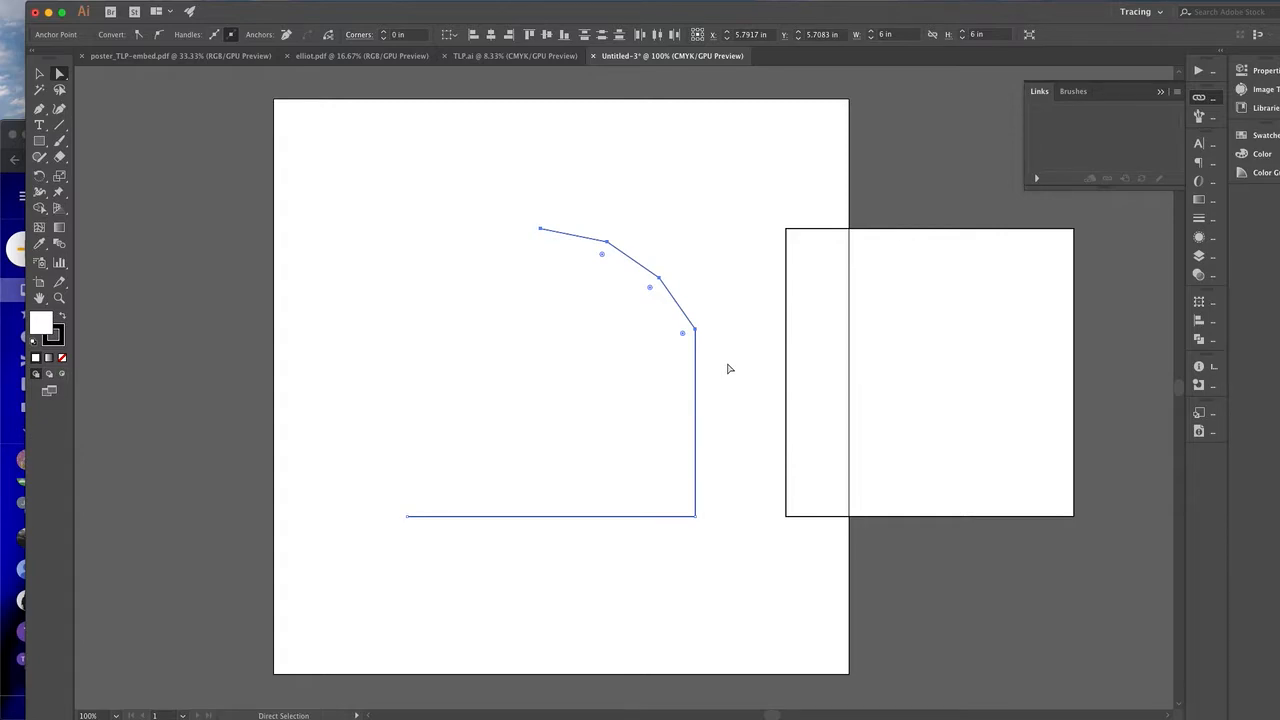
key("super")
key("super")
key("shift+super+z")
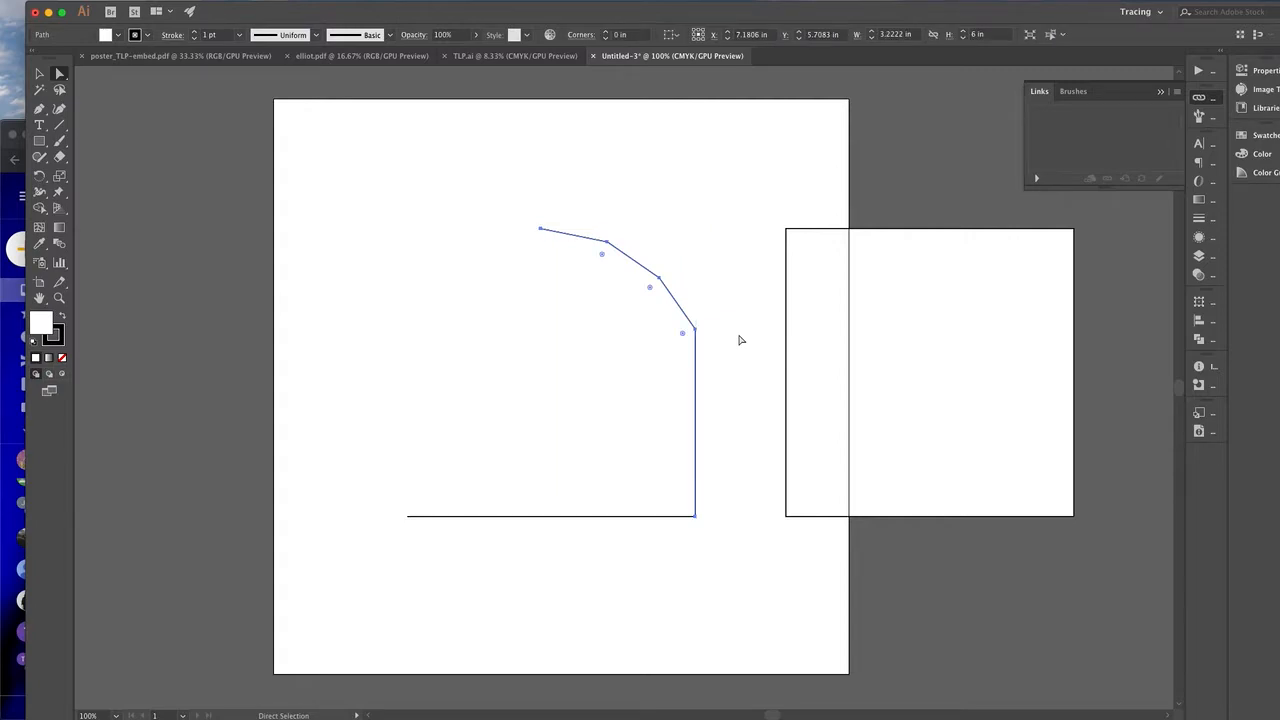
- Reflect the pasted half-arch across the vertical axis and move it to the left end of the bottom line
left_click(40, 75)
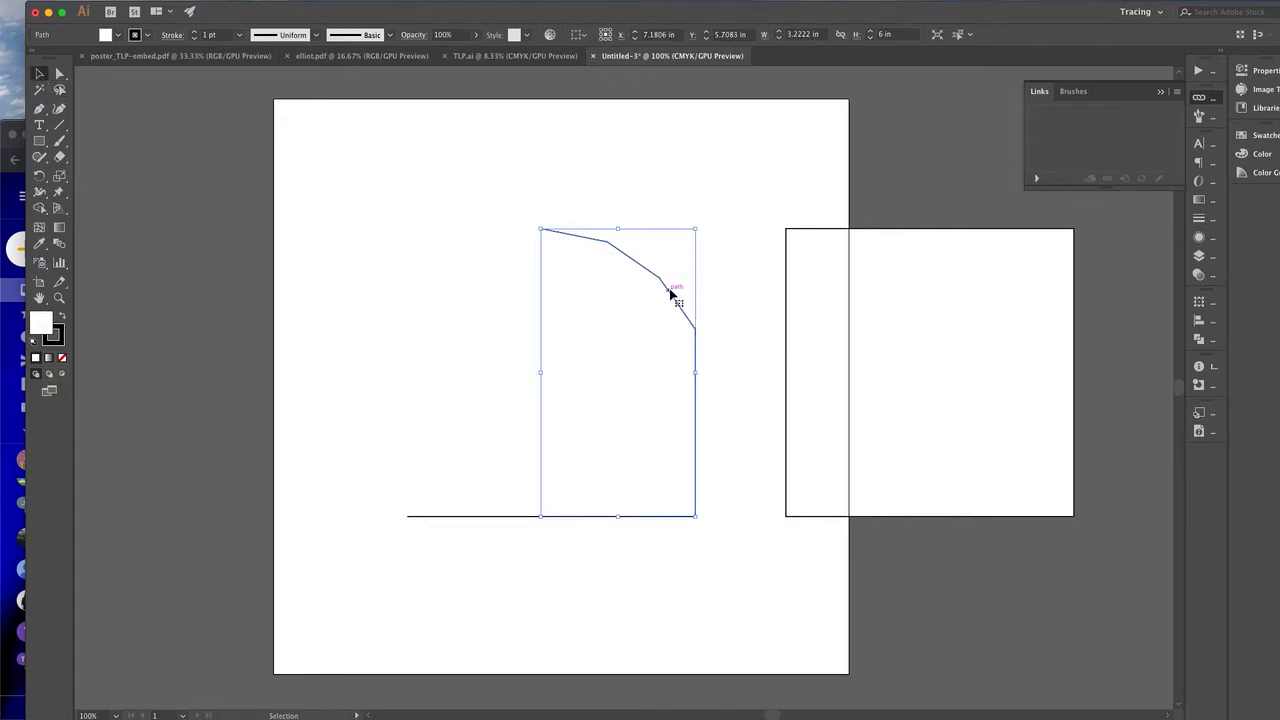
right_click(671, 293)
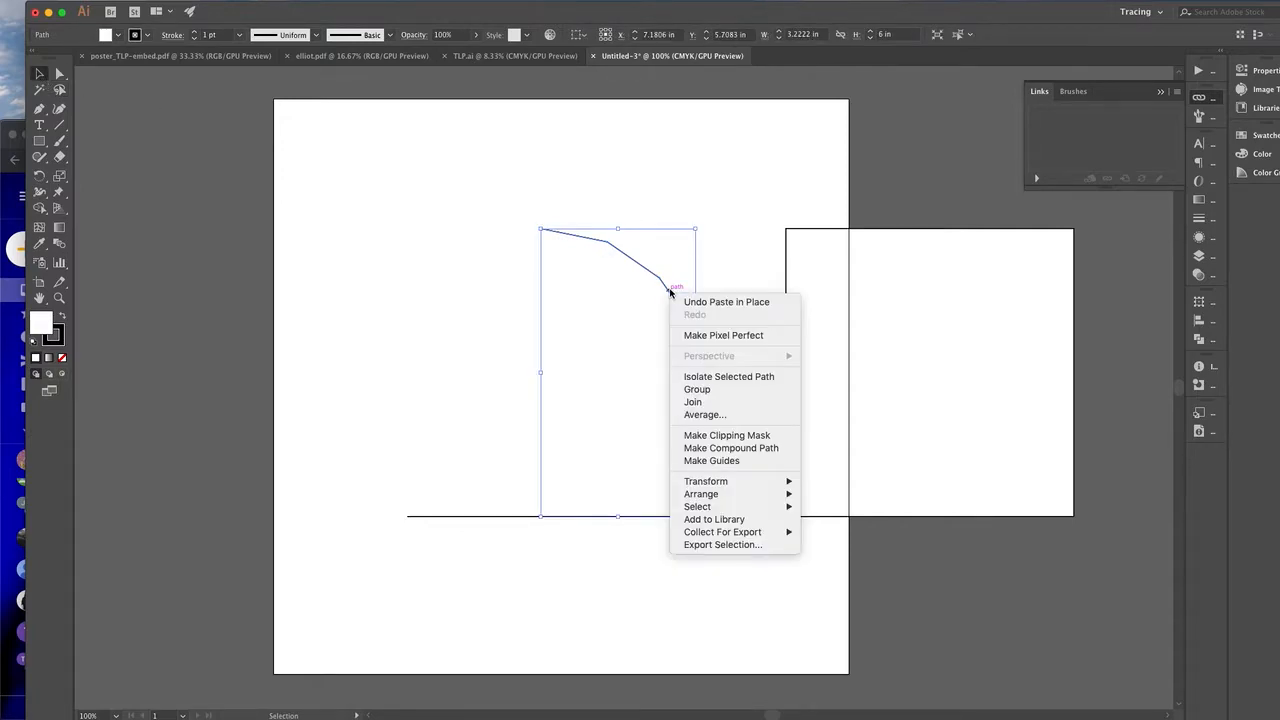
mouse_move(737, 483)
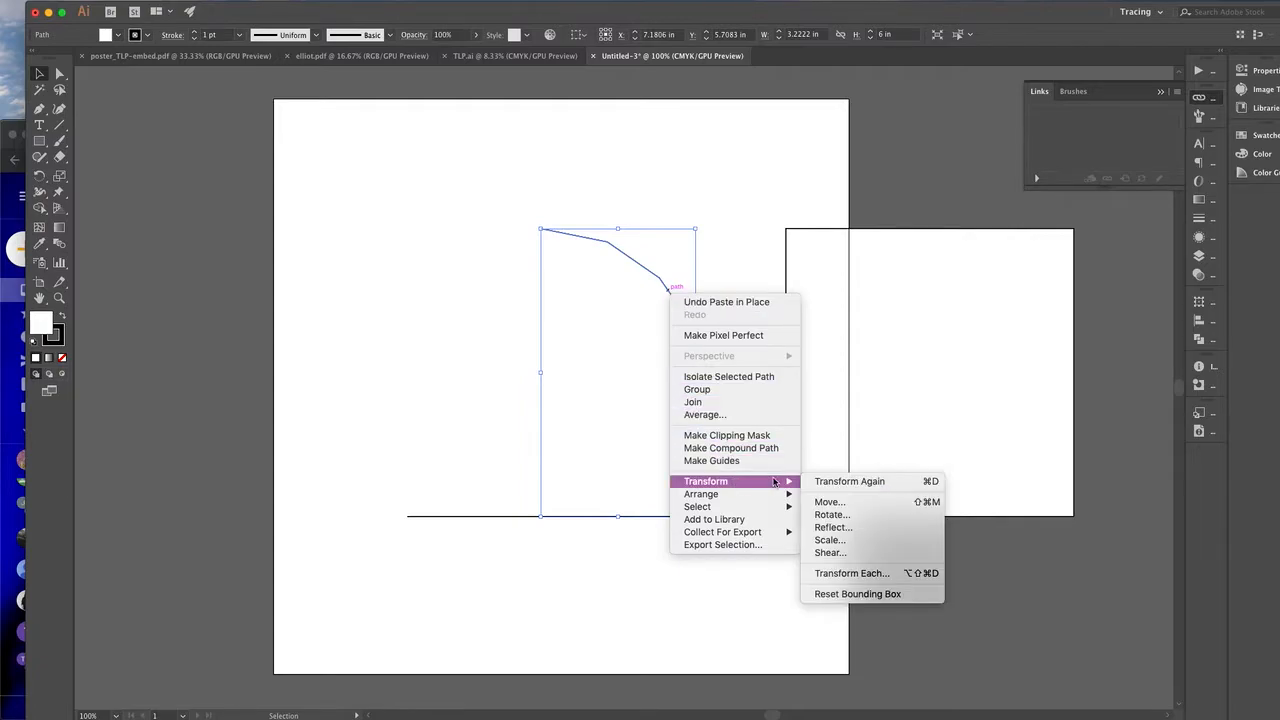
left_click(830, 527)
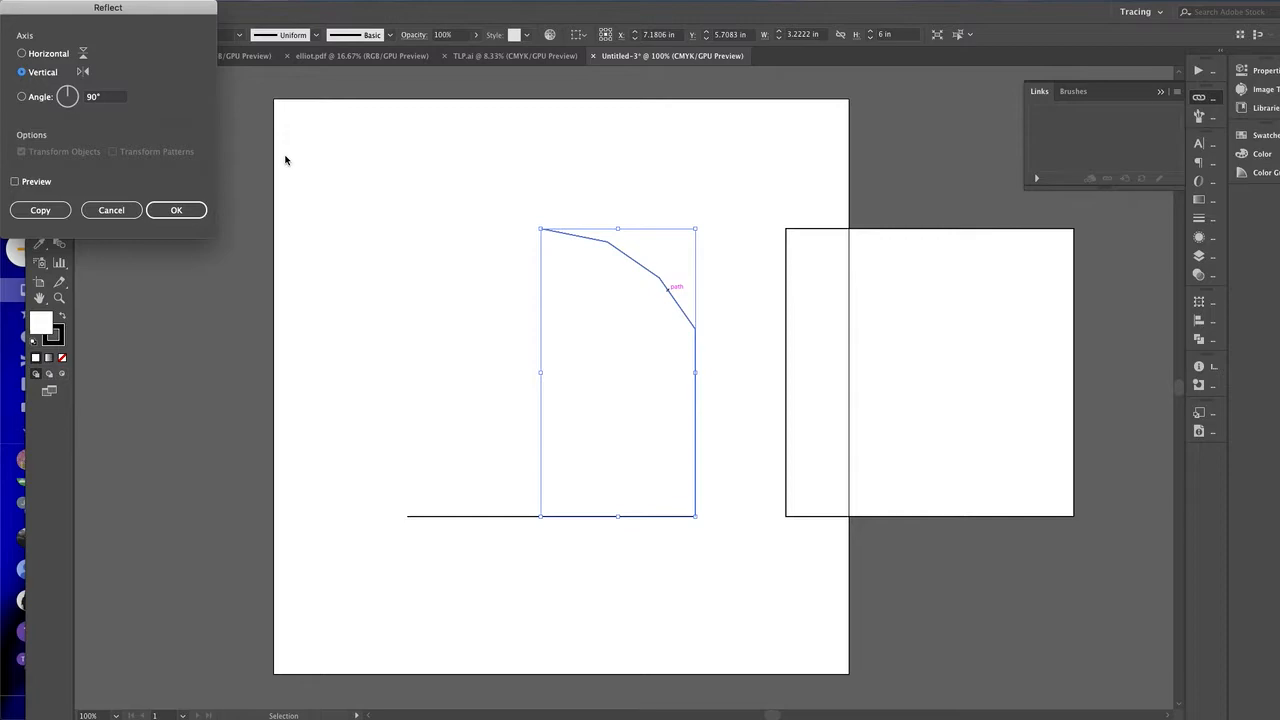
left_click(164, 213)
left_click_drag(576, 285, 443, 301)
left_click(481, 164)
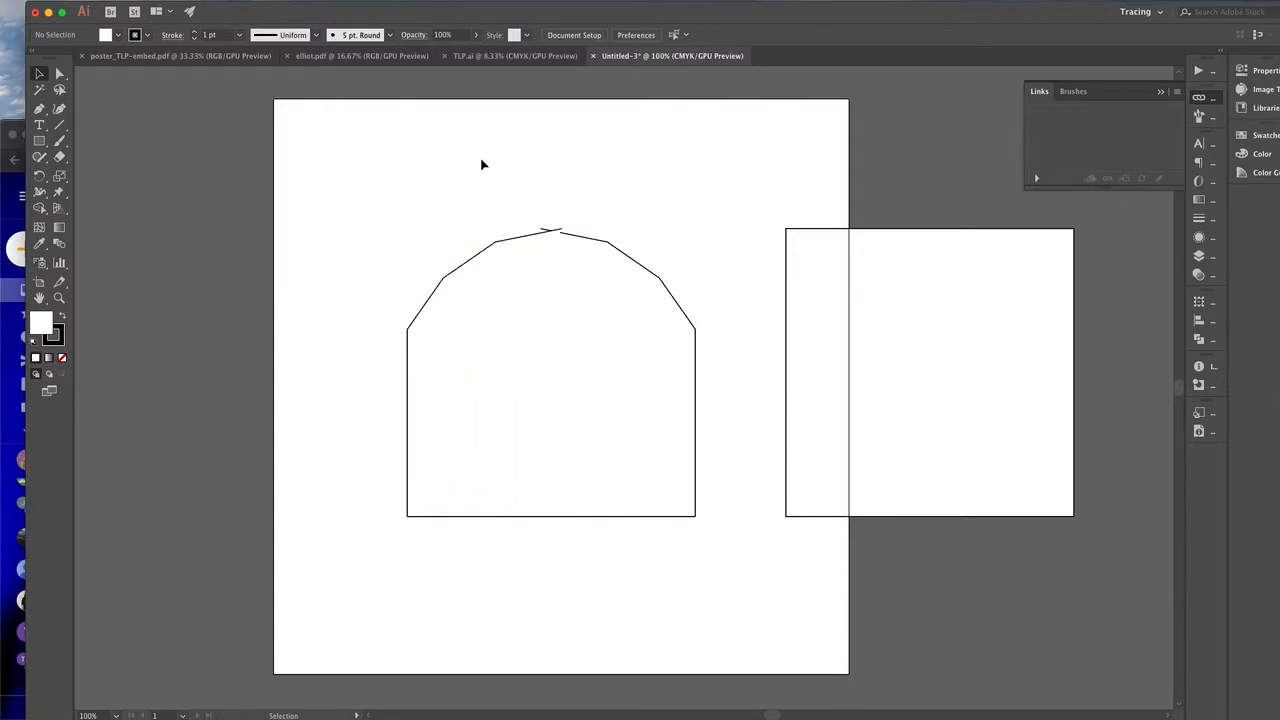
- Move the upper end anchor points of both arch halves together so they meet in one peak
left_click(59, 73)
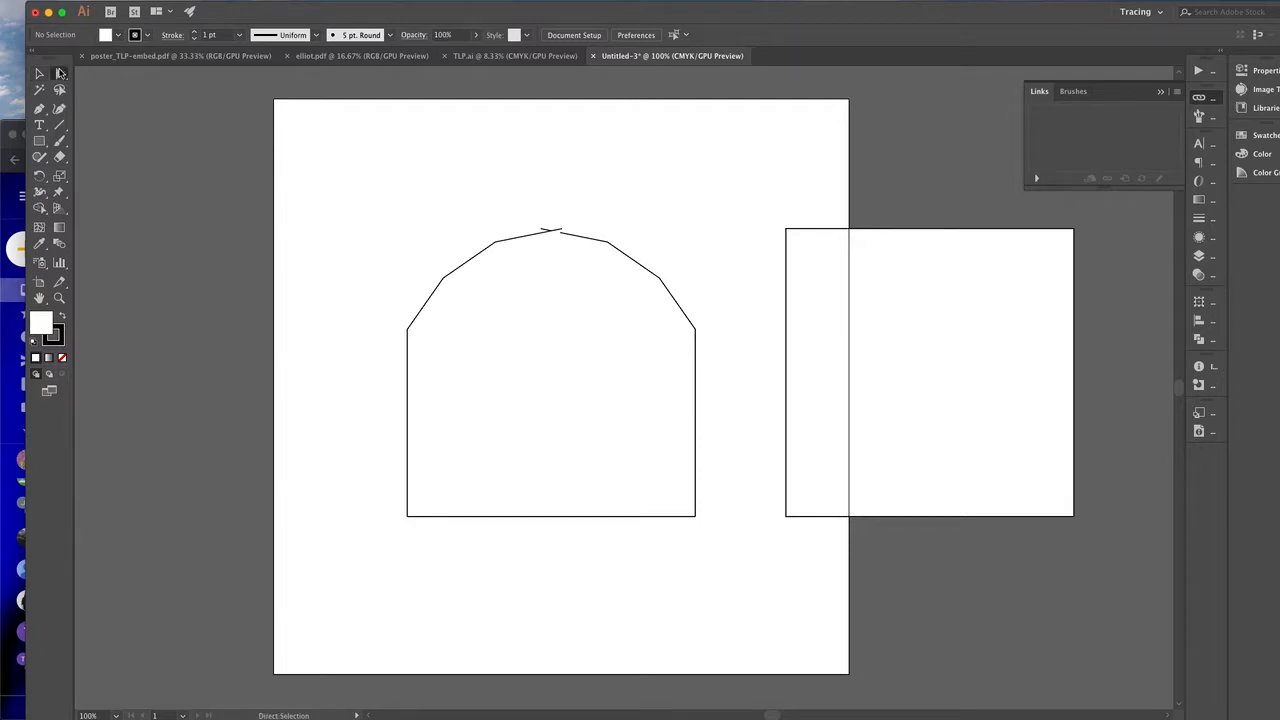
left_click(560, 229)
key("super+equal")
key("super+equal")
key("super+equal")
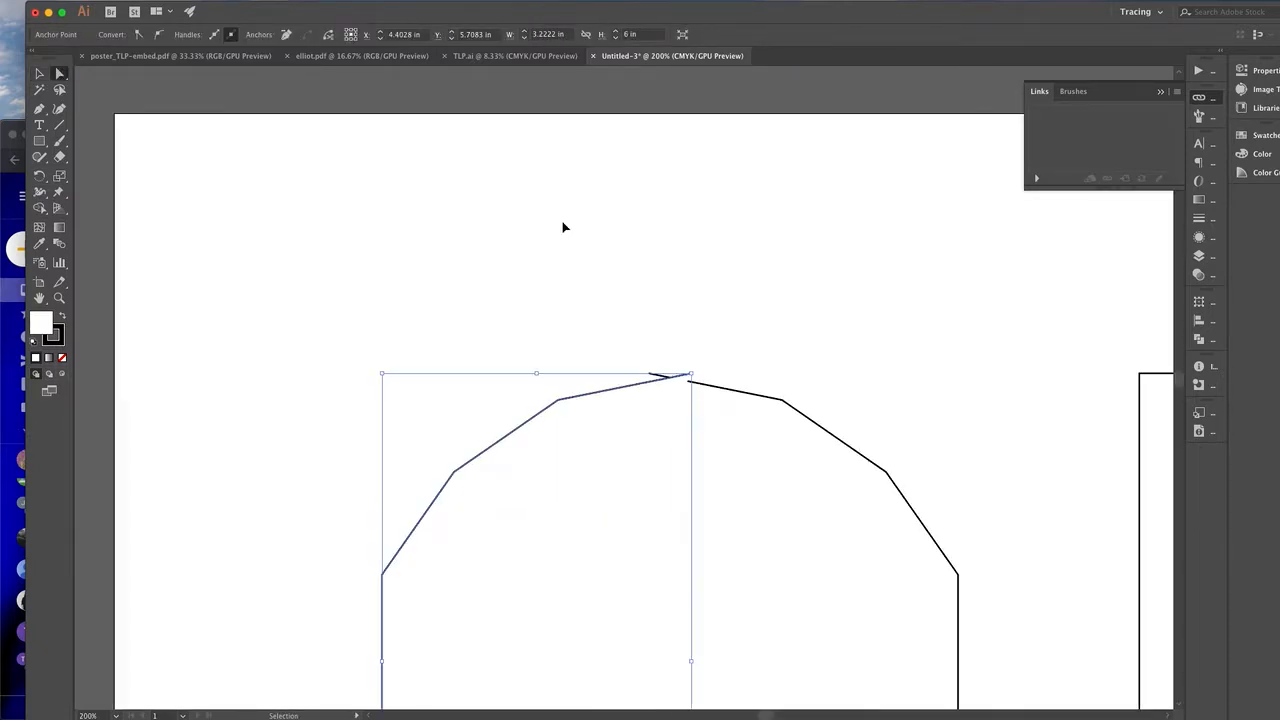
left_click_drag(529, 355, 497, 366)
left_click(507, 325)
scroll(507, 325, "down", 2)
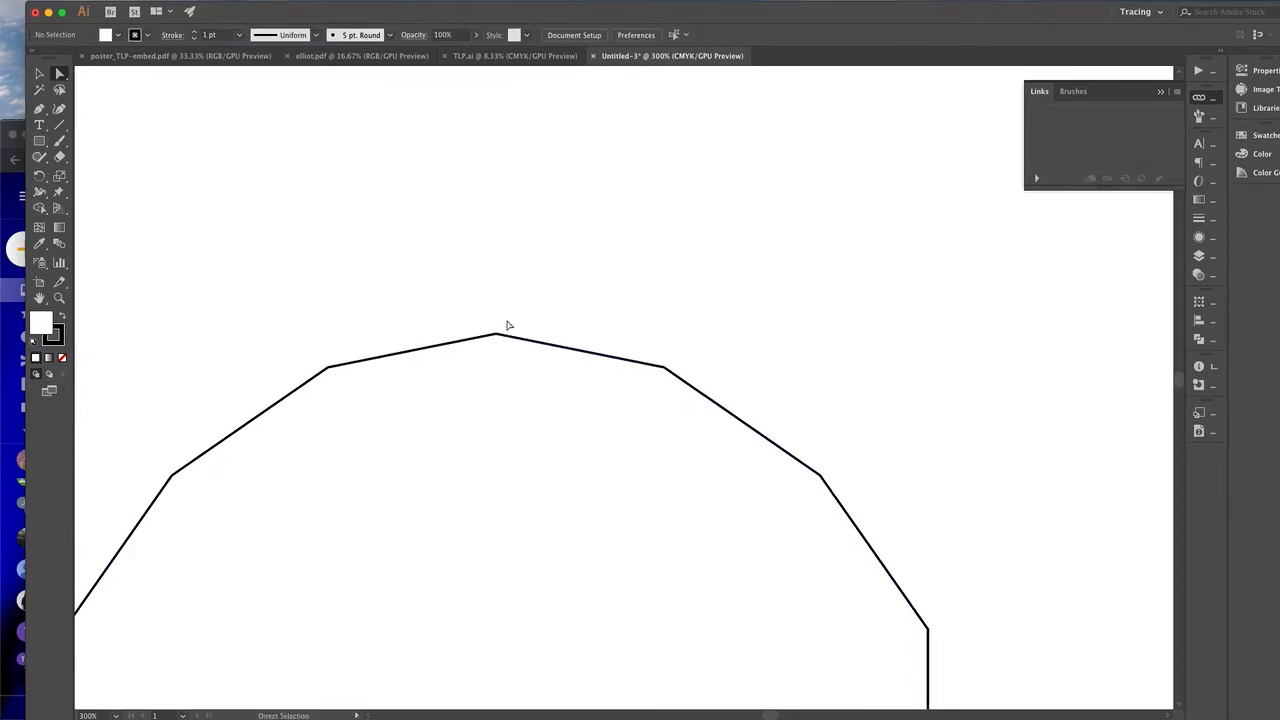
- Join the two overlapping end anchor points at the arch's peak into one path
left_click_drag(481, 313, 504, 360)
key("super+equal")
key("super+equal")
key("super+equal")
key("super+equal")
scroll(506, 360, "right", 5)
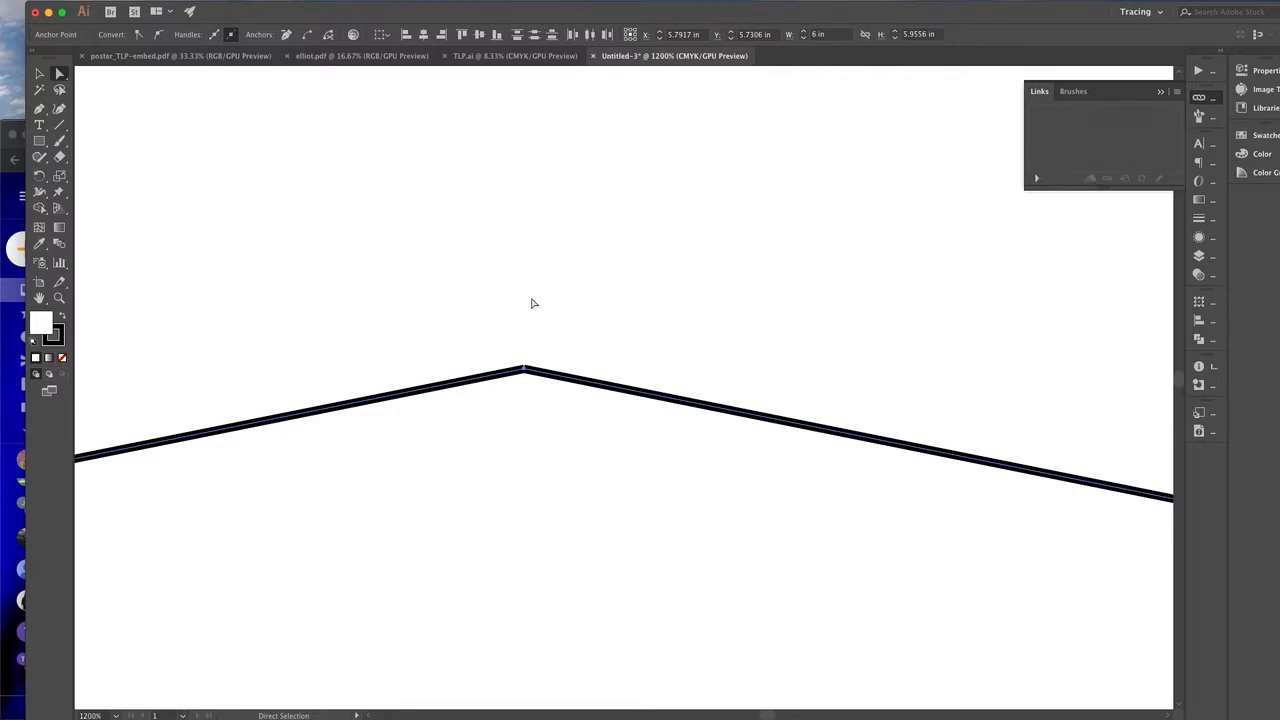
left_click(500, 286)
left_click_drag(490, 279, 564, 441)
left_click(552, 343)
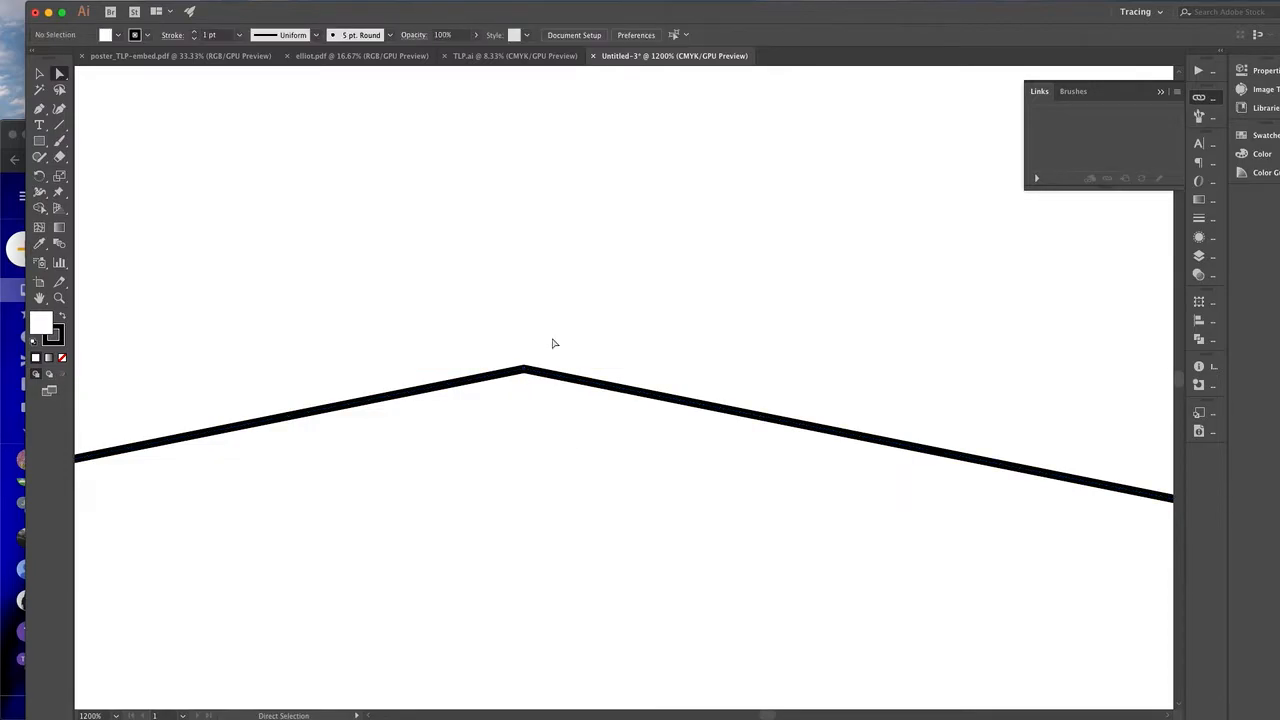
- Join the overlapping anchor points at the arch's lower-left corner, making the outline one closed path
key("super+minus")
key("super+minus")
key("super+minus")
key("super+minus")
key("super+minus")
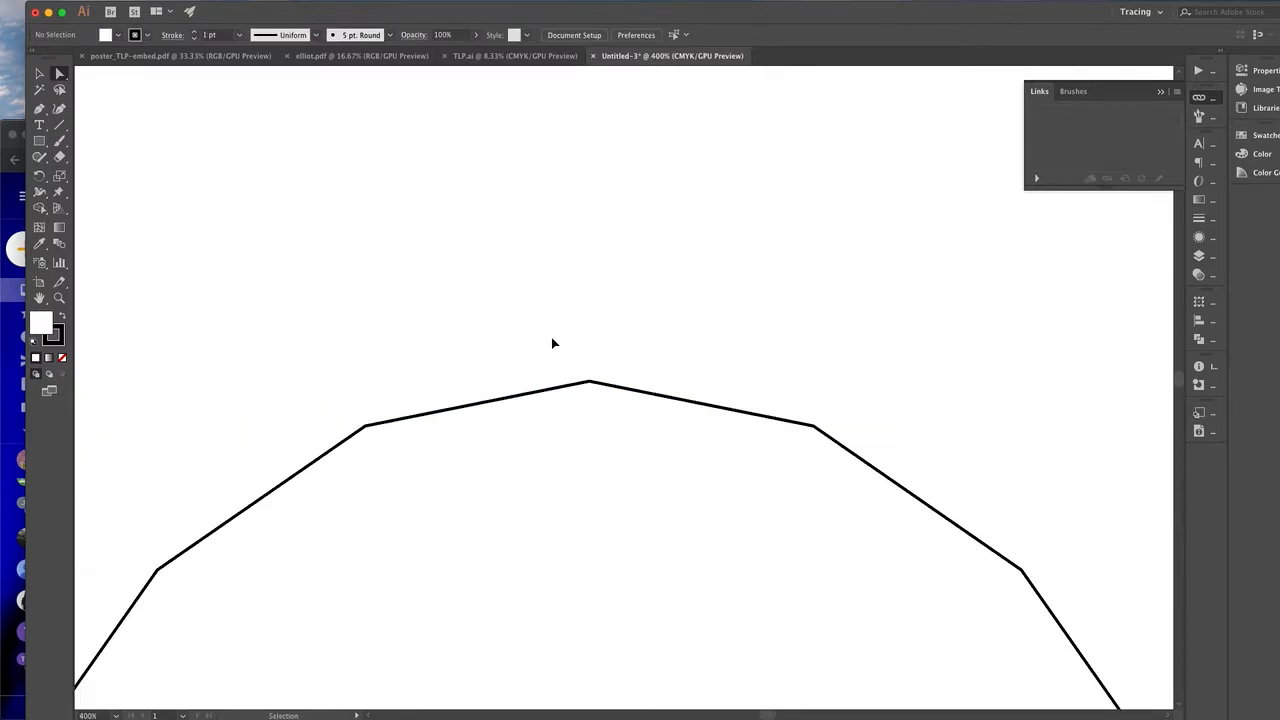
scroll(552, 343, "down", 4)
scroll(343, 440, "down", 5)
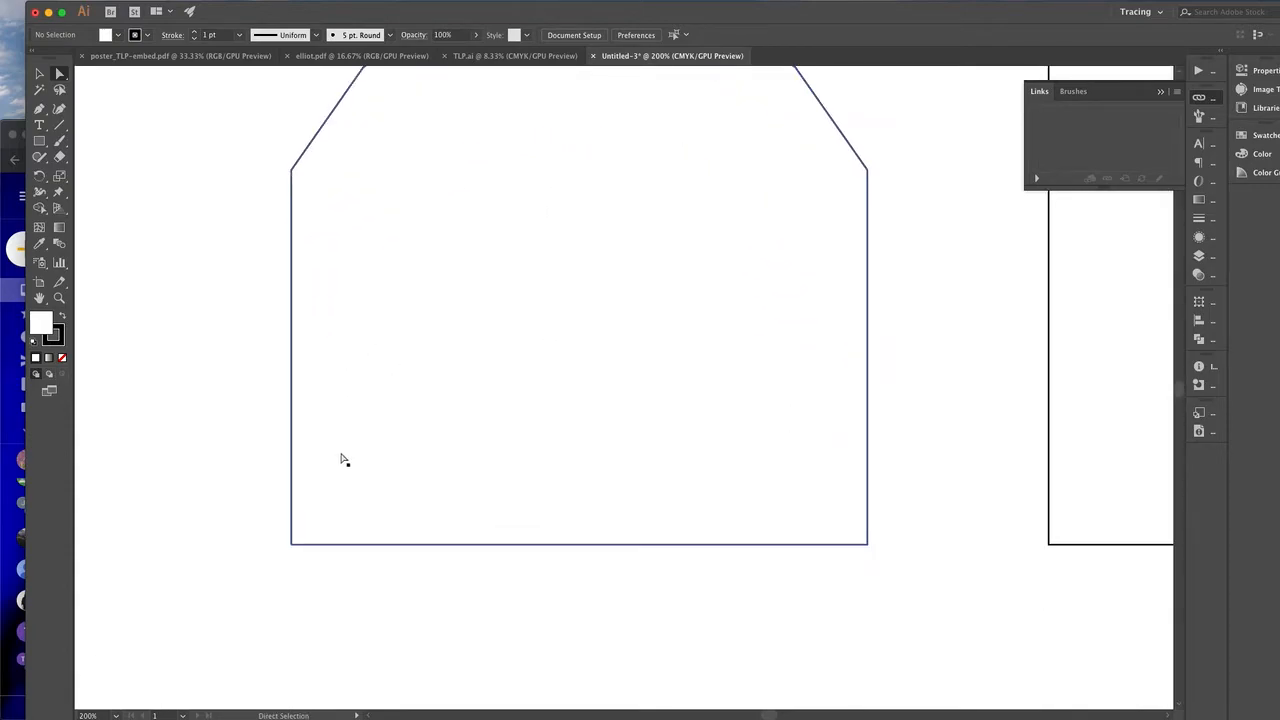
left_click_drag(271, 523, 323, 577)
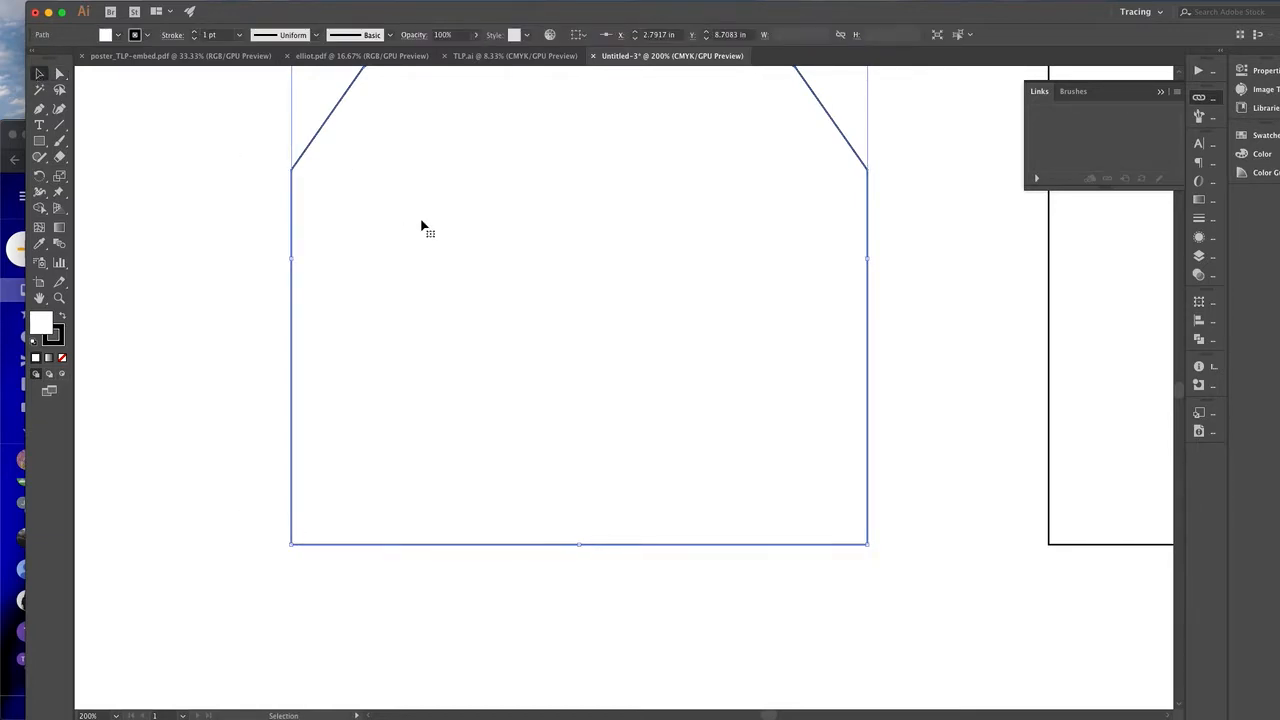
scroll(423, 223, "up", 3)
key("super+minus")
key("super+minus")
key("super+minus")
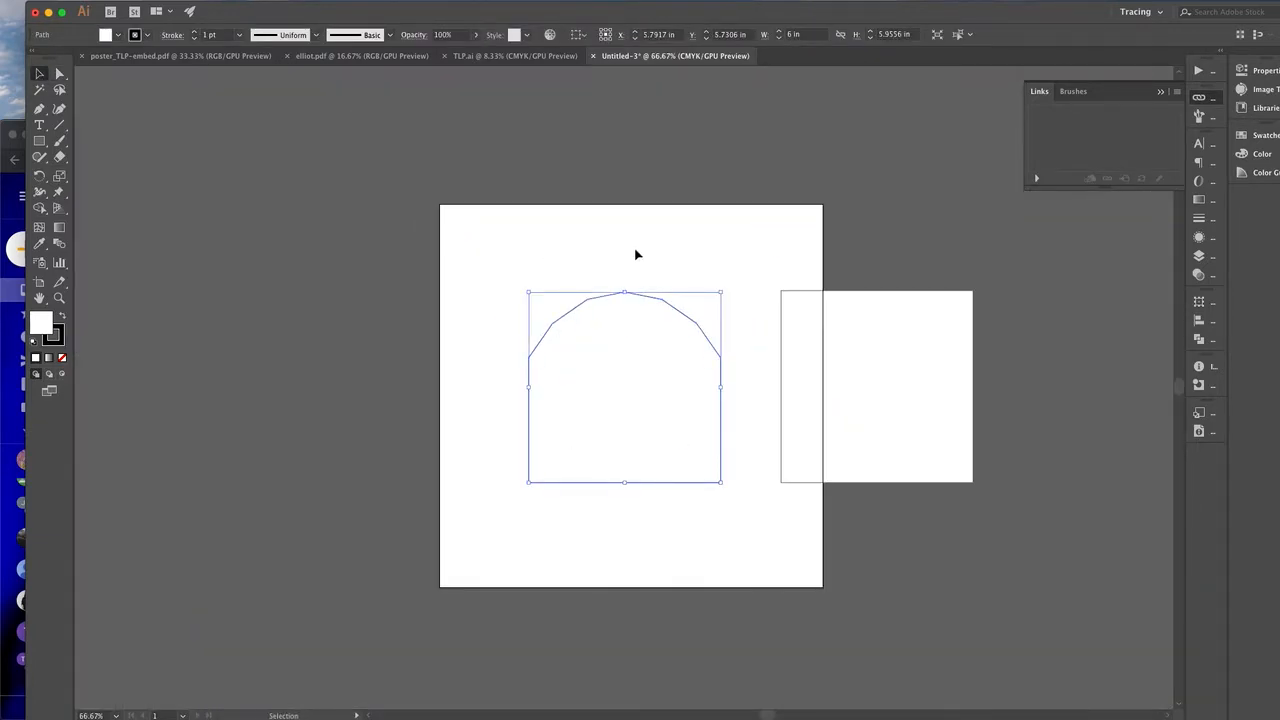
left_click(634, 250)
scroll(634, 250, "right", 3)
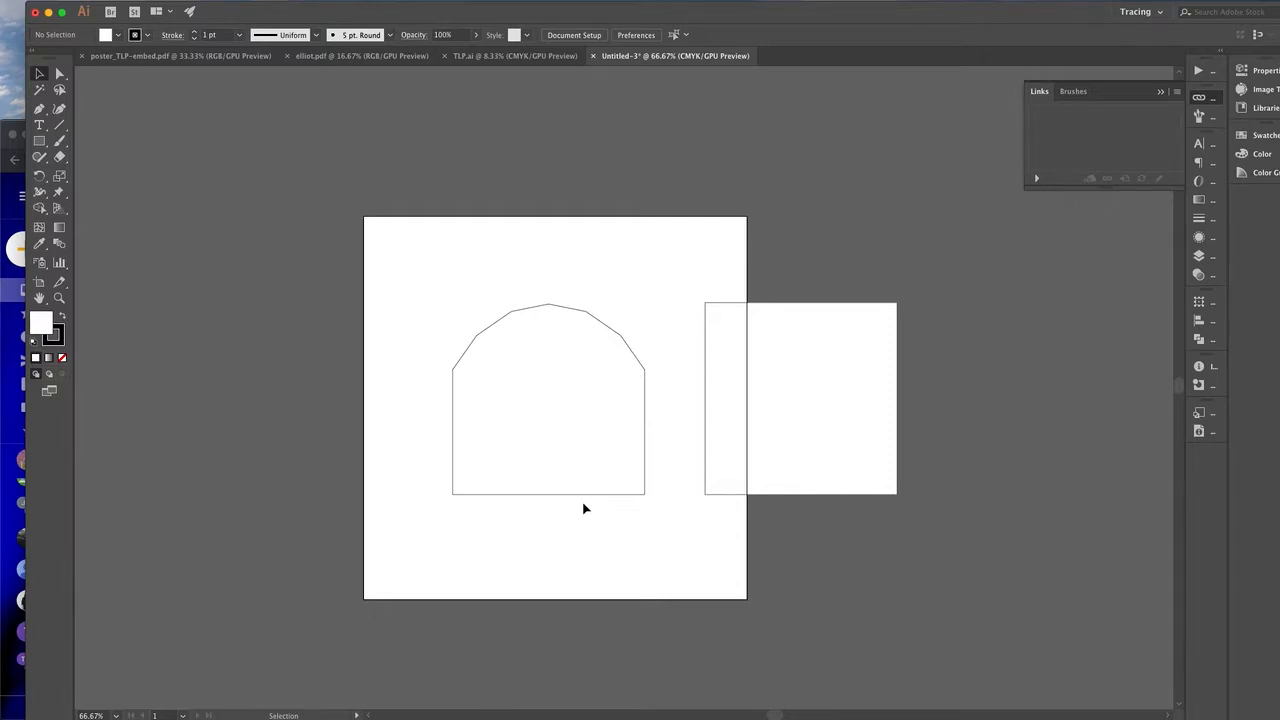
left_click(557, 494)
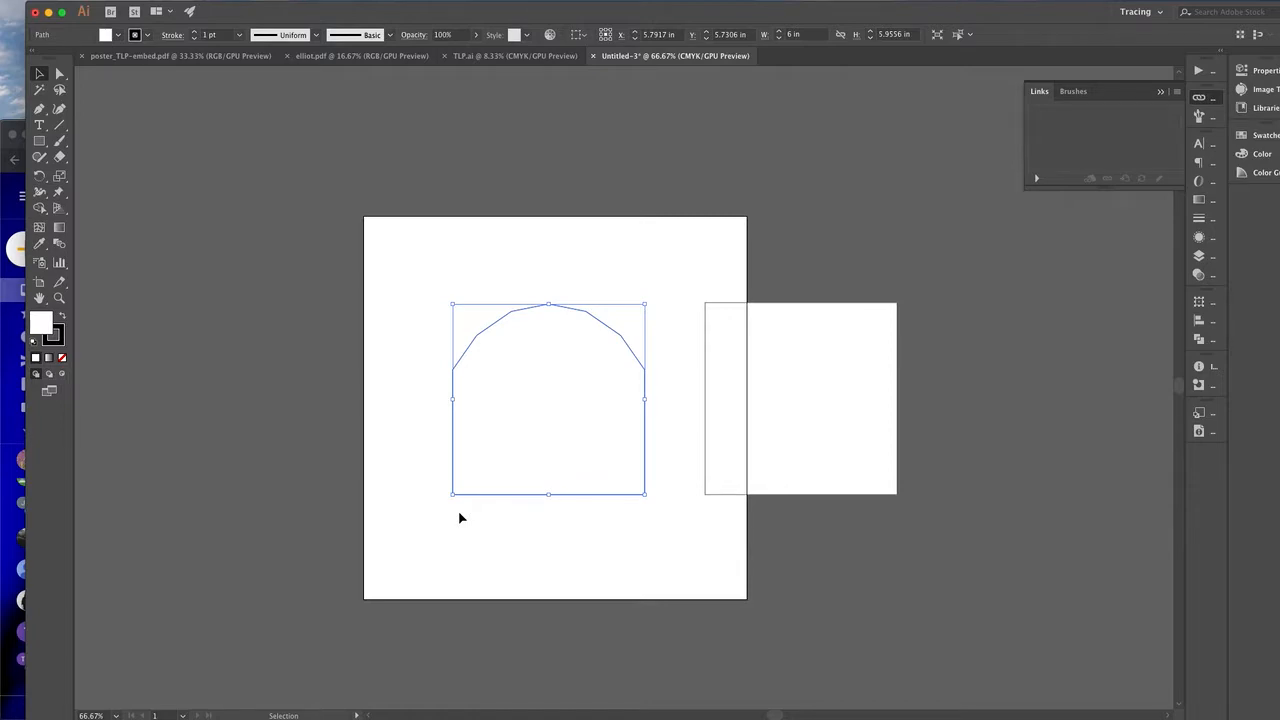
left_click(329, 380)
- Draw a shallow tapered tab about 0.3 in deep below the arch's bottom edge, from corner to corner, with the Pen tool
key("super+equal")
key("super+equal")
scroll(306, 346, "down", 2)
scroll(306, 346, "left", 1)
left_click(39, 108)
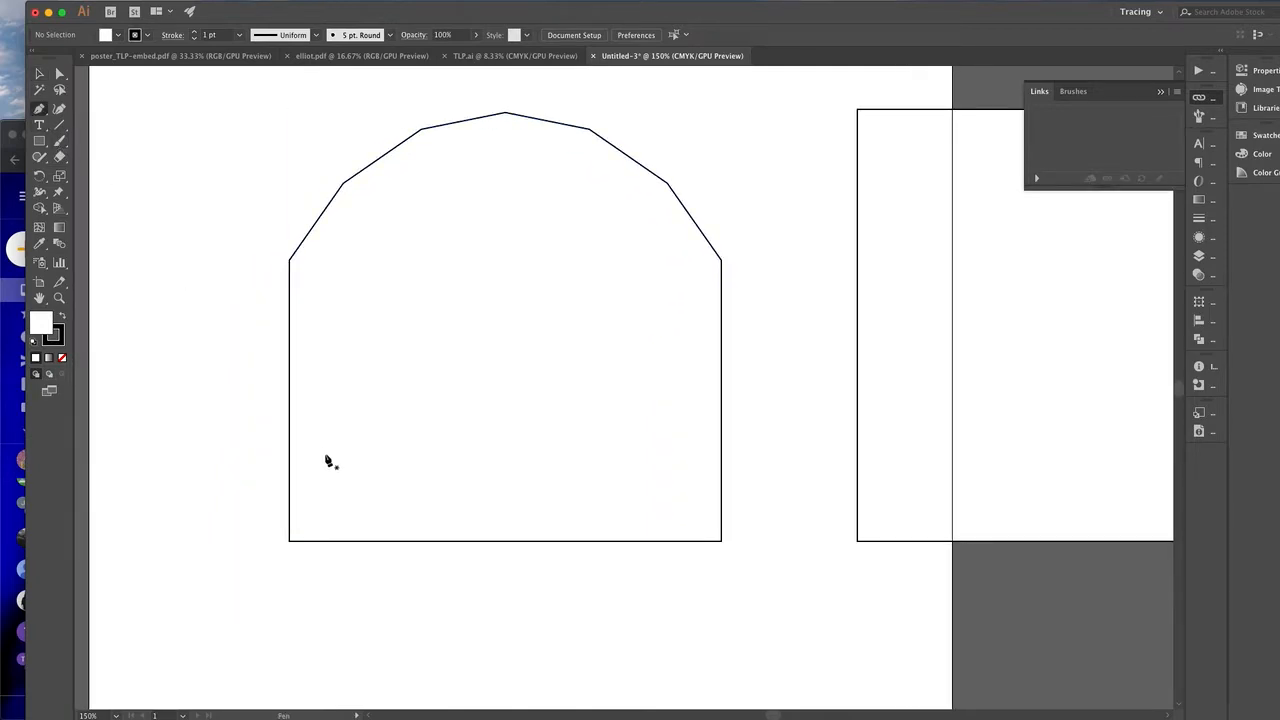
left_click_drag(290, 543, 305, 567)
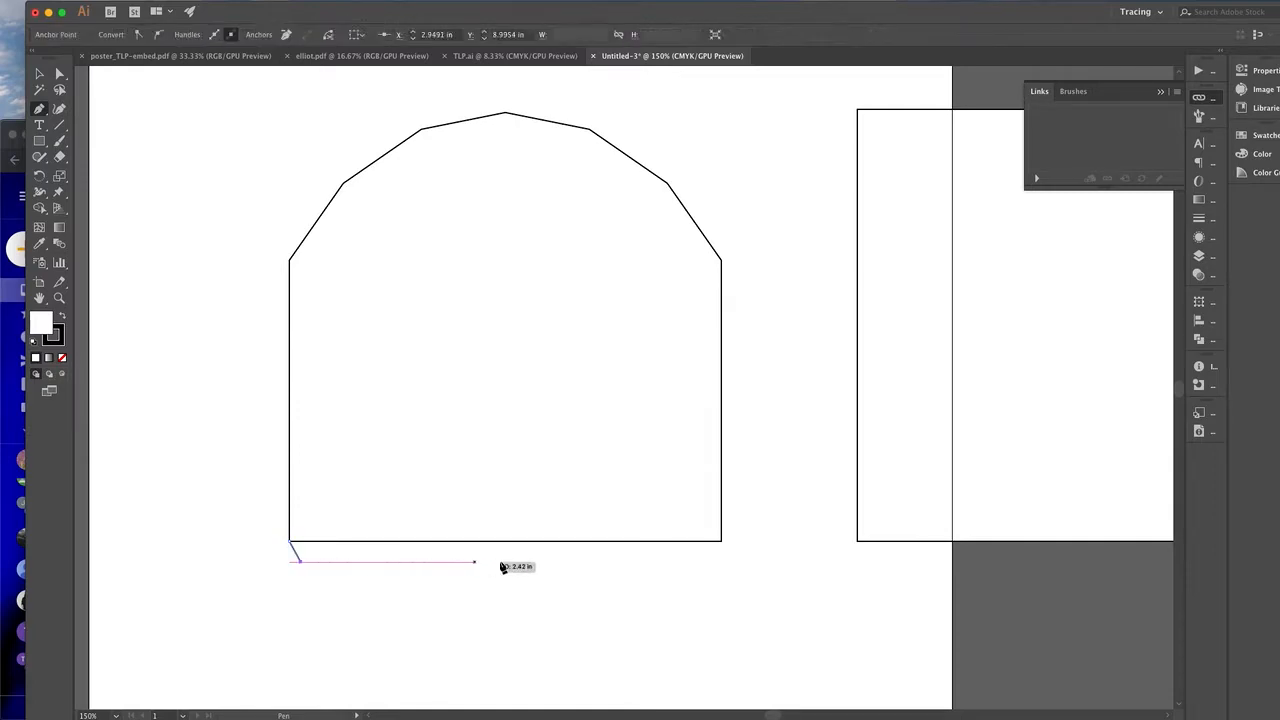
left_click(712, 562)
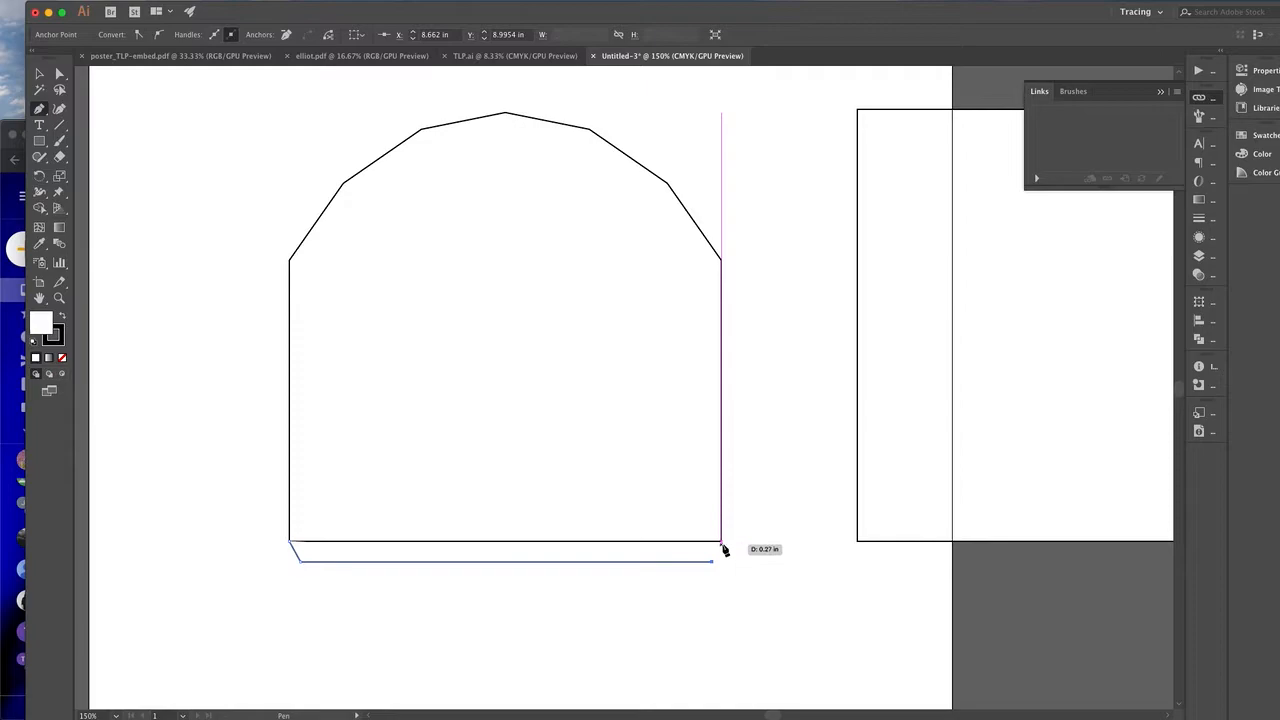
left_click(722, 543)
left_click(60, 74)
left_click(160, 244)
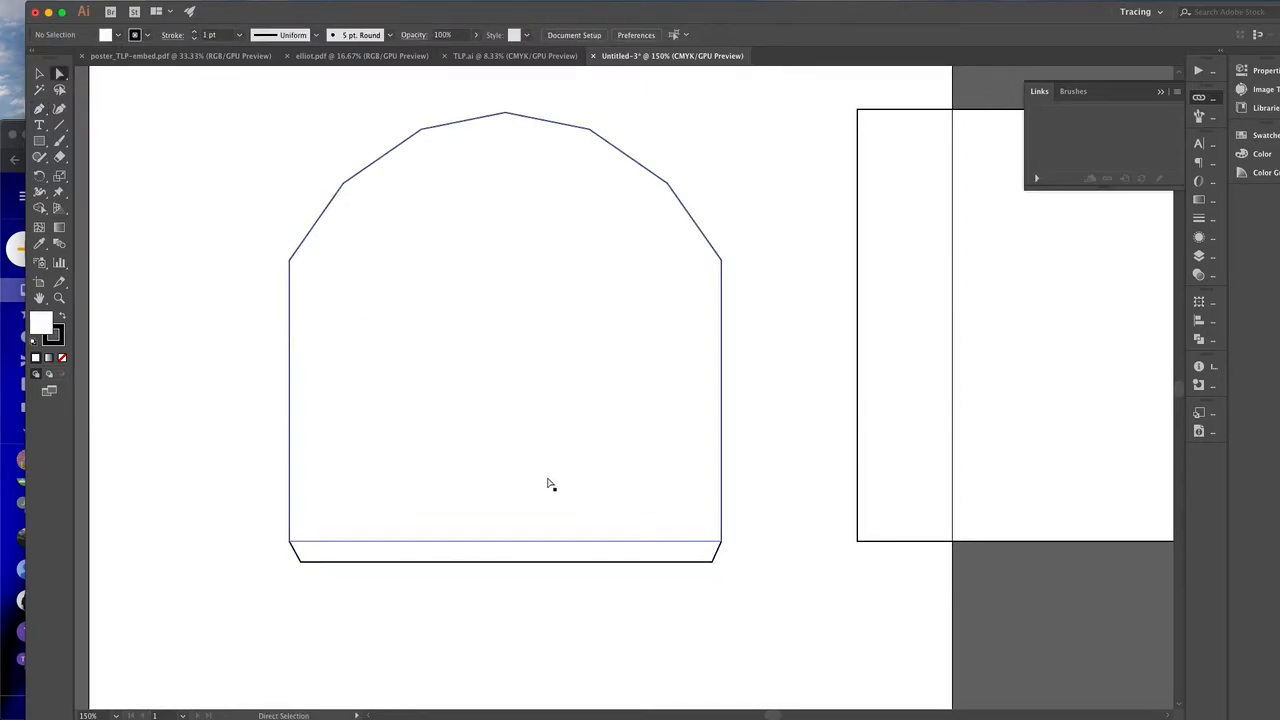
- Add an anchor point midway along the arch's bottom line and cut out that anchor with its segments
left_click(503, 543)
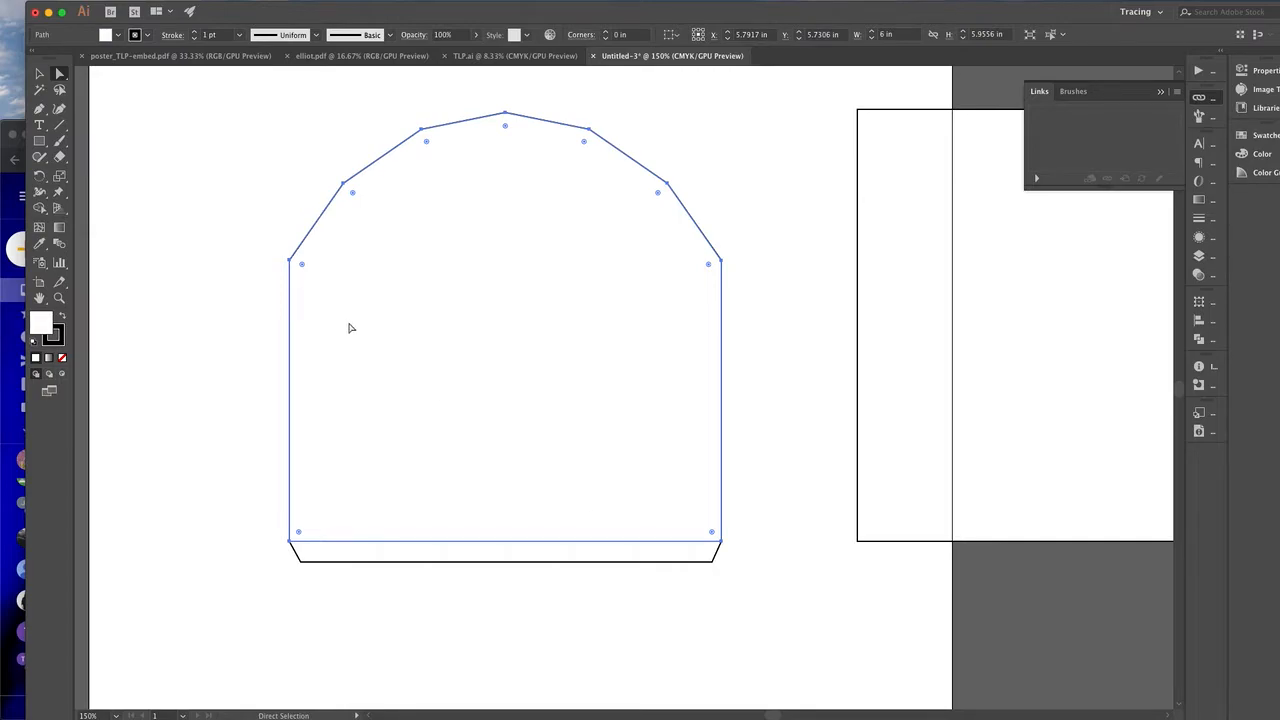
left_click(40, 109)
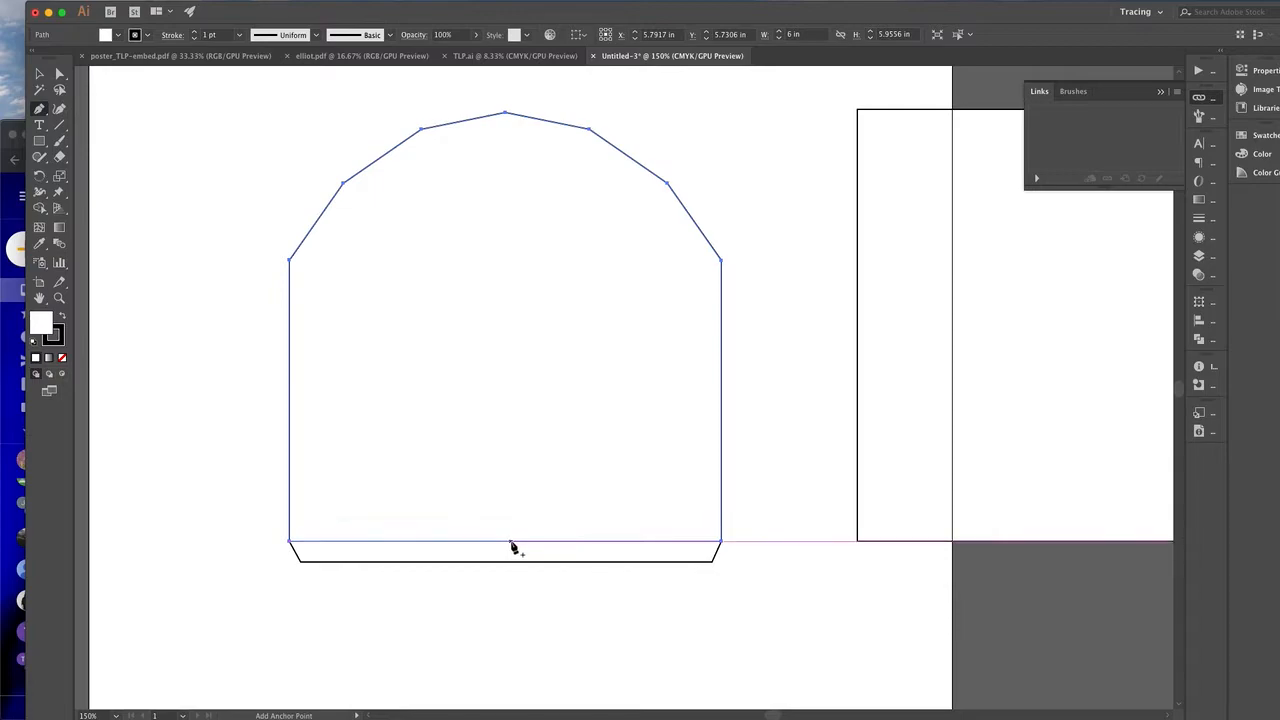
left_click(41, 110)
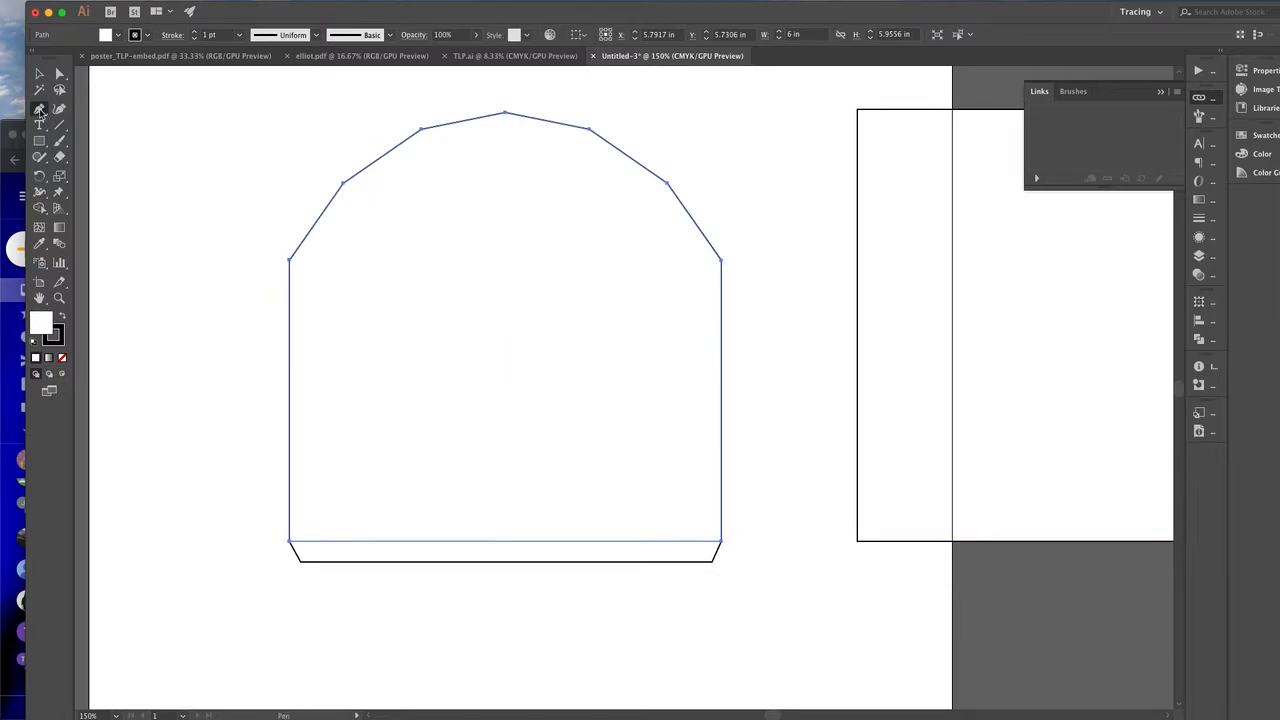
left_click(501, 541)
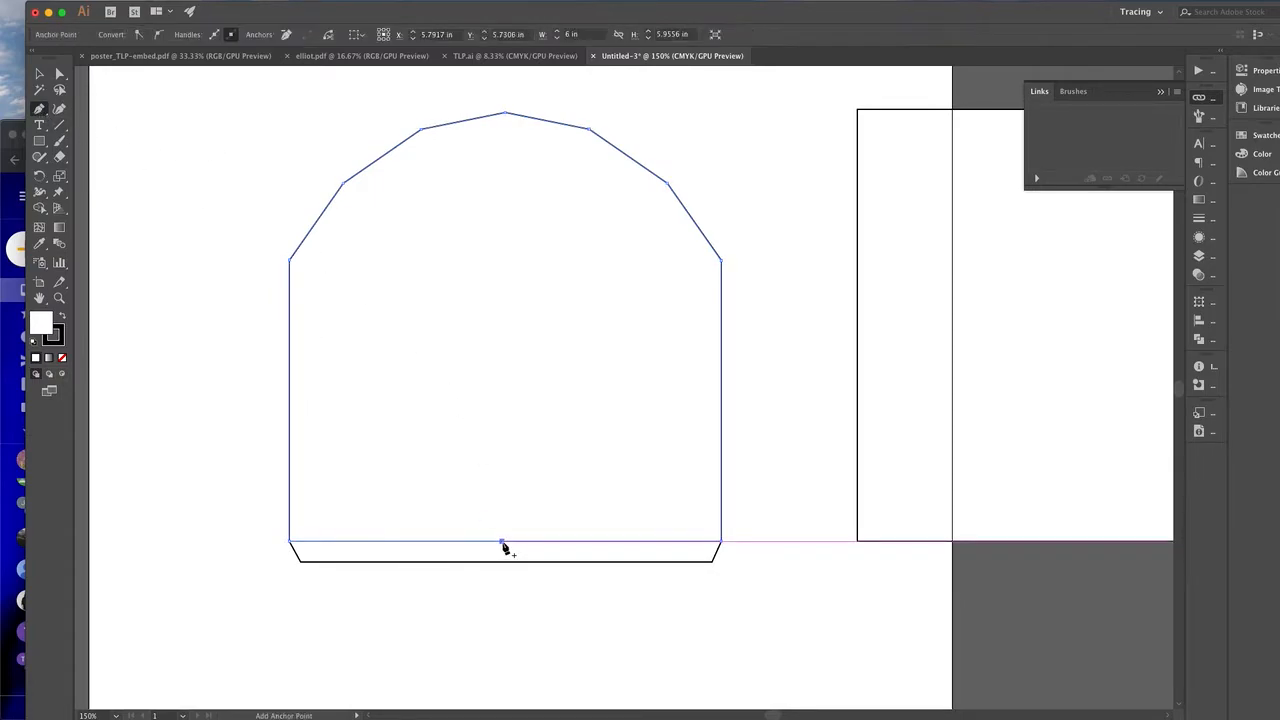
left_click(59, 74)
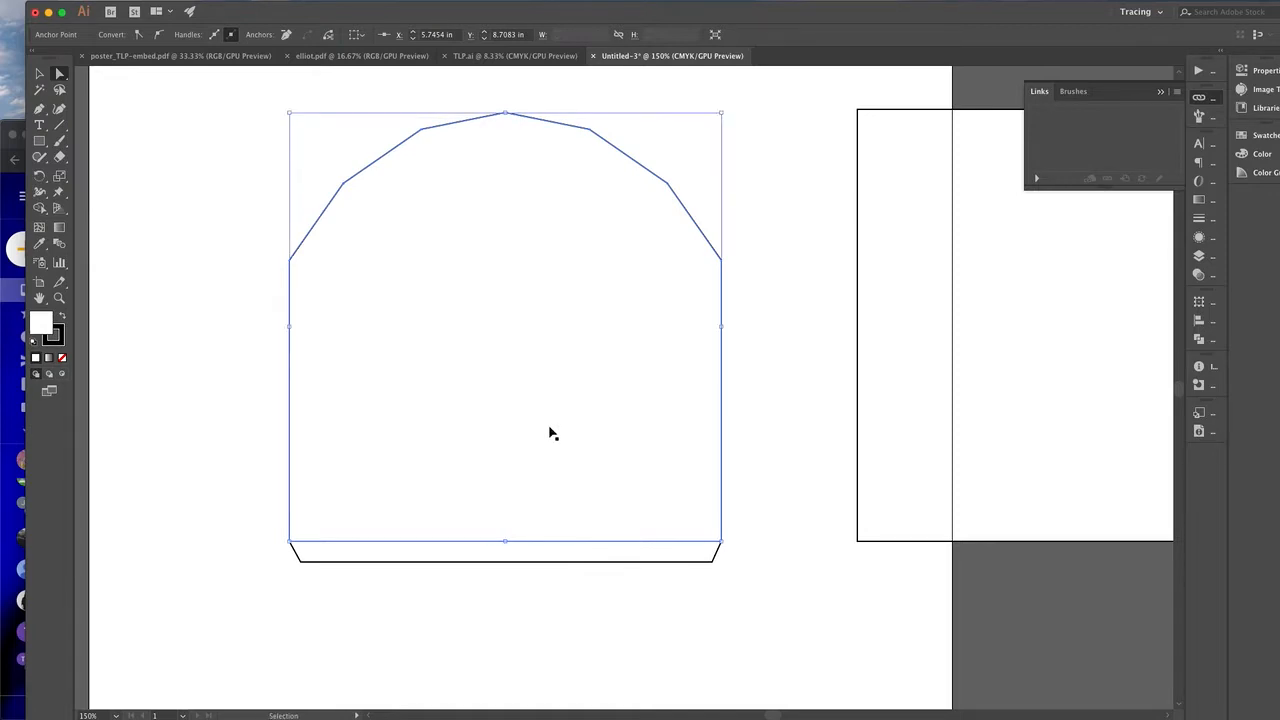
key("Delete")
left_click(601, 624)
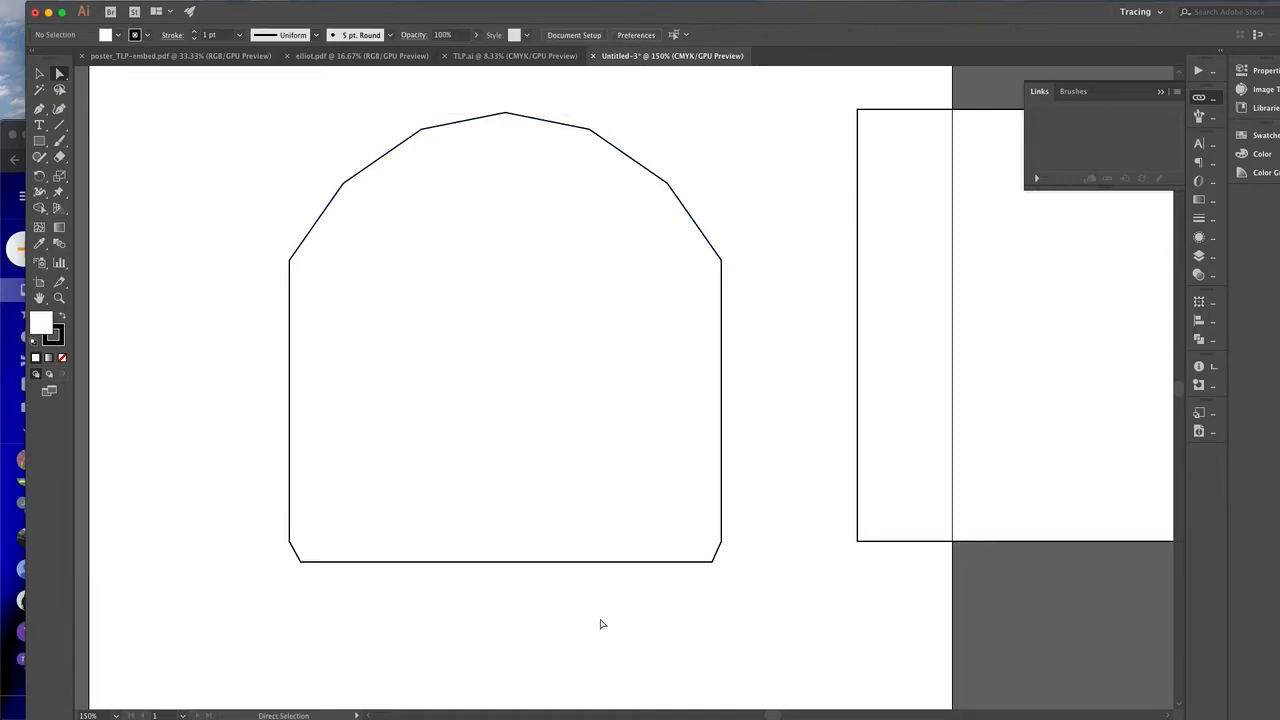
- Put the cut bottom line back in place as a separate path and give it a dashed stroke with 12 pt dashes
key("super+z")
left_click(698, 622)
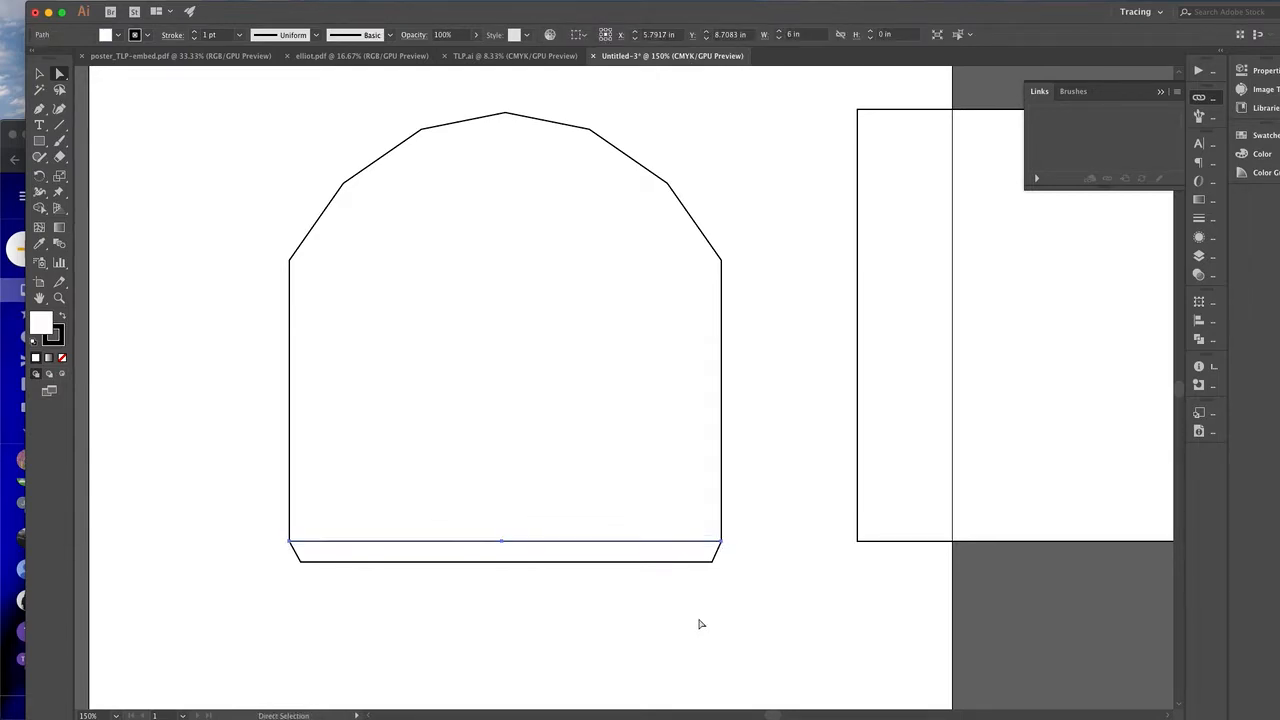
left_click(620, 542)
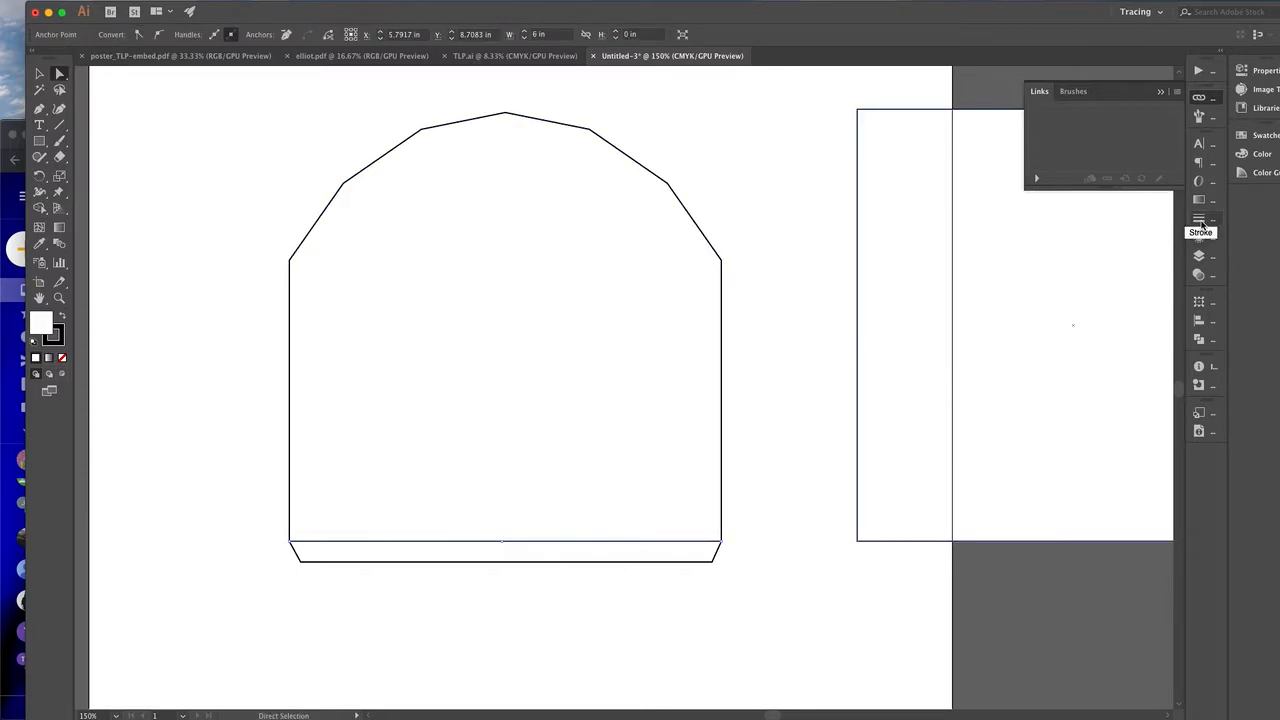
left_click(1200, 221)
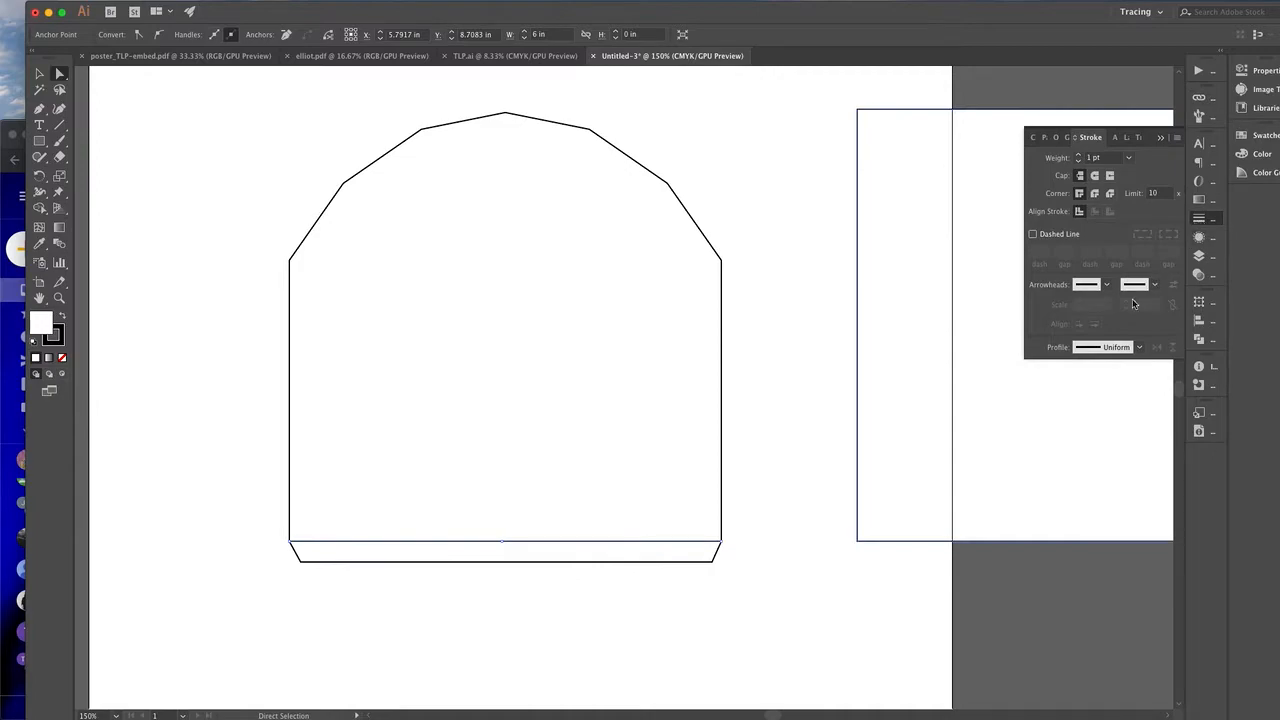
left_click(1033, 234)
left_click(816, 525)
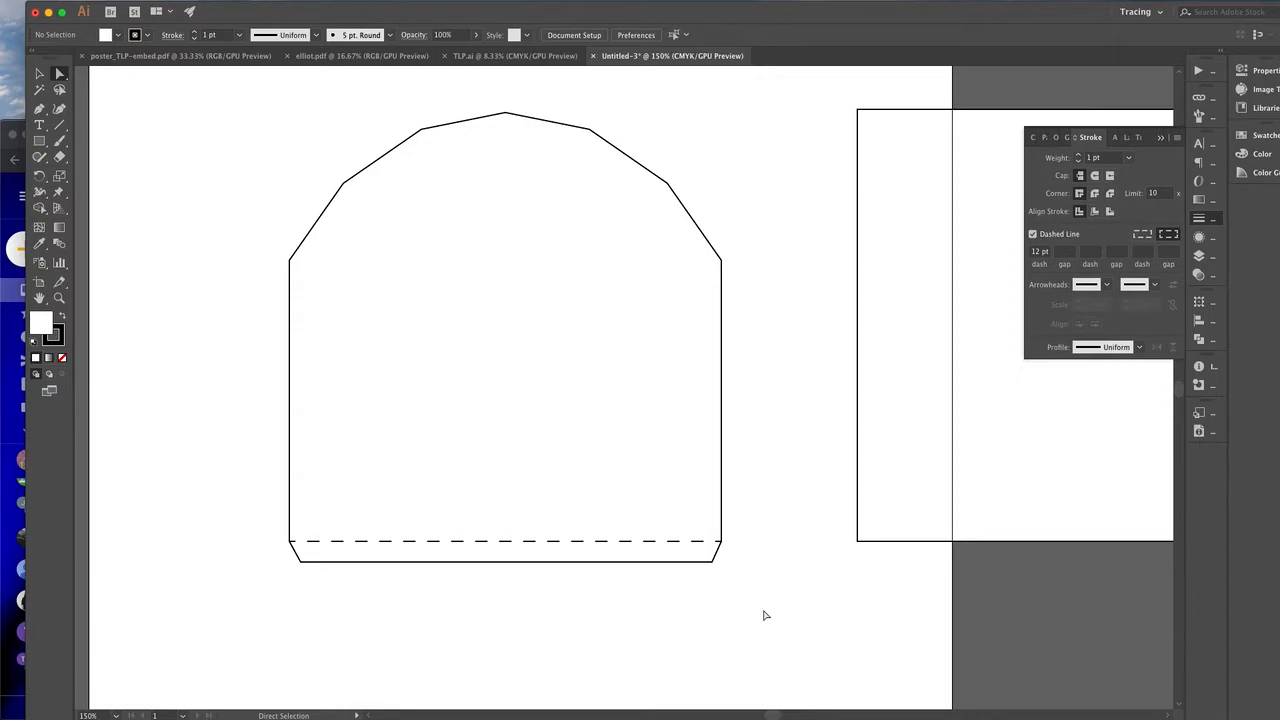
- Move the 6 in square farther right, completely off the artboard
key("super+minus")
key("super+minus")
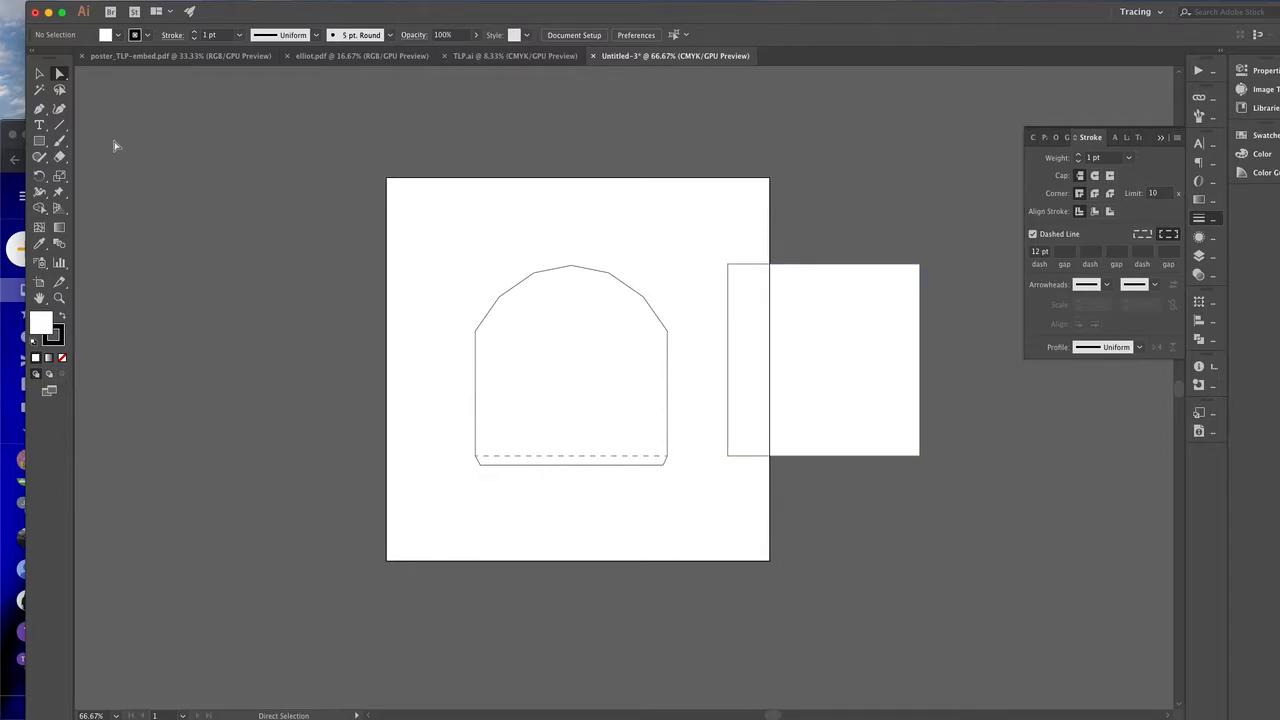
key("v")
left_click_drag(846, 271, 945, 270)
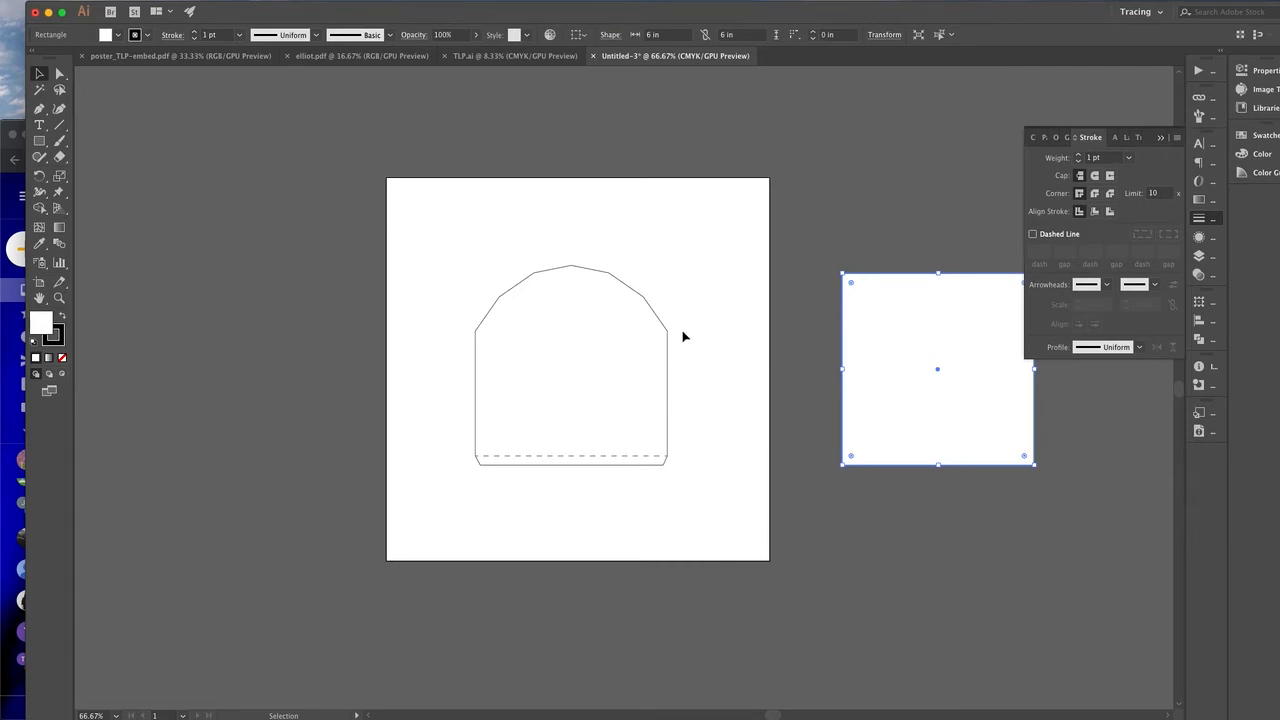
key("super+equal")
key("super+equal")
scroll(683, 337, "left", 5)
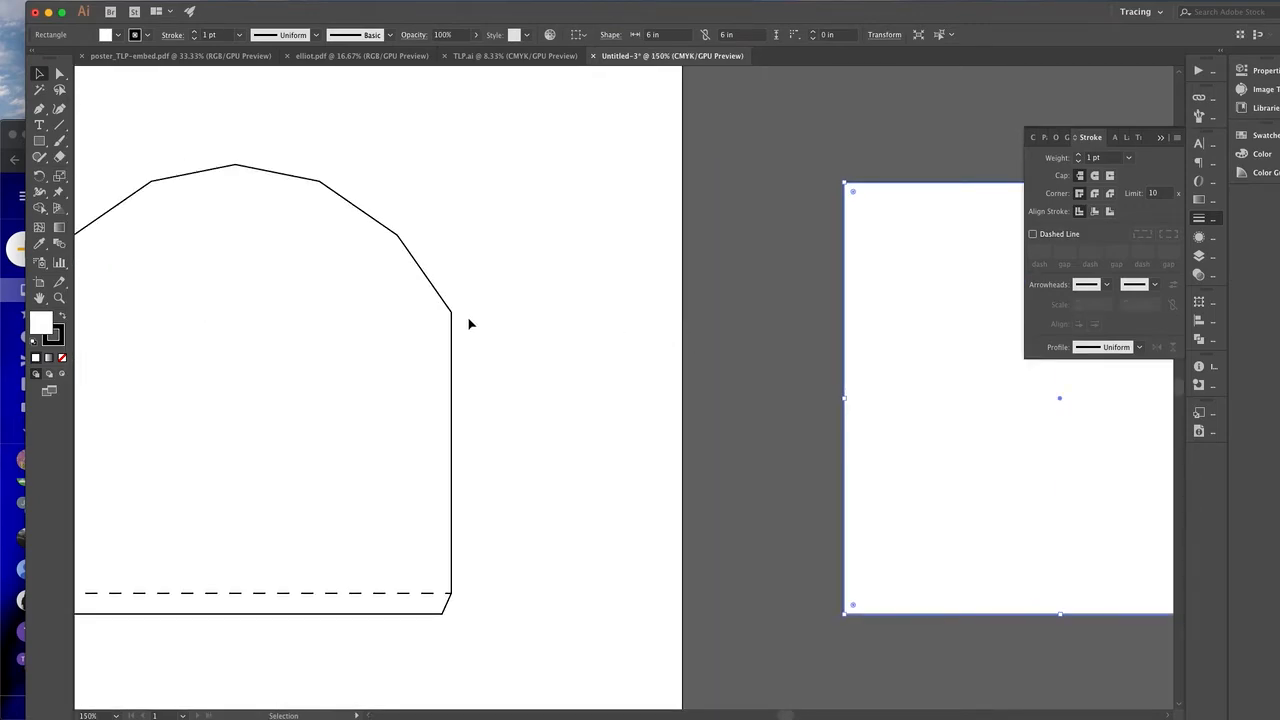
scroll(503, 331, "left", 5)
scroll(503, 331, "down", 1)
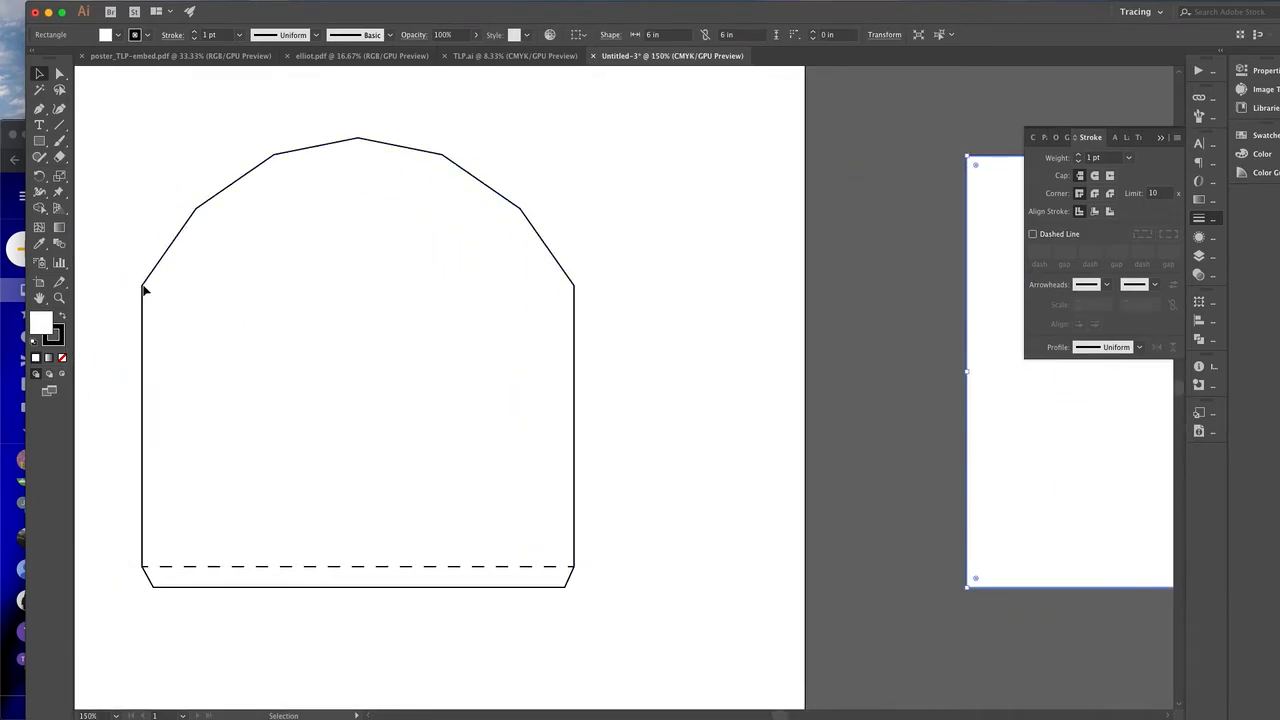
key("super+minus")
key("super+minus")
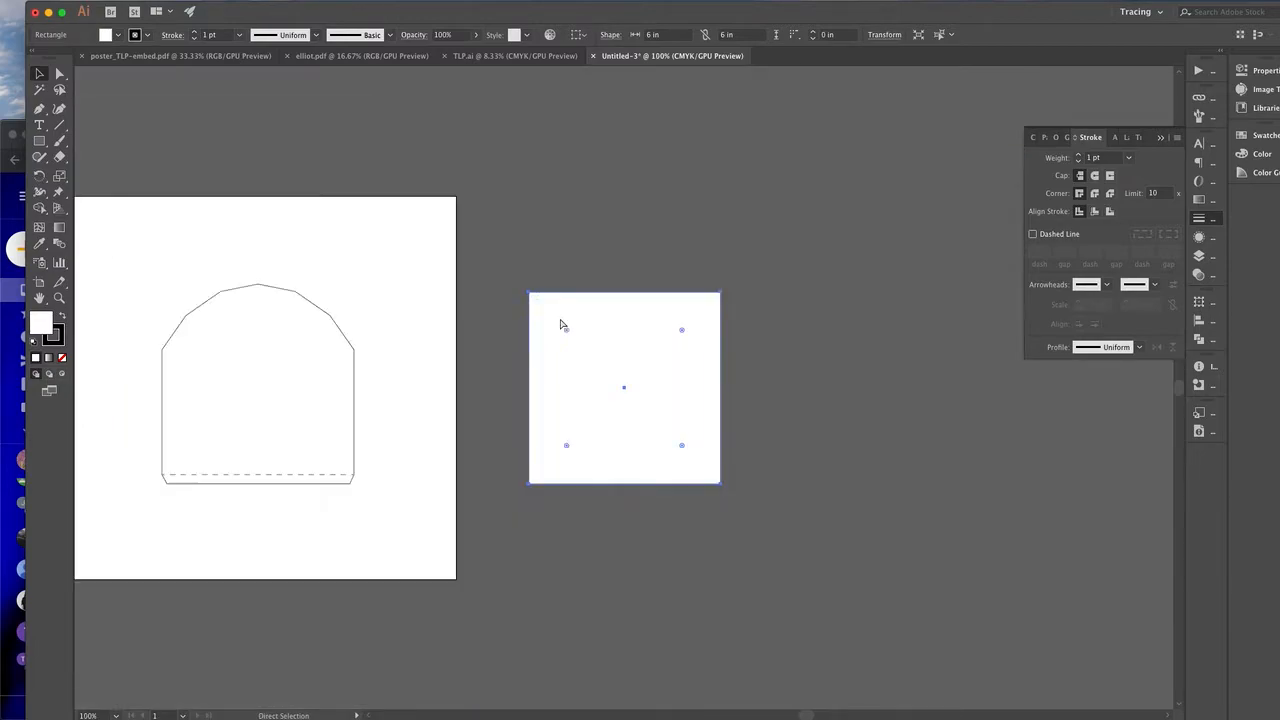
scroll(500, 290, "left", 5)
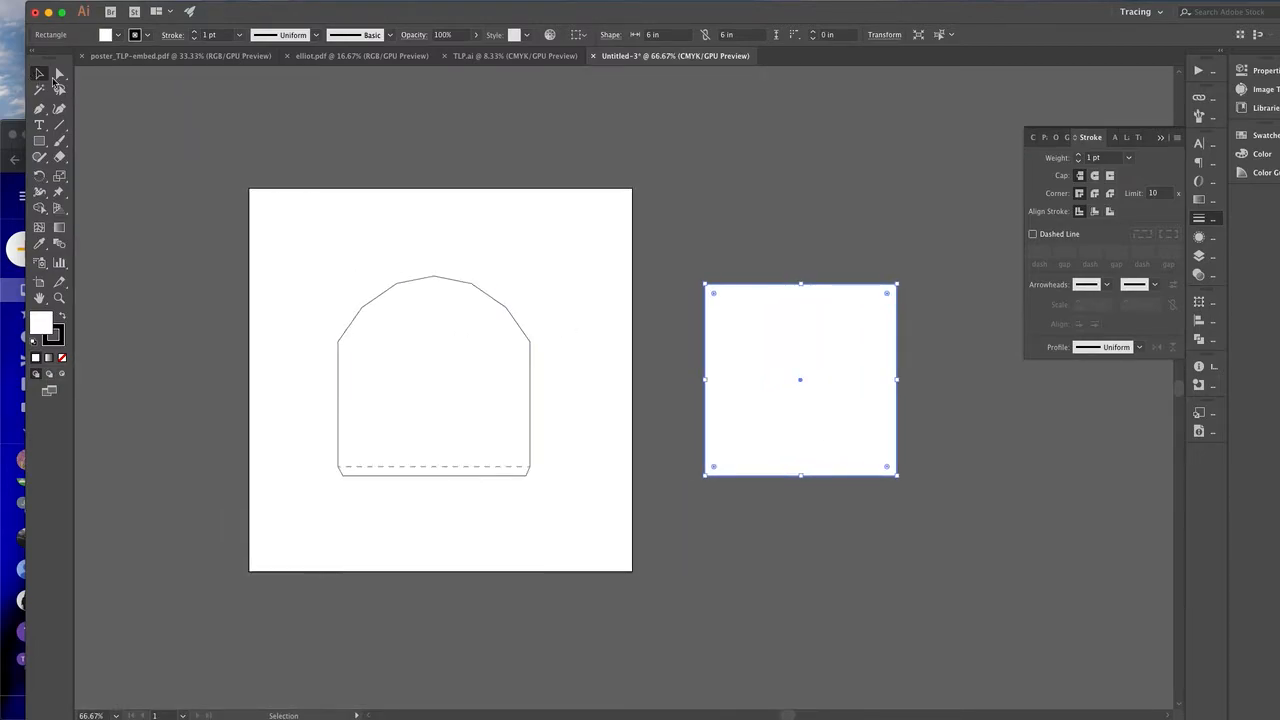
- Draw a rectangle about 6 by 3.9 in from the arch's right shoulder anchor outward, down to the level of the dashed line
left_click(283, 215)
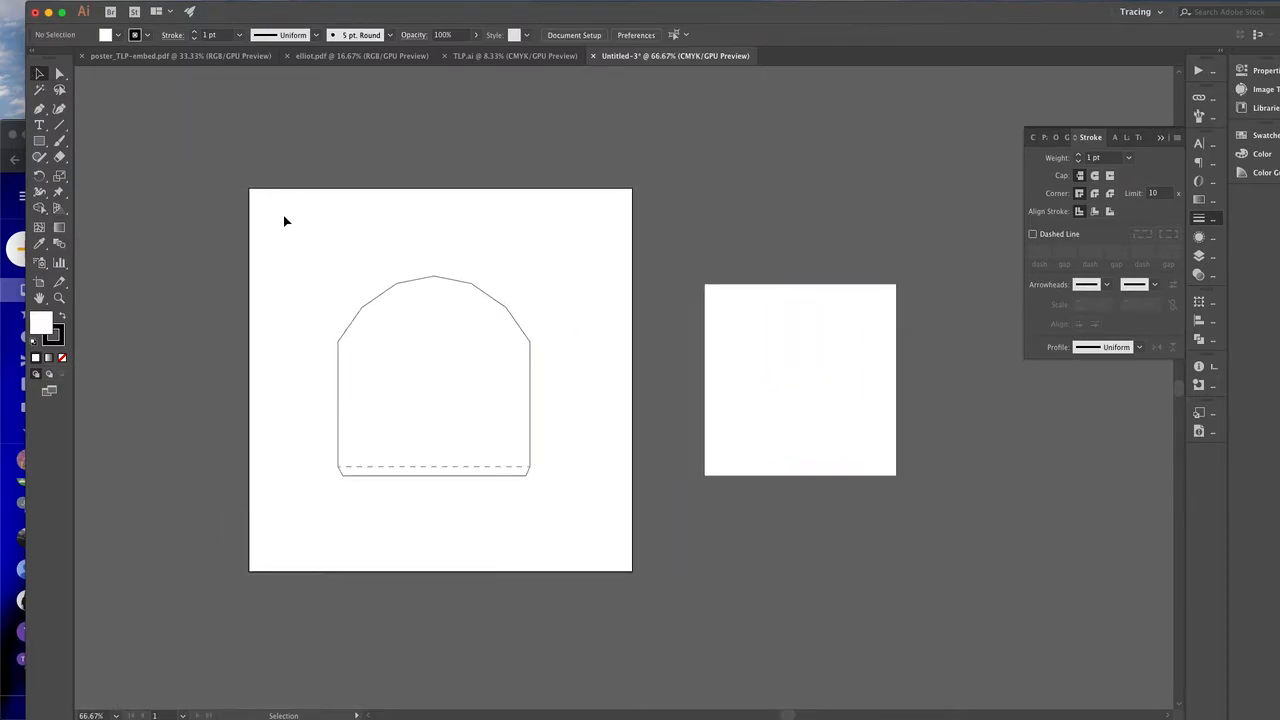
left_click(41, 142)
key("v")
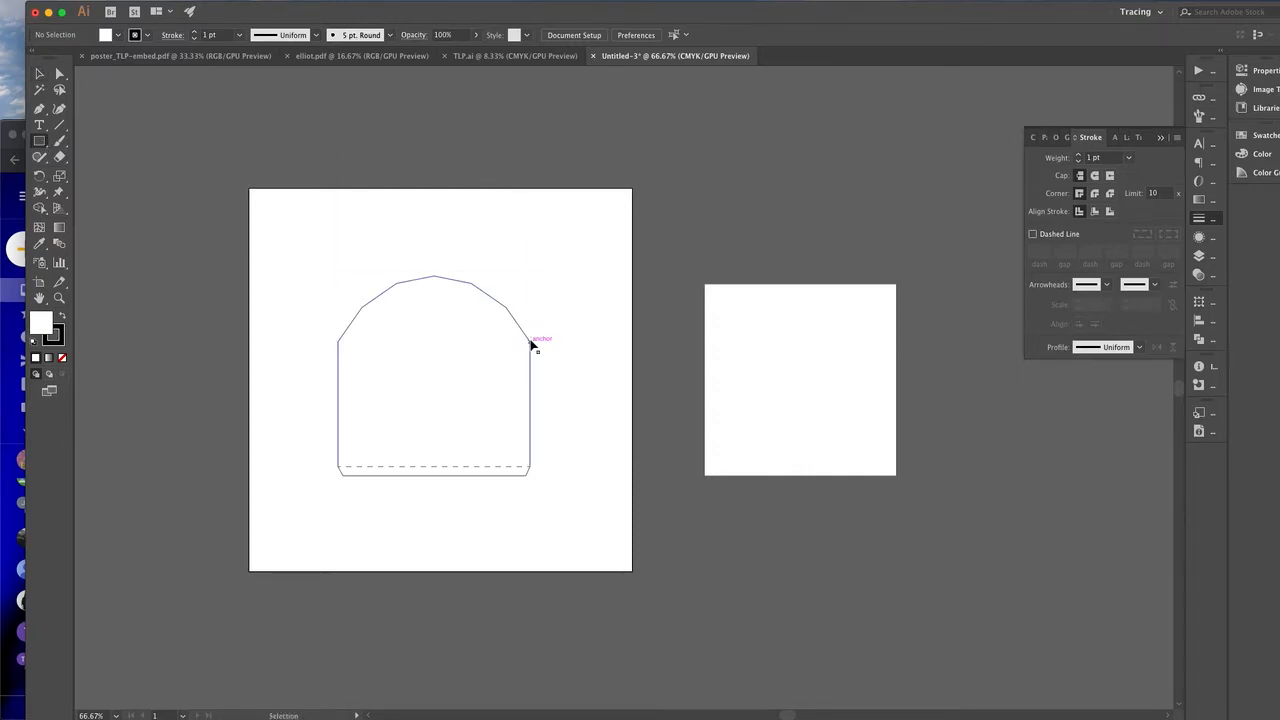
key("super+equal")
key("super+equal")
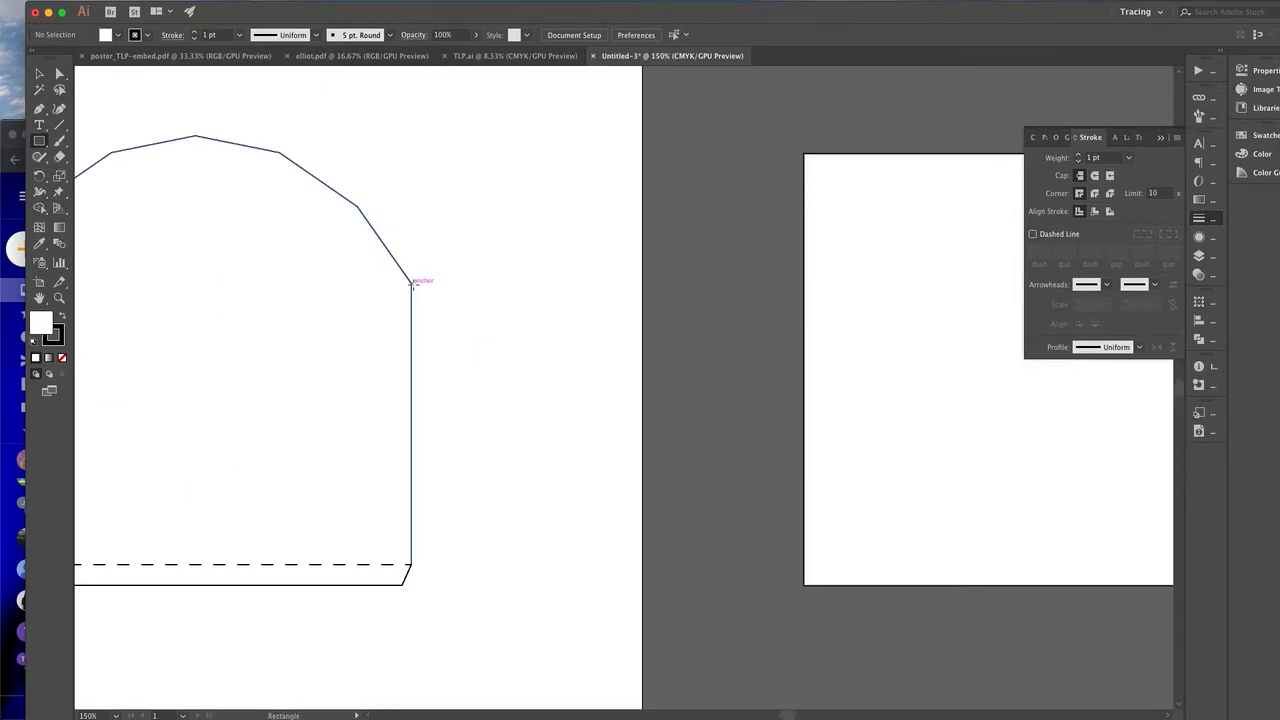
mouse_move(410, 282)
left_mouse_down()
mouse_move(591, 469)
mouse_move(630, 560)
mouse_move(843, 566)
left_mouse_up()
left_click(41, 75)
left_click(549, 194)
- Copy the side rectangle to the opposite side of the arch, flush against its left vertical edge
scroll(549, 194, "left", 3)
key("super+minus")
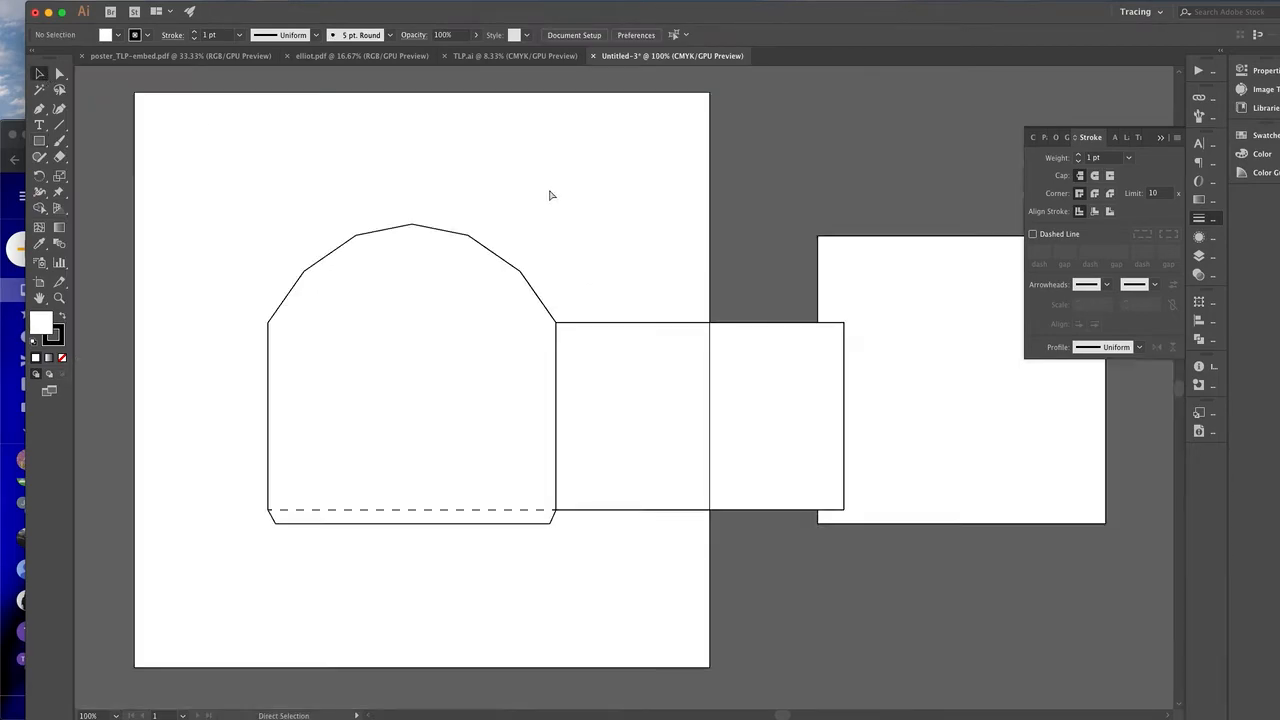
key("super+minus")
left_click_drag(613, 297, 708, 495)
left_click_drag(644, 435, 257, 449)
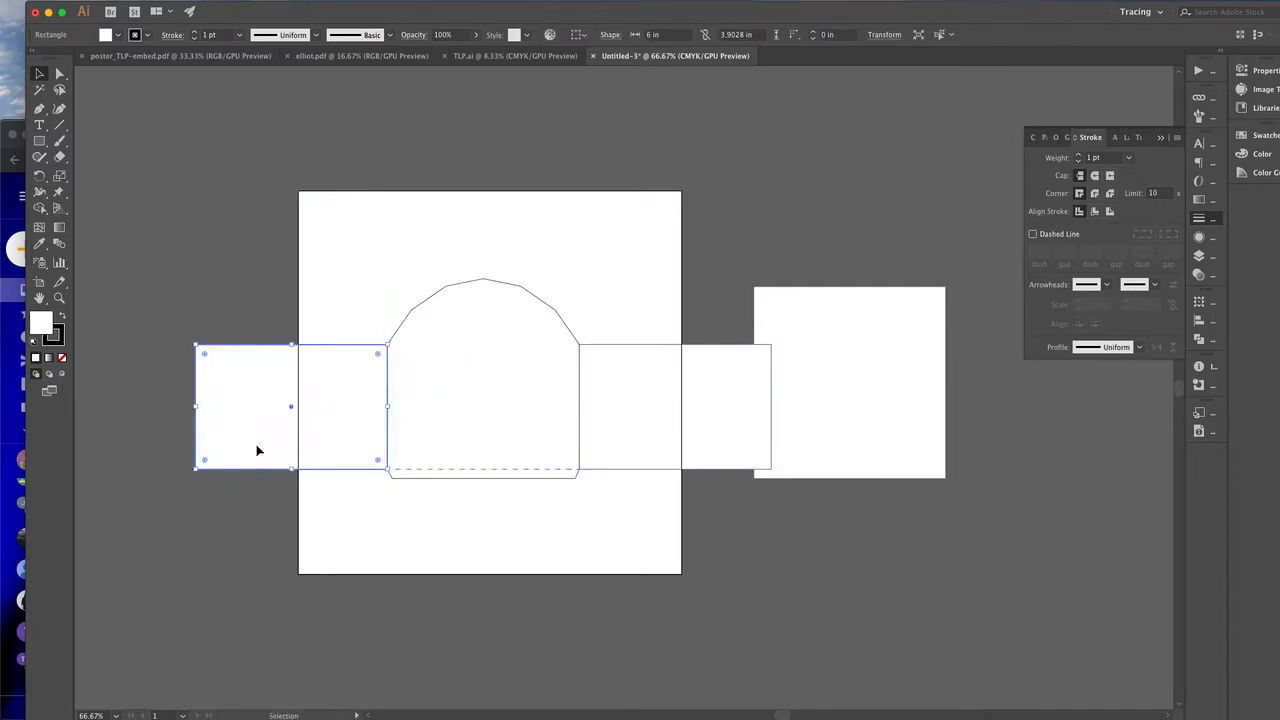
left_click(604, 263)
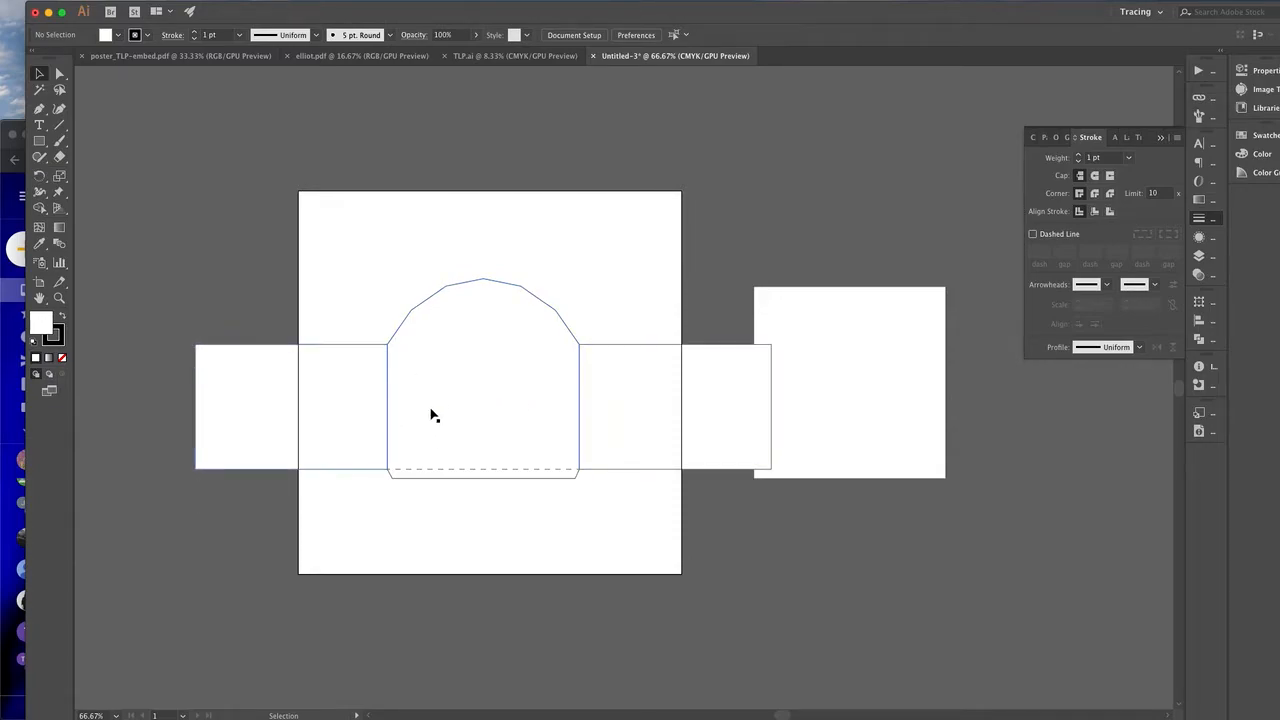
- Add an anchor point about midway along each of the arch's two vertical edges with the Pen tool
key("super+1")
left_click(567, 407)
left_click(222, 403, "shift")
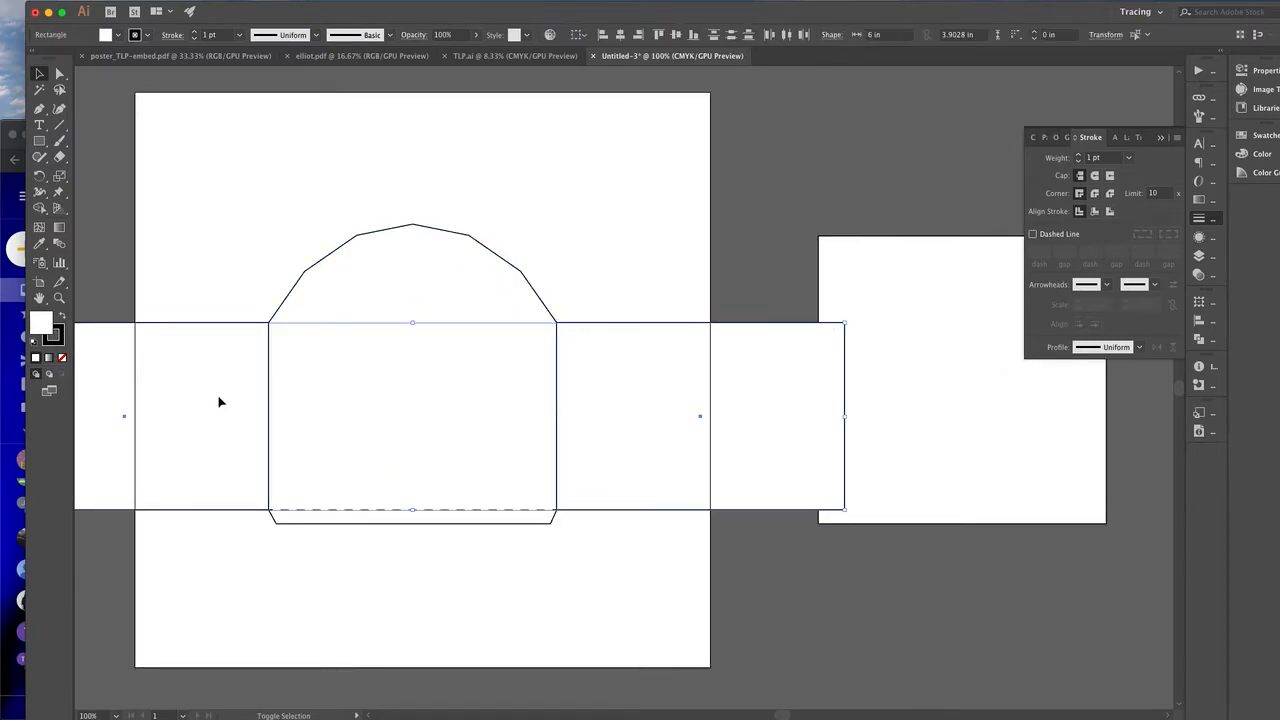
left_click(226, 314)
scroll(532, 249, "down", 2)
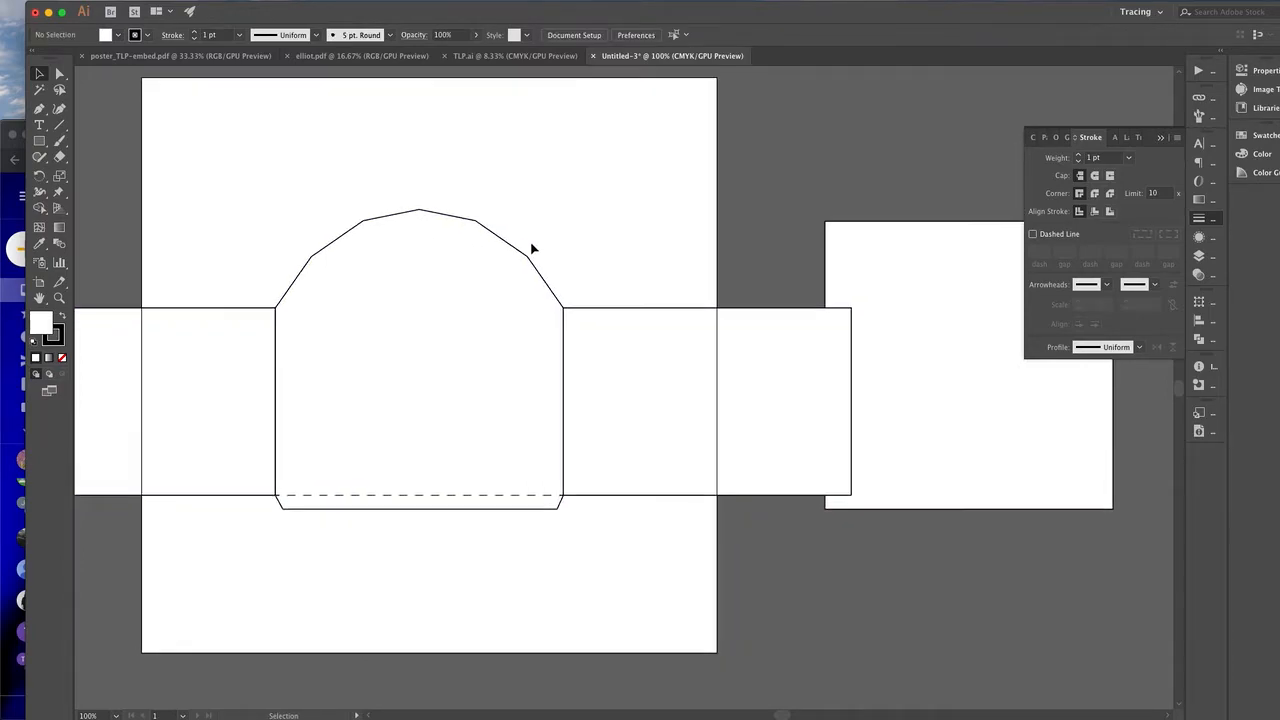
left_click(331, 246)
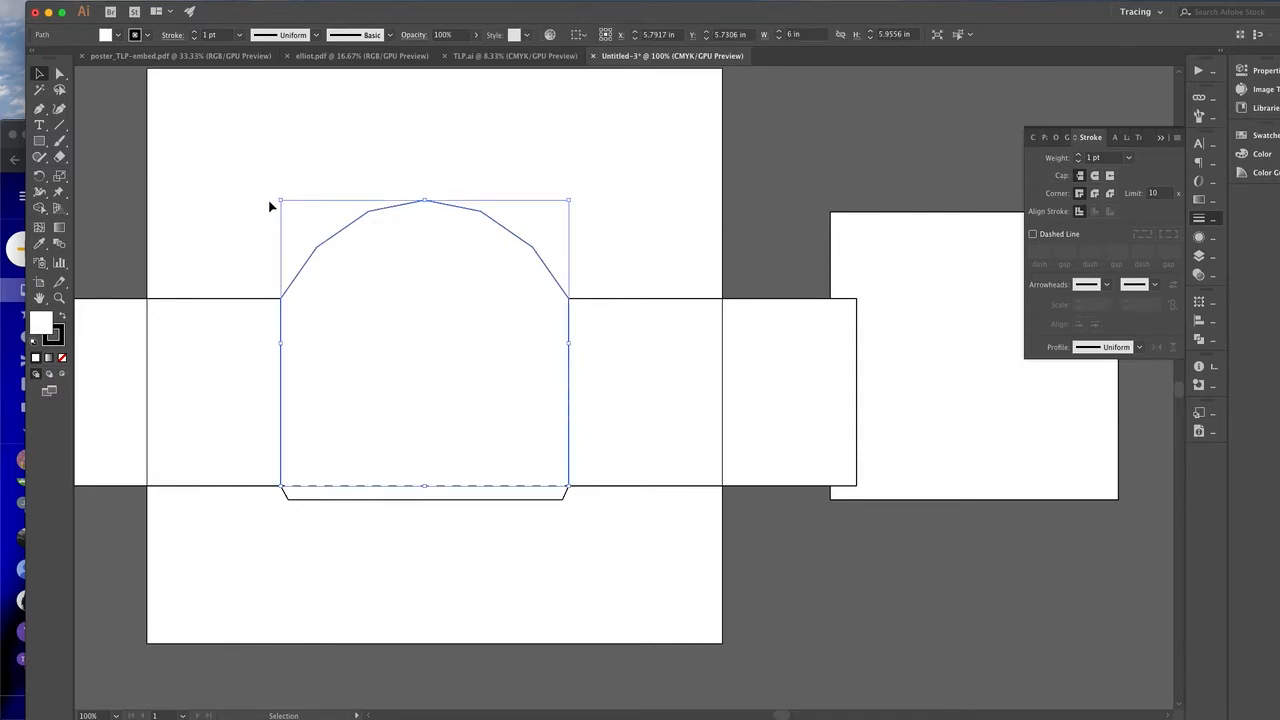
left_click(40, 109)
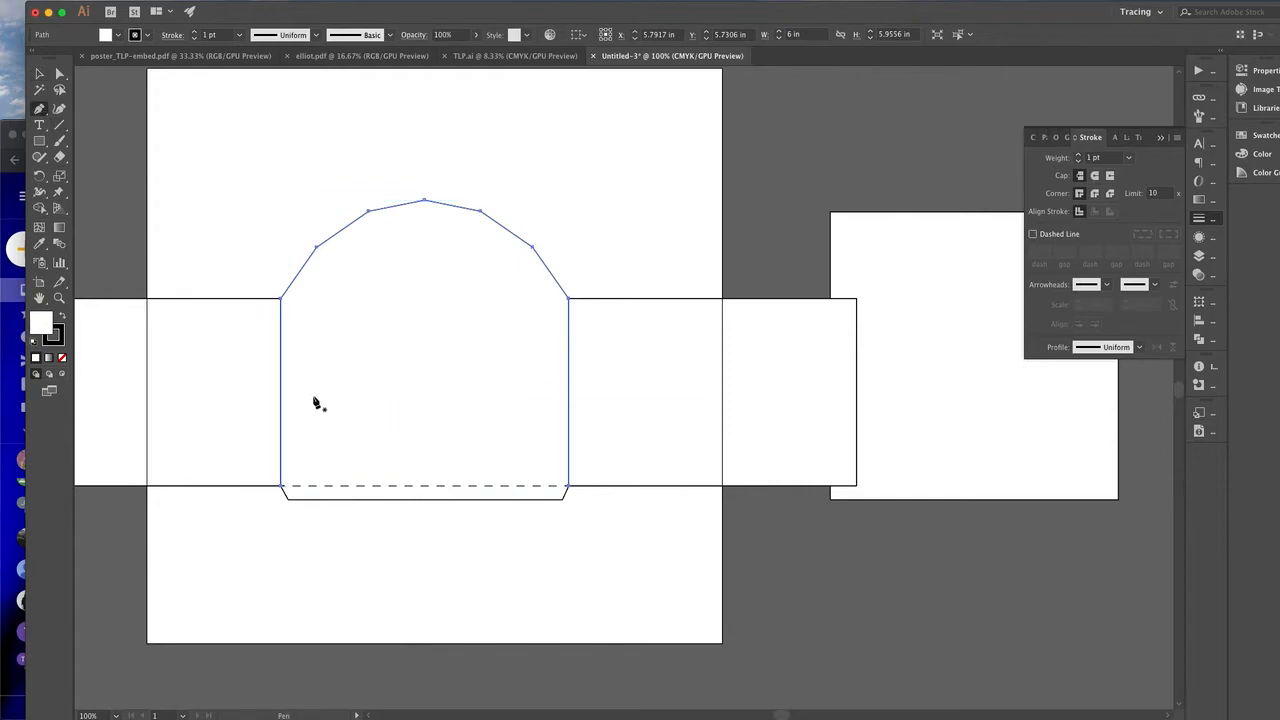
left_click(281, 392)
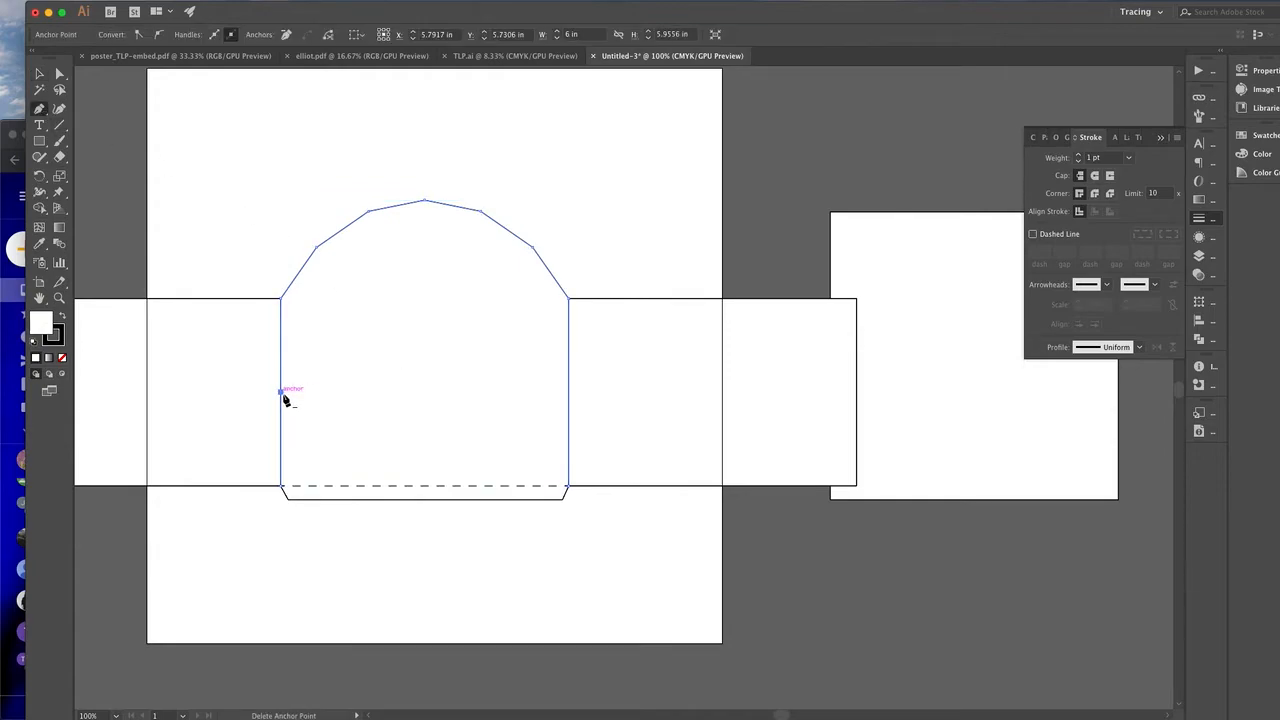
left_click(569, 398)
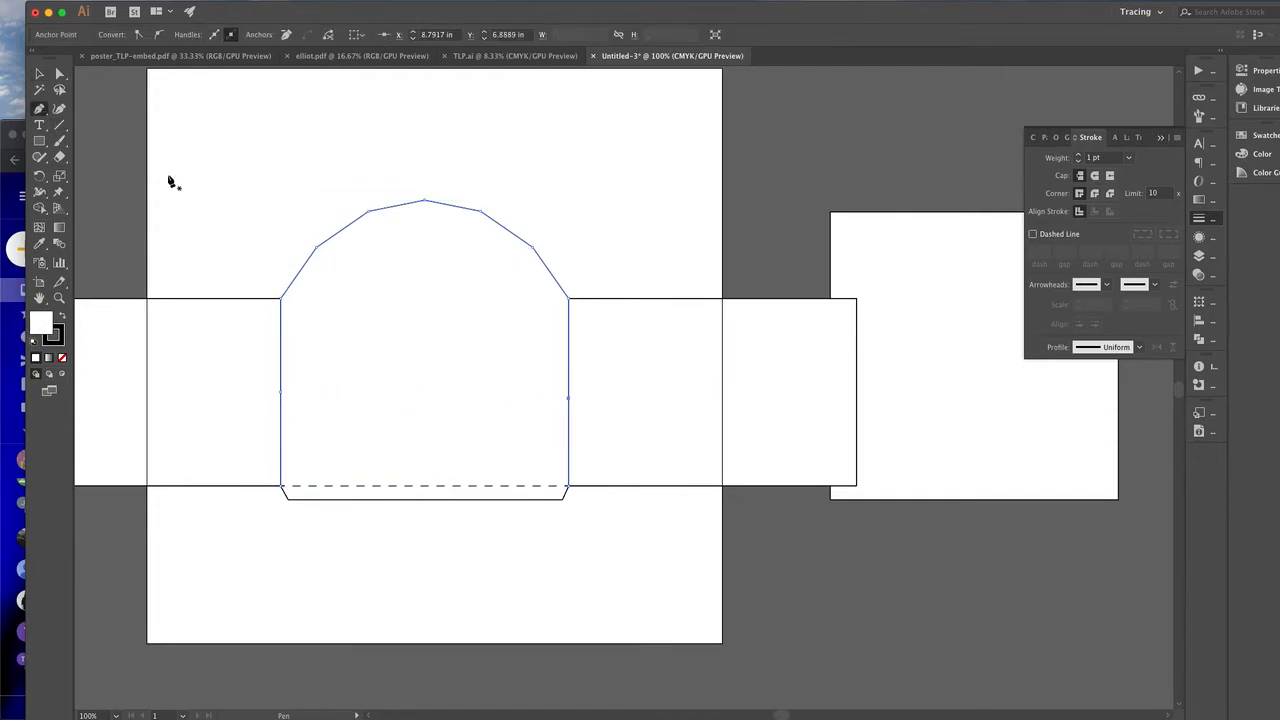
- Cut the arch's two vertical edges out of its path by their midpoint anchors, leaving the faceted curve
left_click(59, 73)
left_click(282, 392)
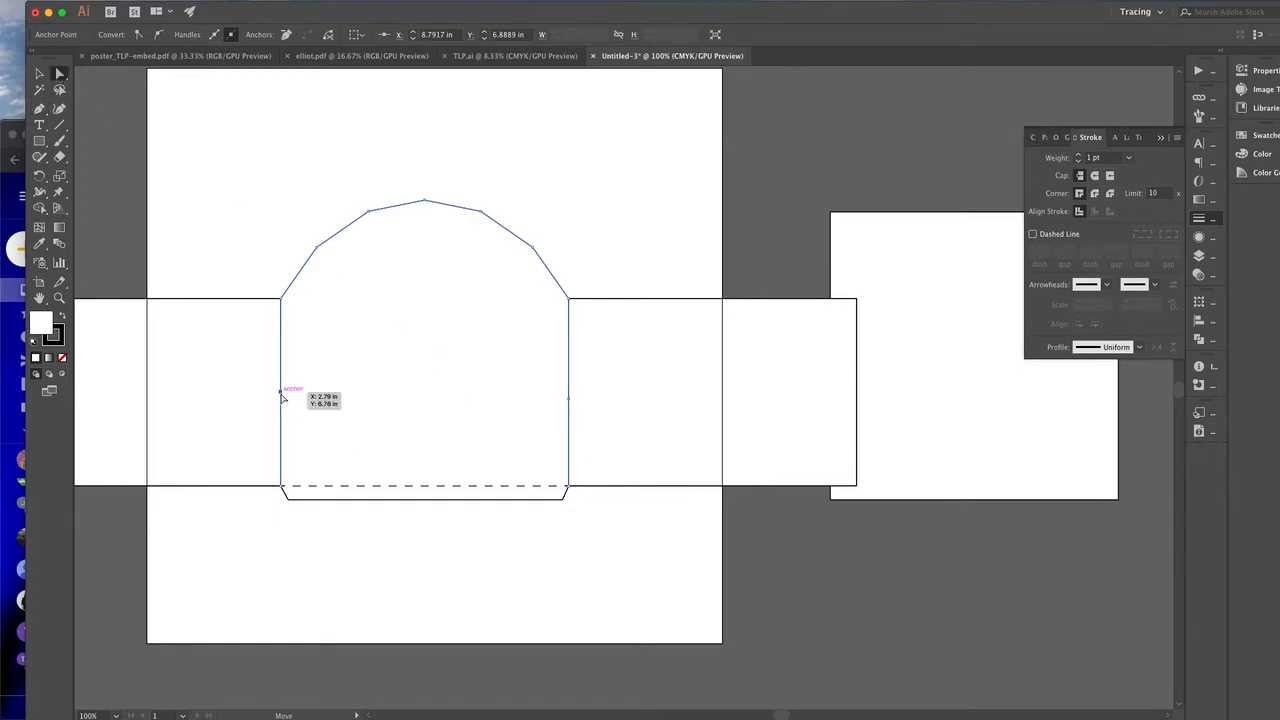
left_click(568, 398, "shift")
key("super")
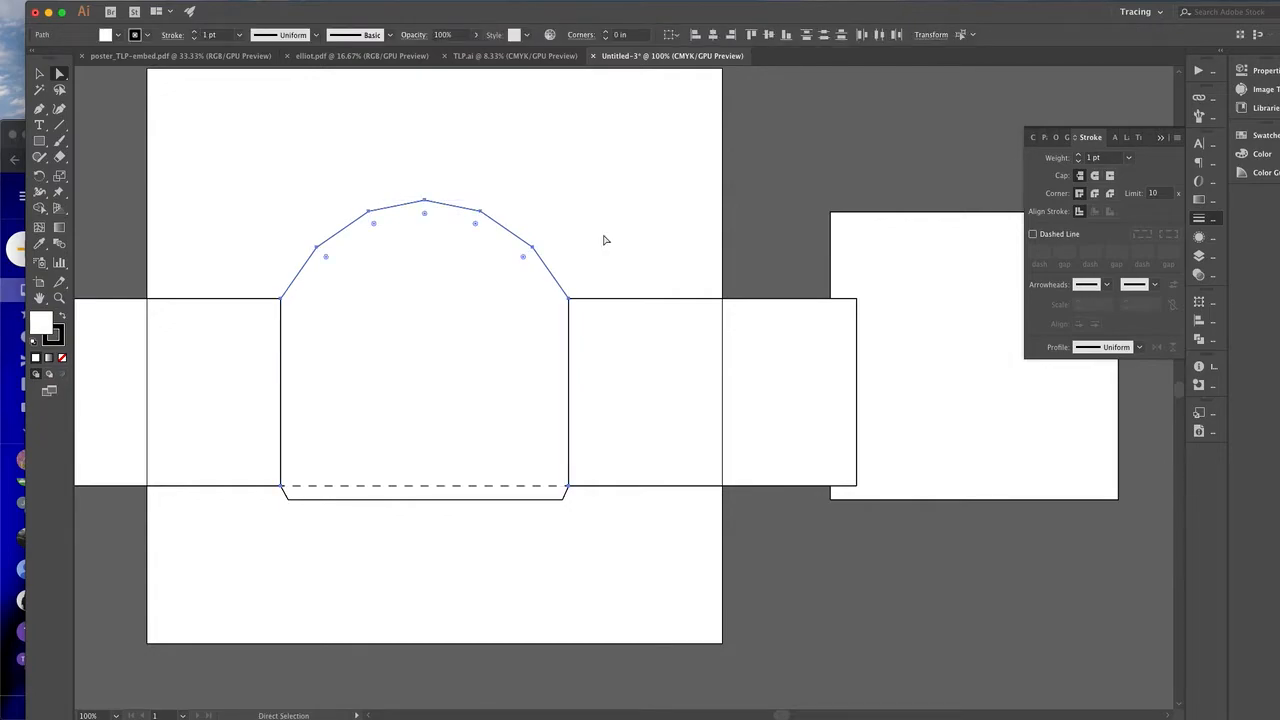
left_click(604, 240)
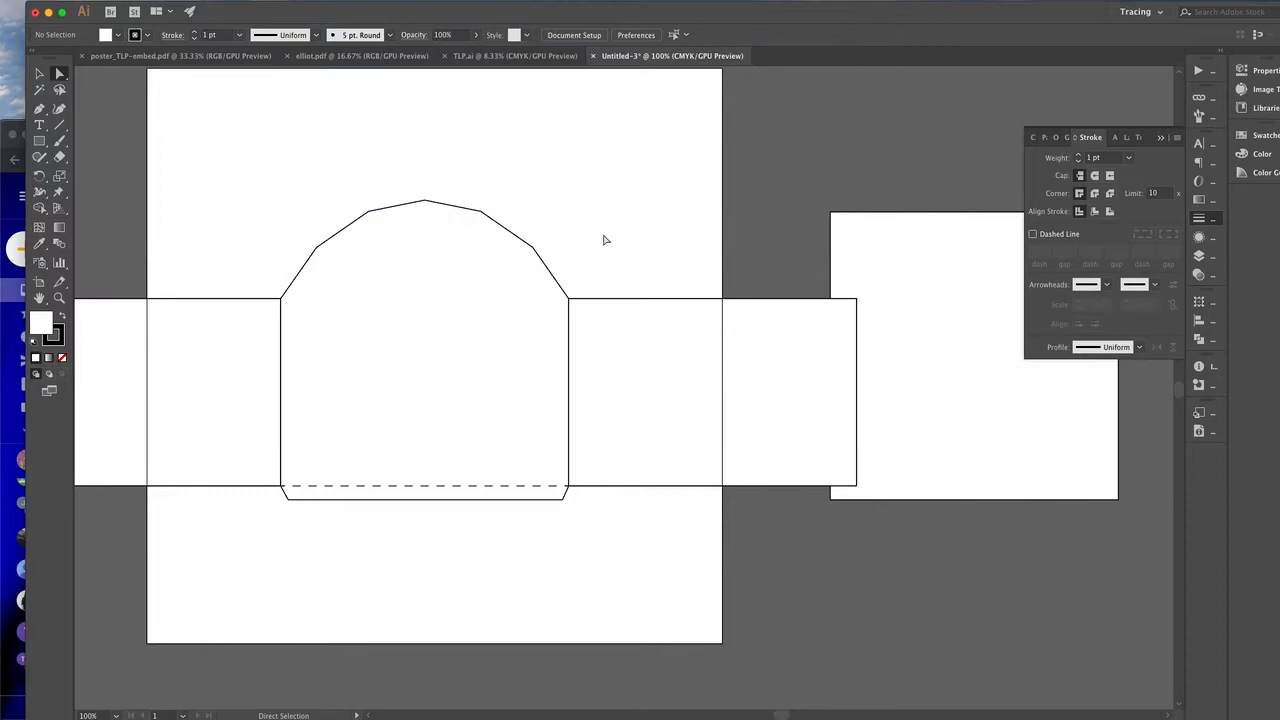
- Add an anchor point midway along the left side rectangle's inner edge and delete it to open that edge
left_click(175, 7)
left_click(200, 95)
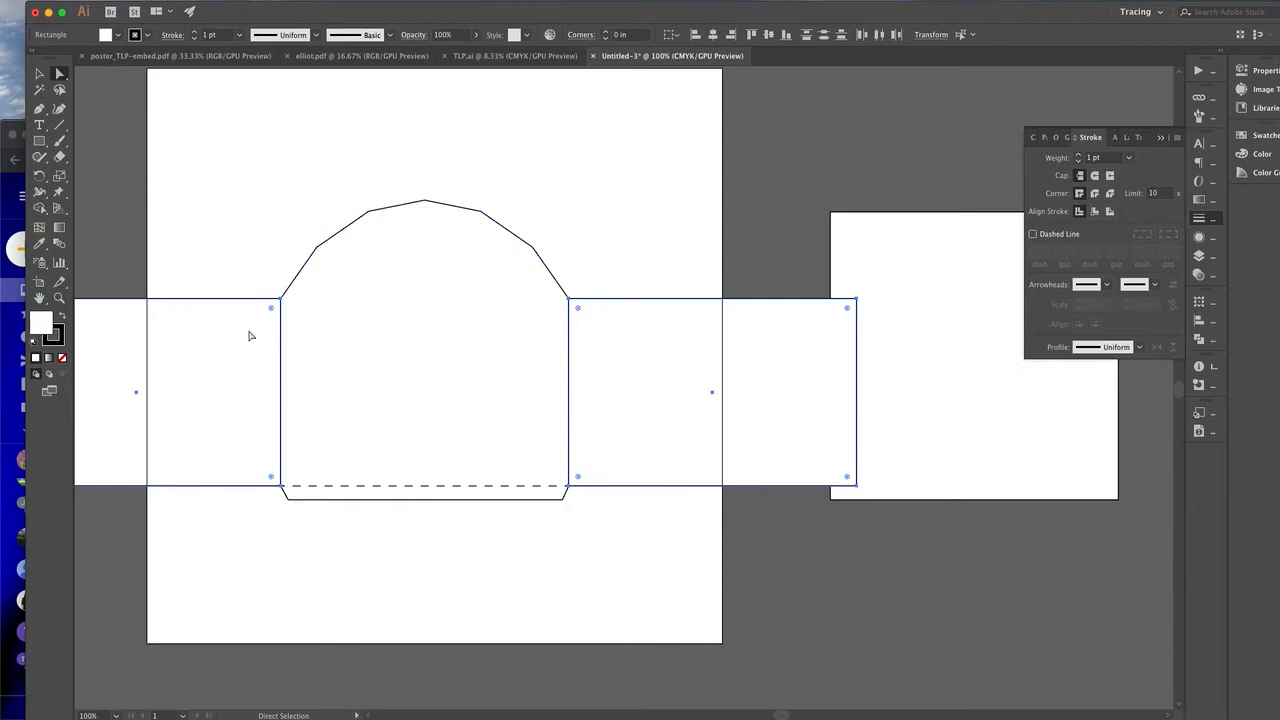
left_click(222, 161)
left_click(196, 323)
left_click(39, 108)
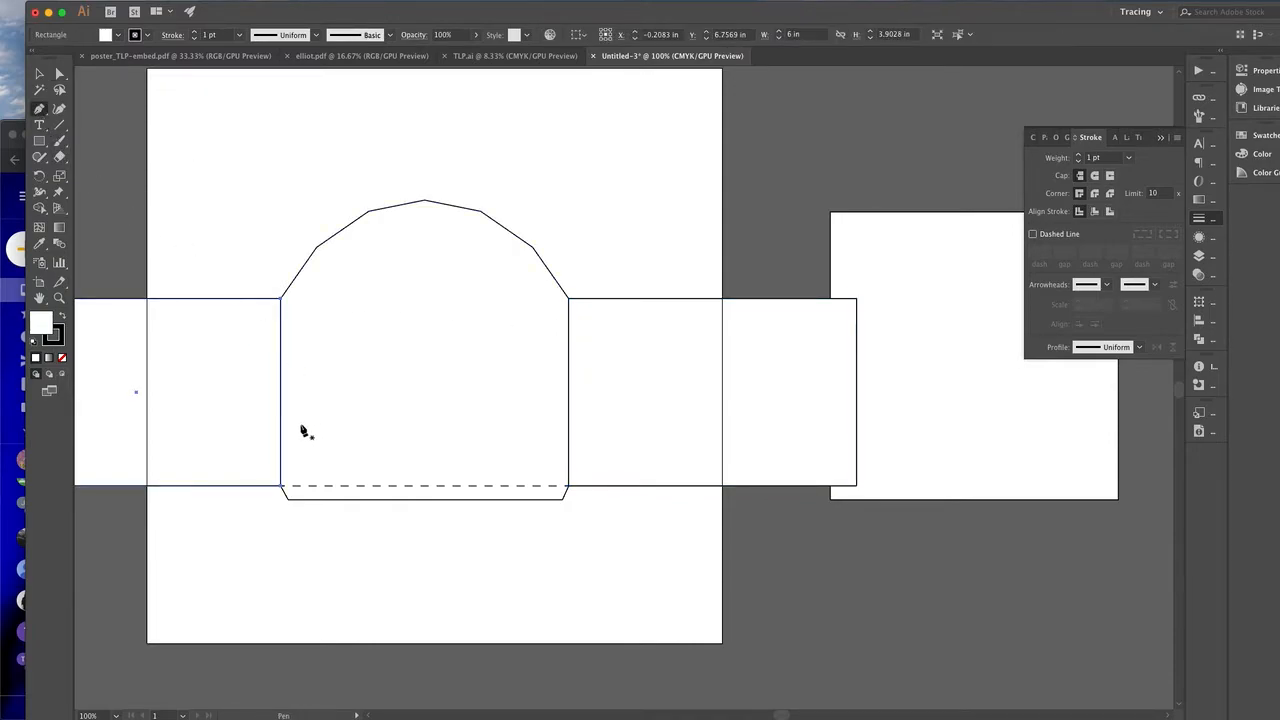
left_click(284, 396)
left_click(59, 73)
left_click(280, 392)
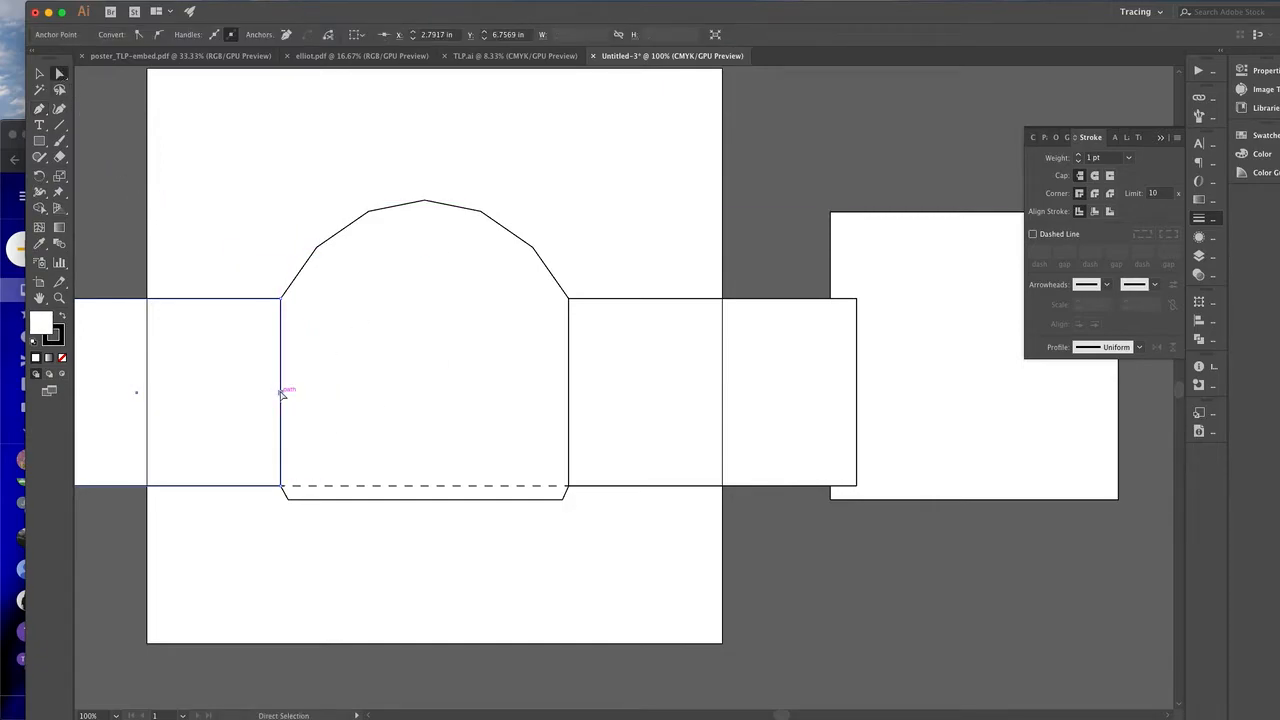
key("Delete")
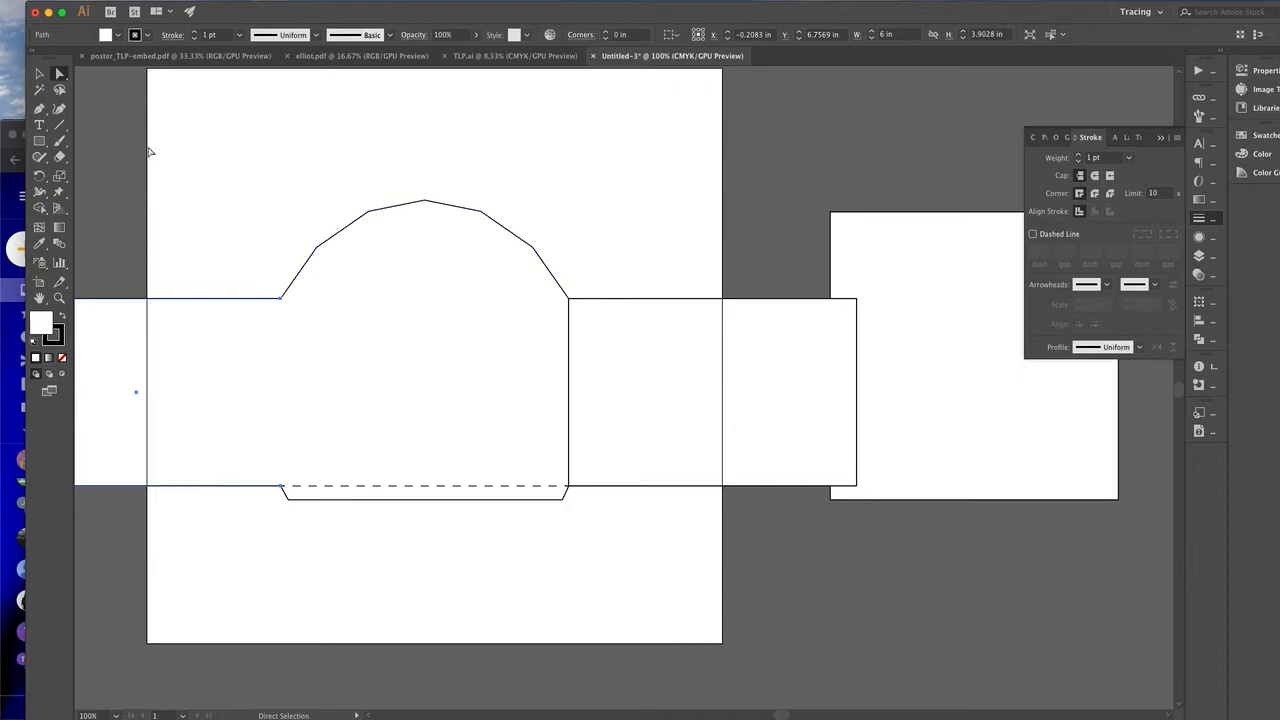
- Open the right side rectangle the same way, removing its inner edge through an added midpoint anchor
left_click(637, 331)
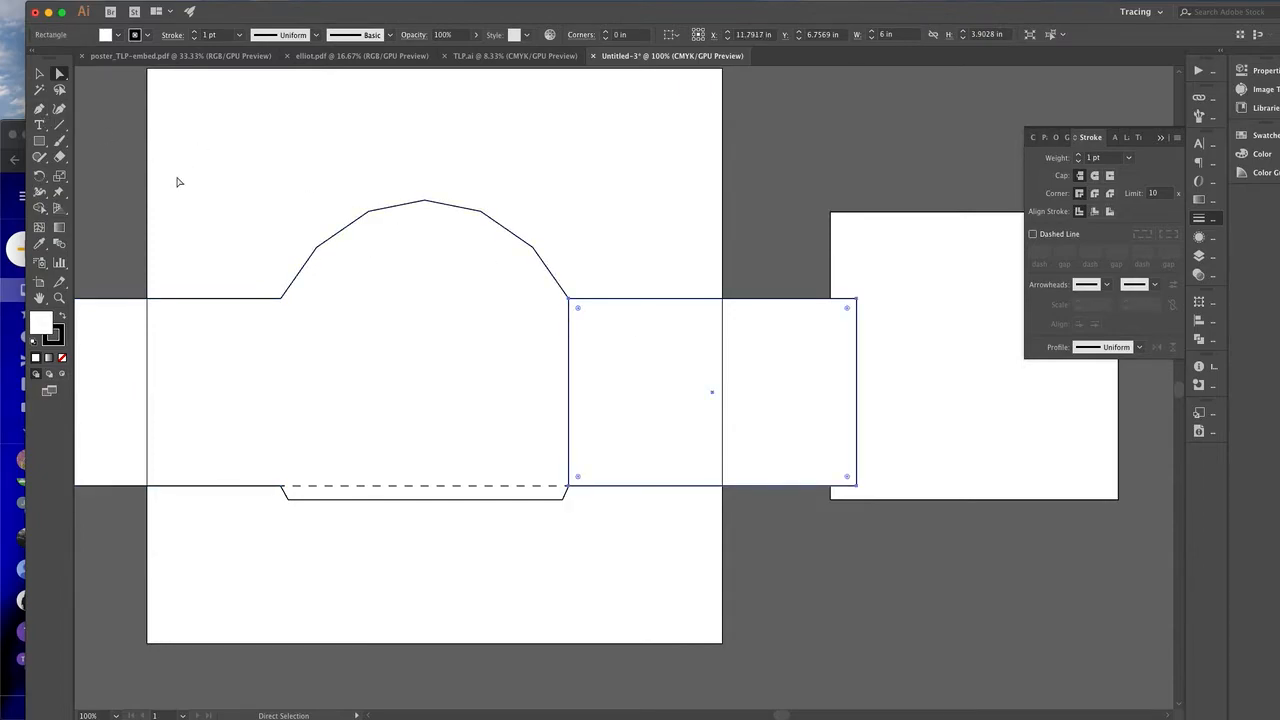
left_click(41, 110)
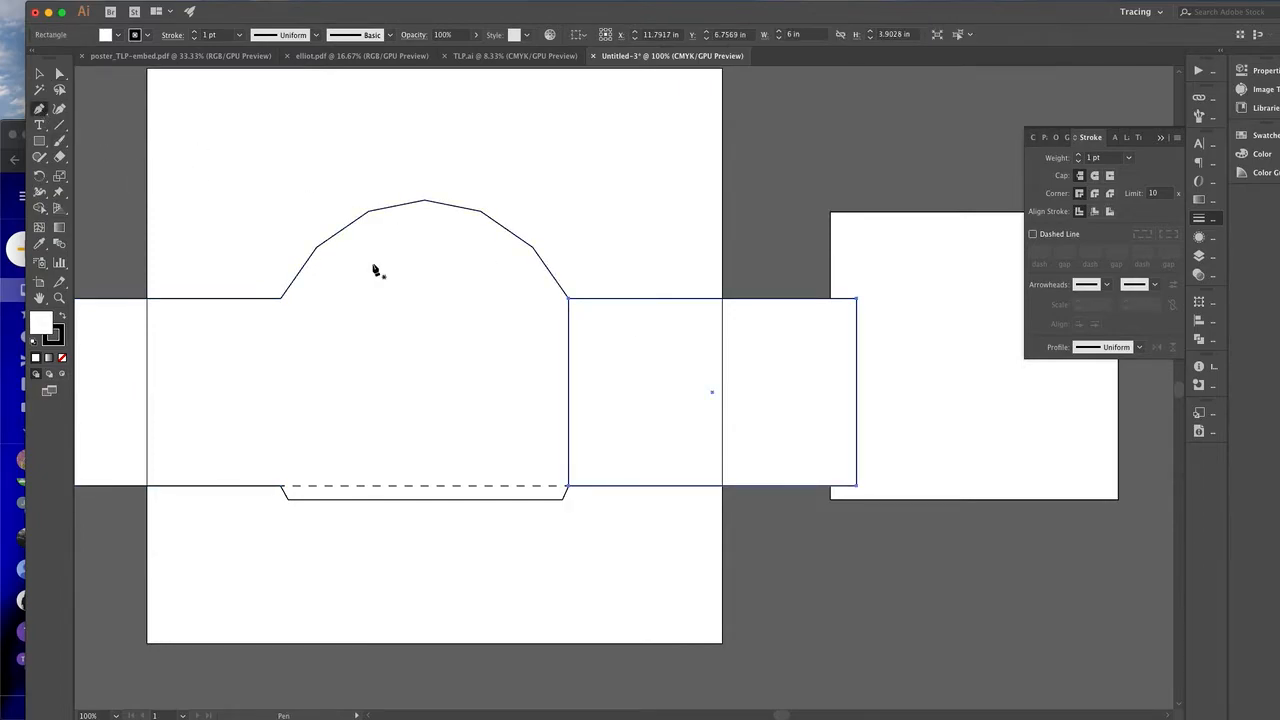
left_click(571, 390)
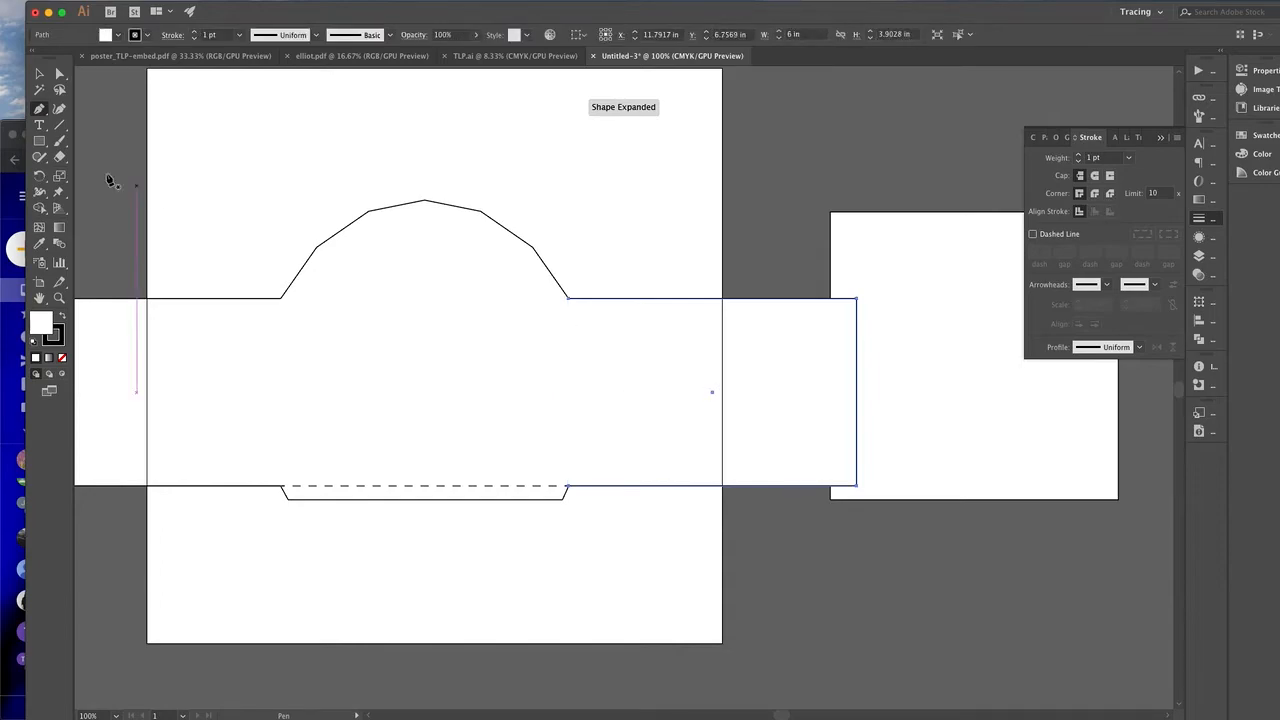
key("v")
left_click(241, 166)
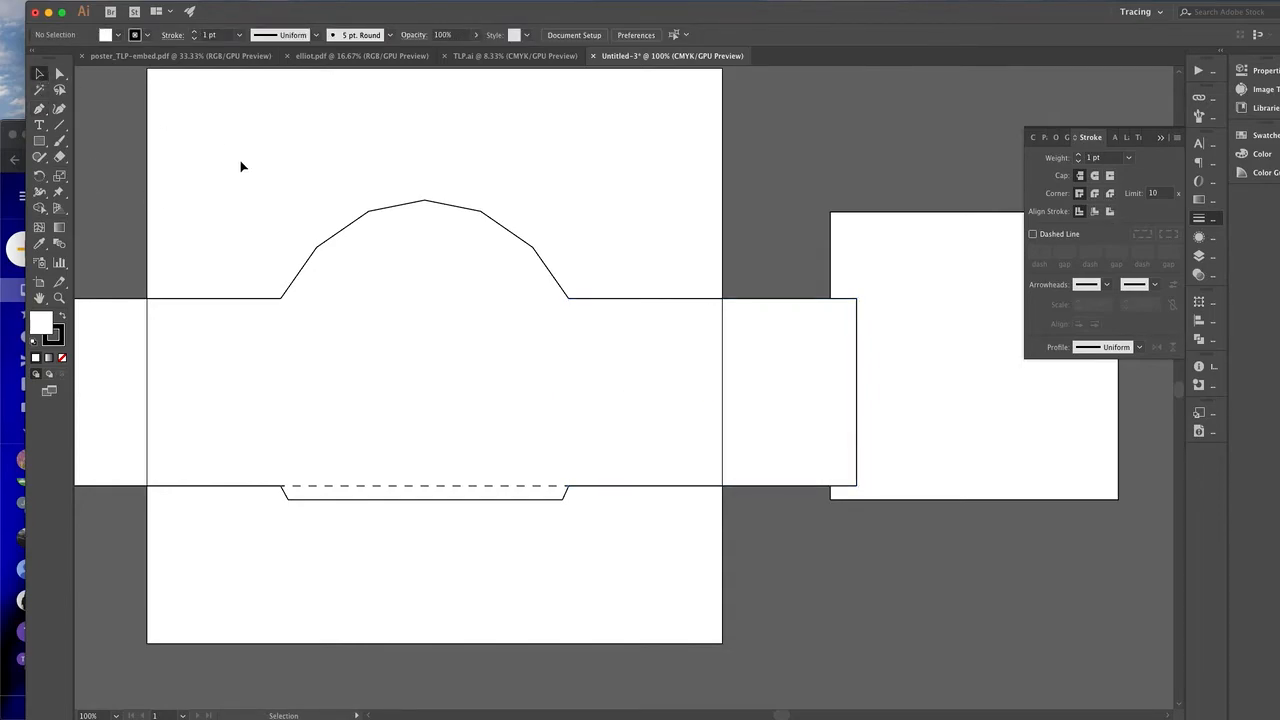
- Put the arch's cut vertical edges back in place and give them a dashed stroke with 12 pt dashes
key("super+z")
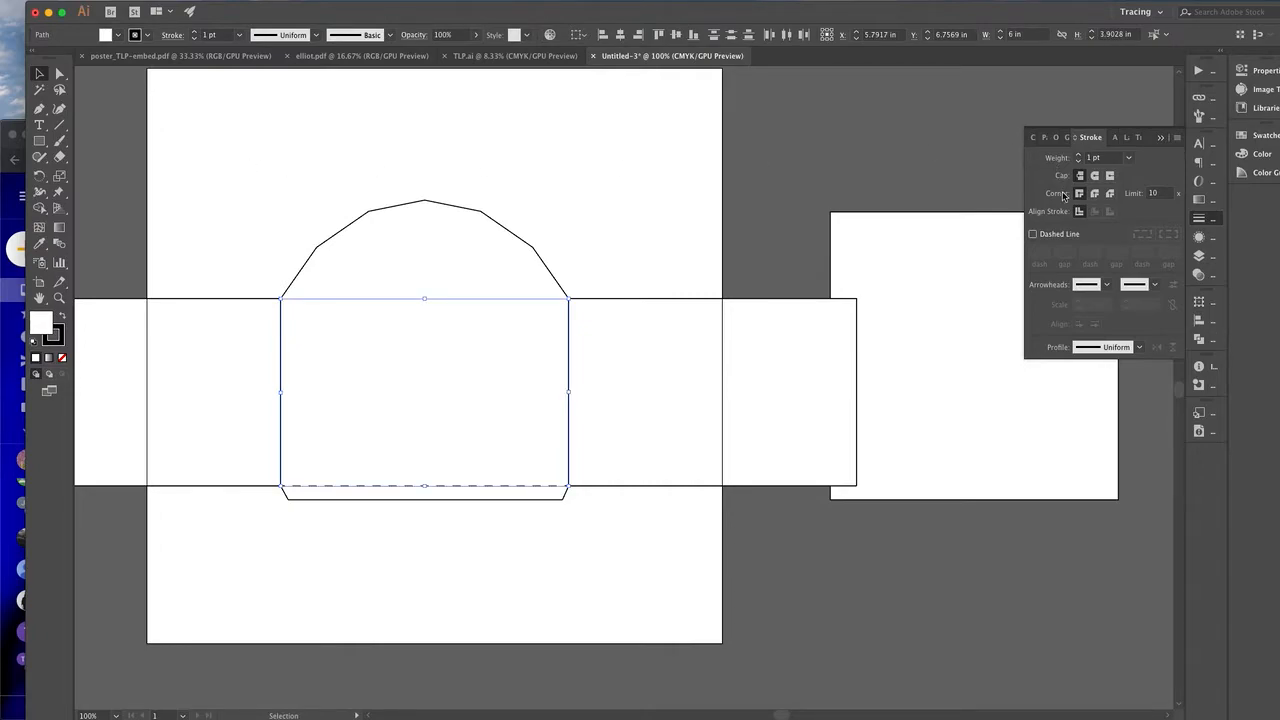
left_click(1033, 234)
left_click(733, 227)
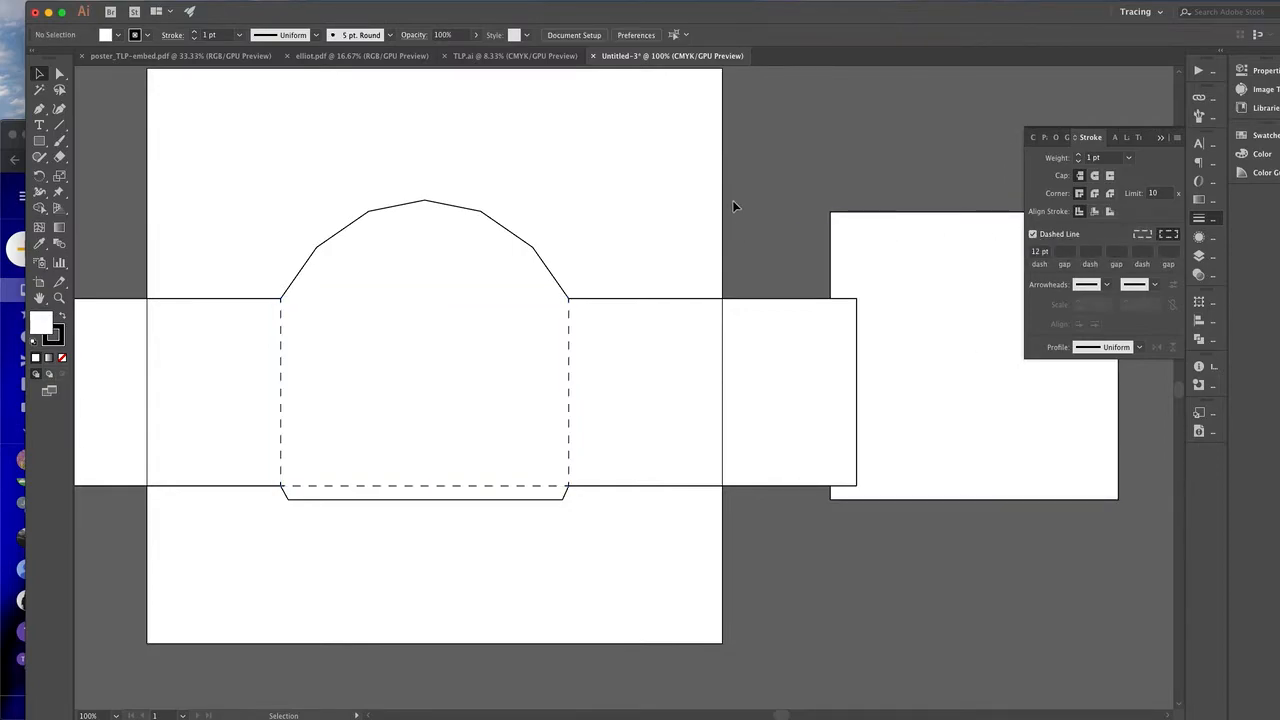
- Rotate the whole template 90° clockwise and move it close to the artboard's left edge
key("super+minus")
key("super+minus")
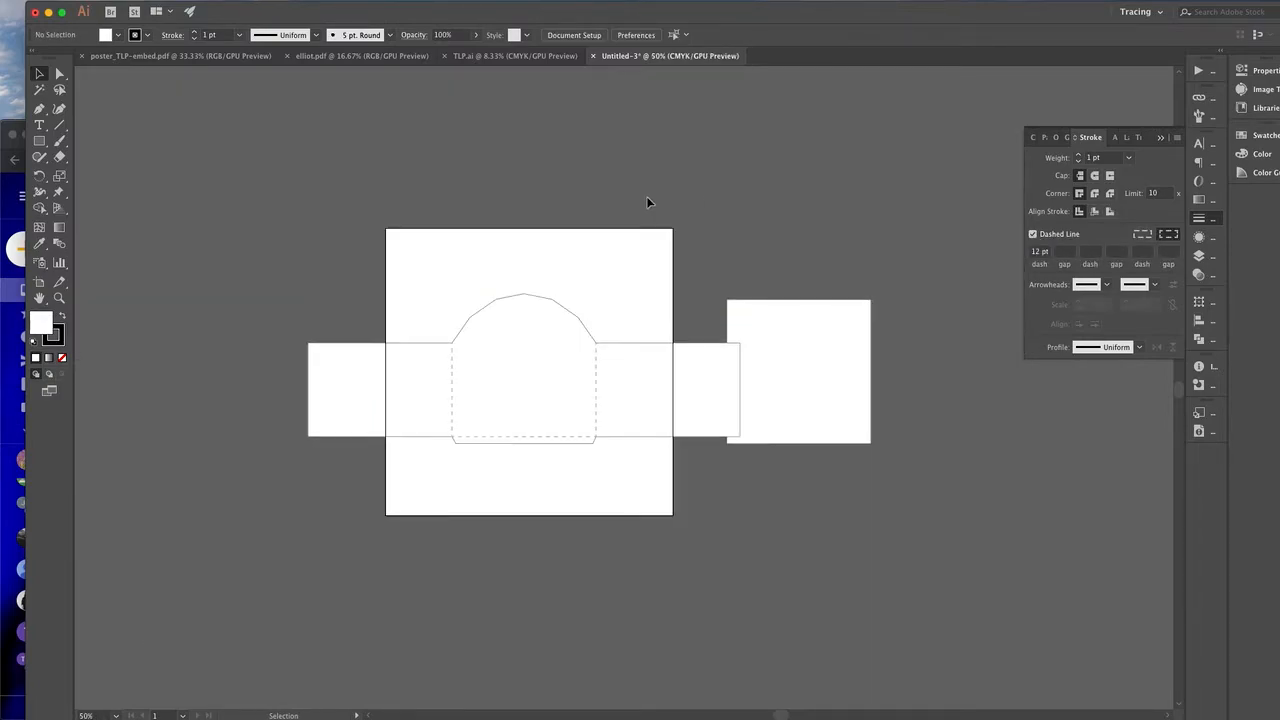
left_click_drag(281, 243, 686, 515)
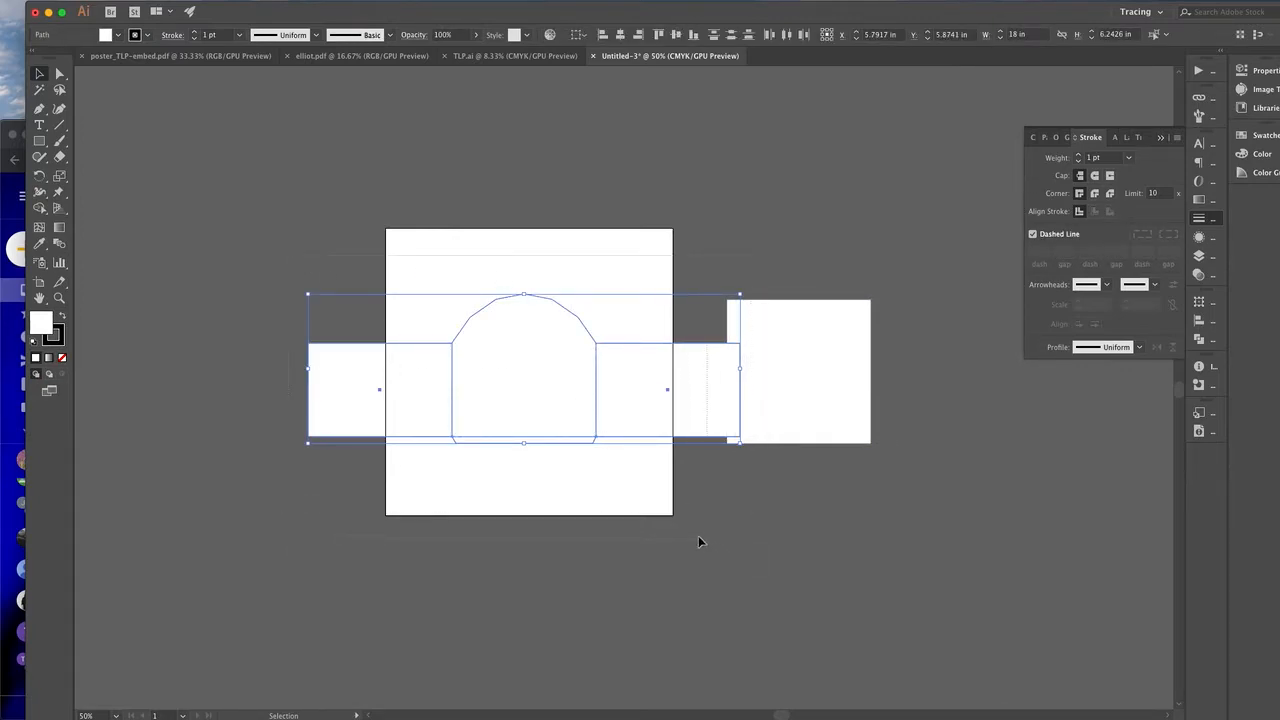
left_click_drag(745, 291, 630, 530)
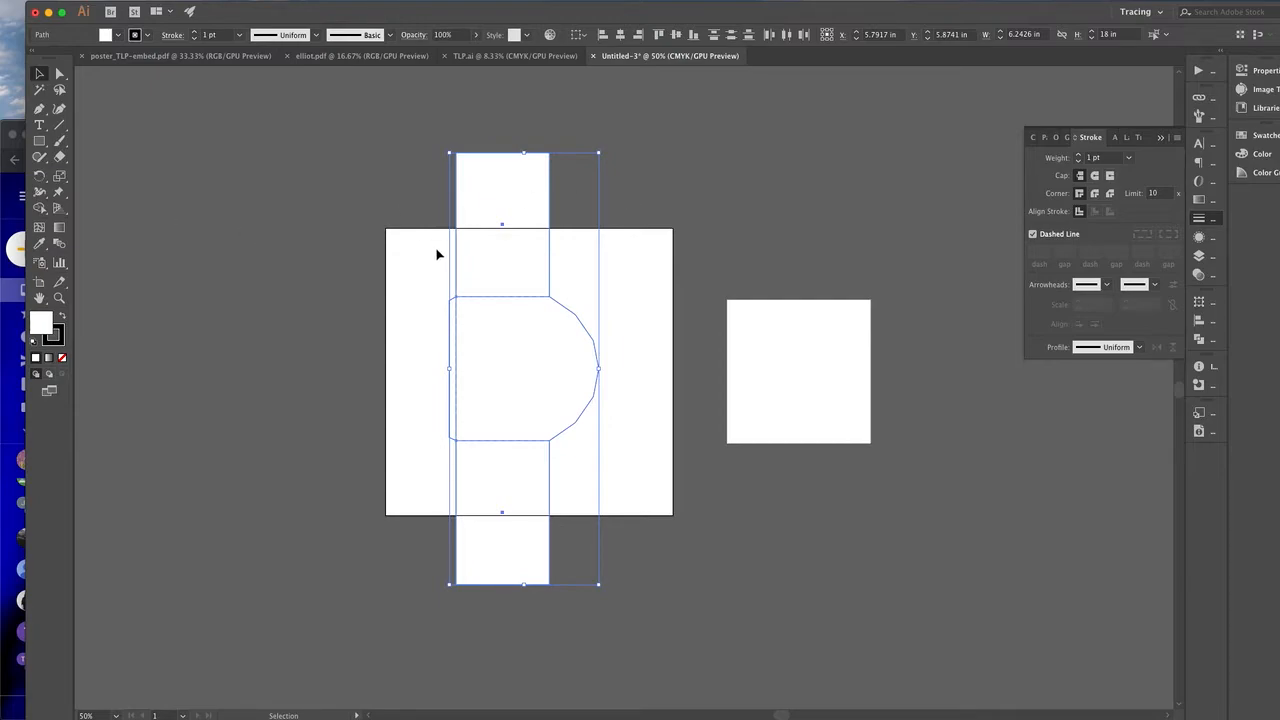
left_click_drag(514, 300, 461, 307)
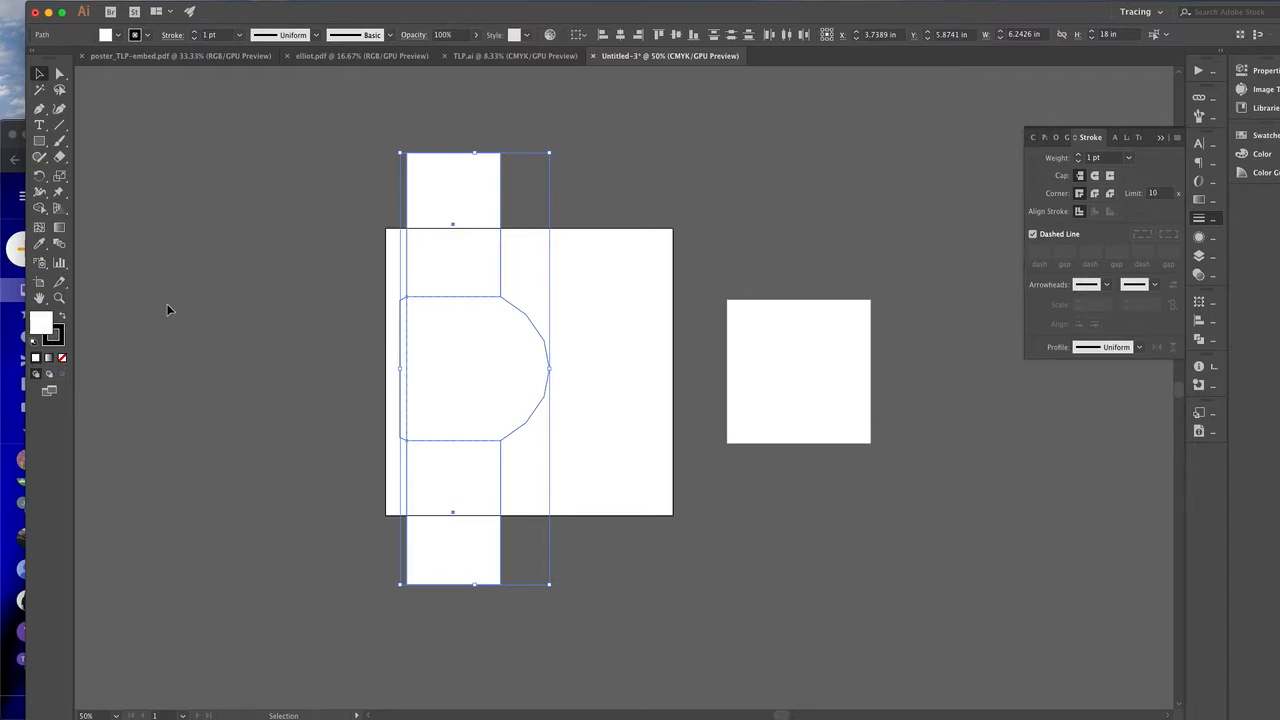
- Resize the artboard to 11 in wide by 17 in high
left_click(40, 283)
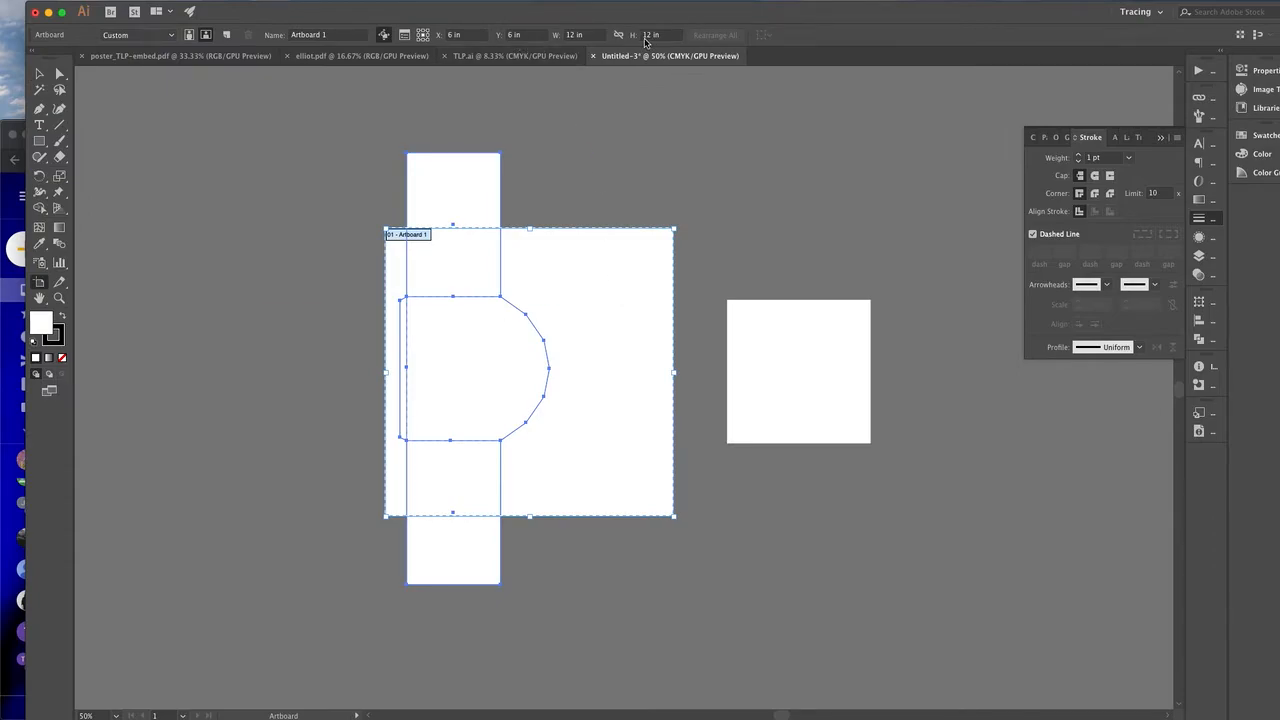
left_click_drag(576, 36, 562, 36)
type("11")
key("Tab")
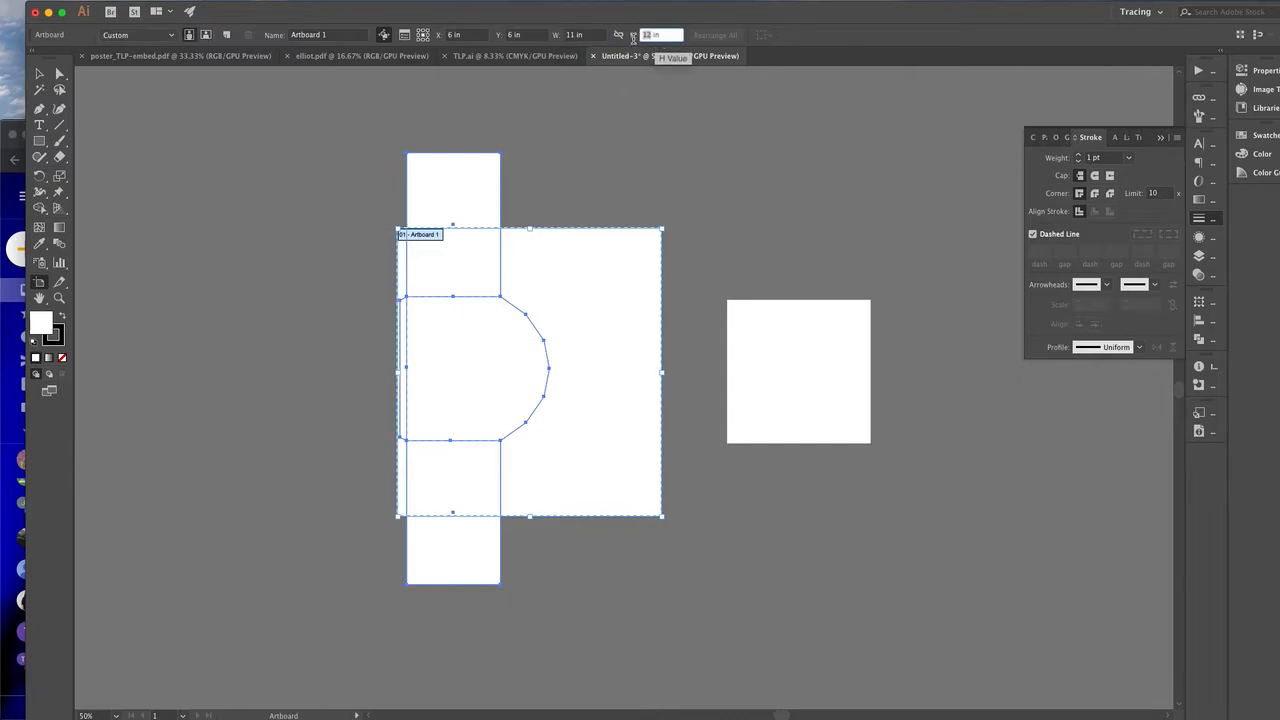
left_click(40, 74)
left_click(352, 151)
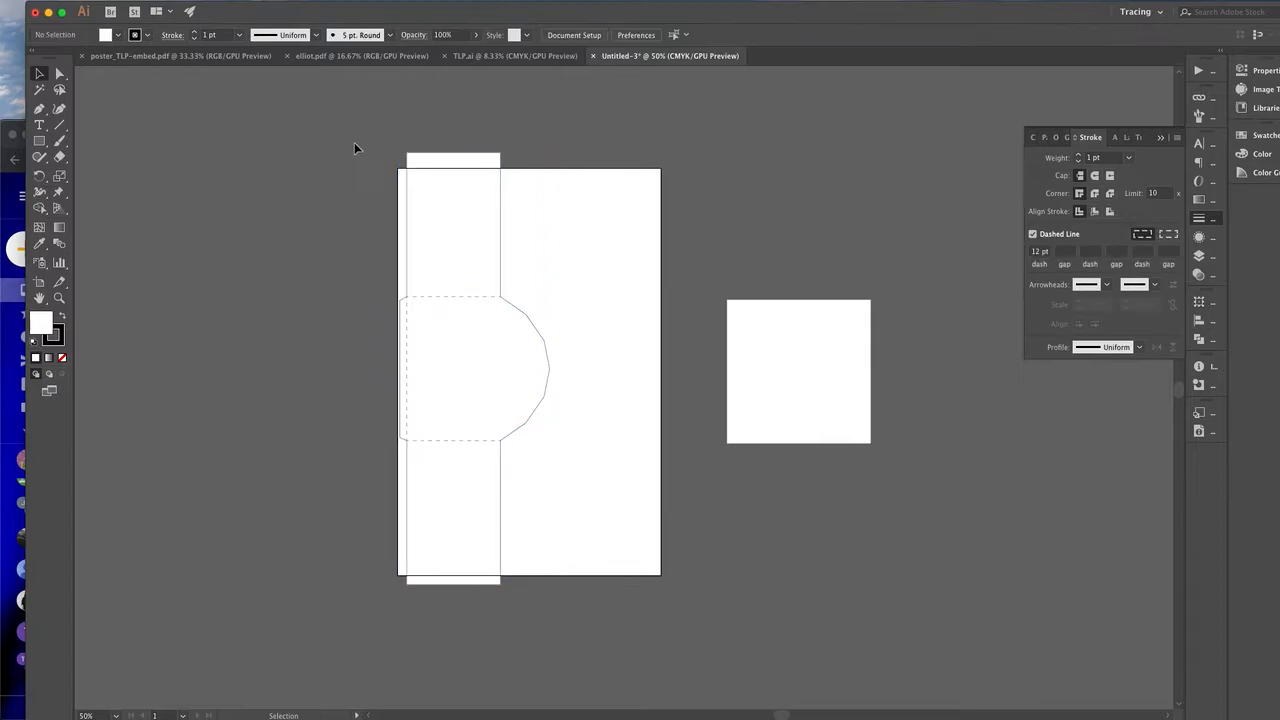
- Move the template just inside the artboard's top-left corner and extend the artboard's bottom edge to about 18.8 in total height
left_click(511, 435)
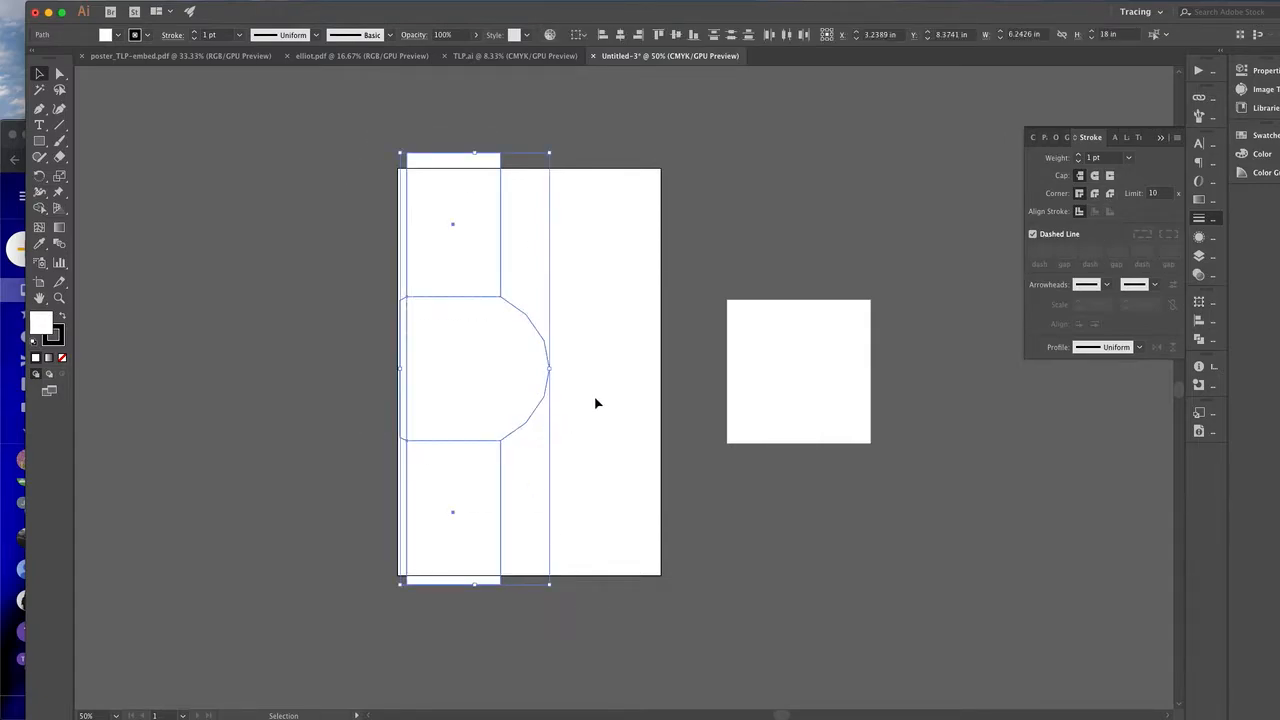
mouse_move(534, 330)
left_mouse_down()
mouse_move(560, 346)
mouse_move(540, 351)
left_mouse_up()
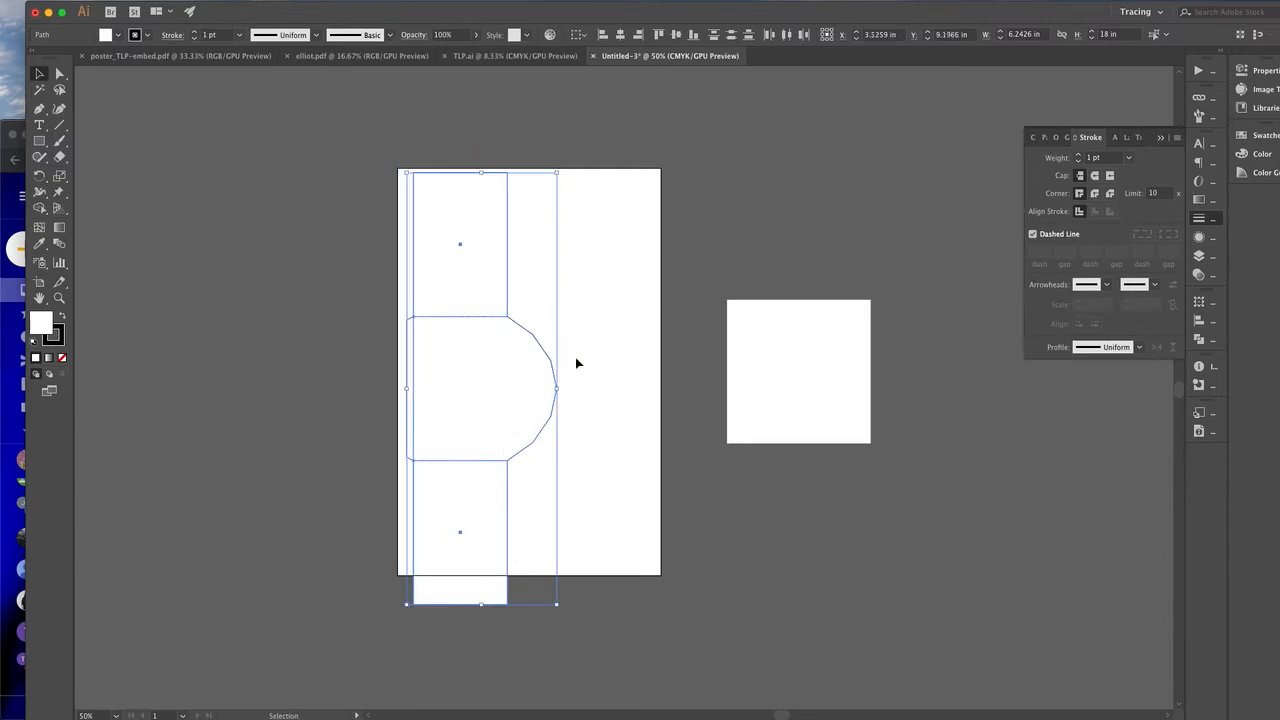
left_click(40, 282)
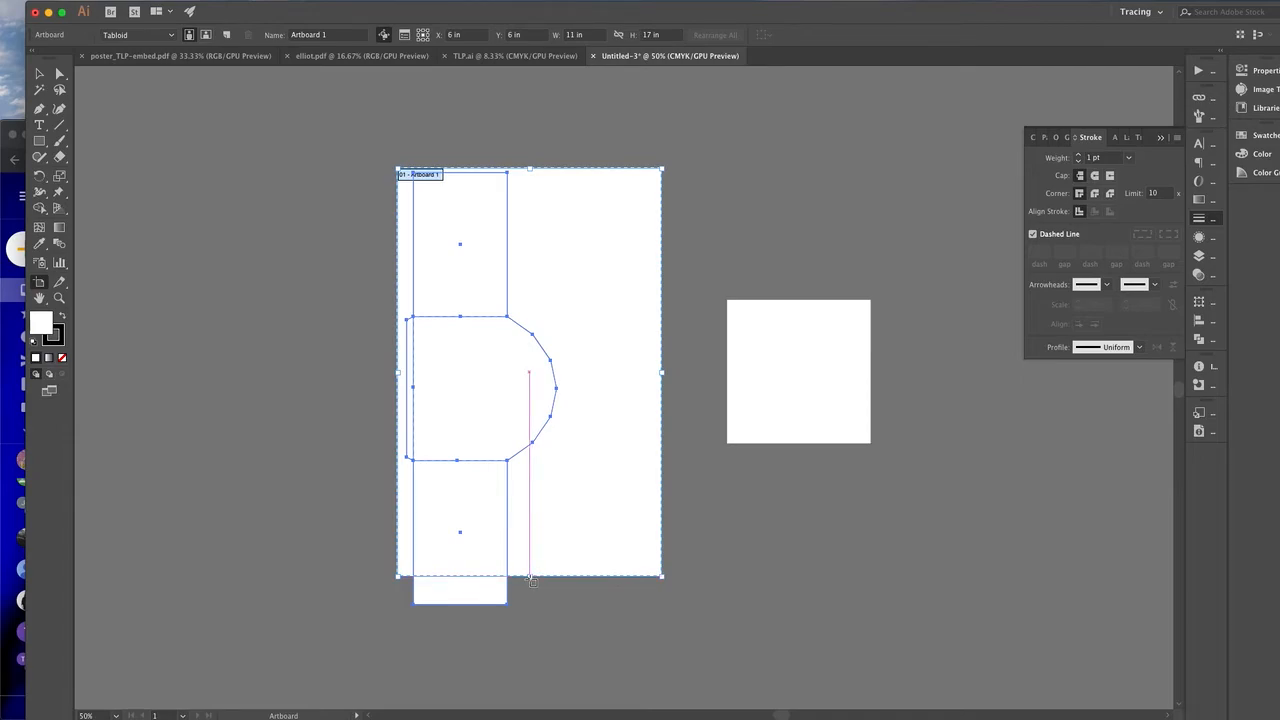
left_click_drag(531, 578, 531, 622)
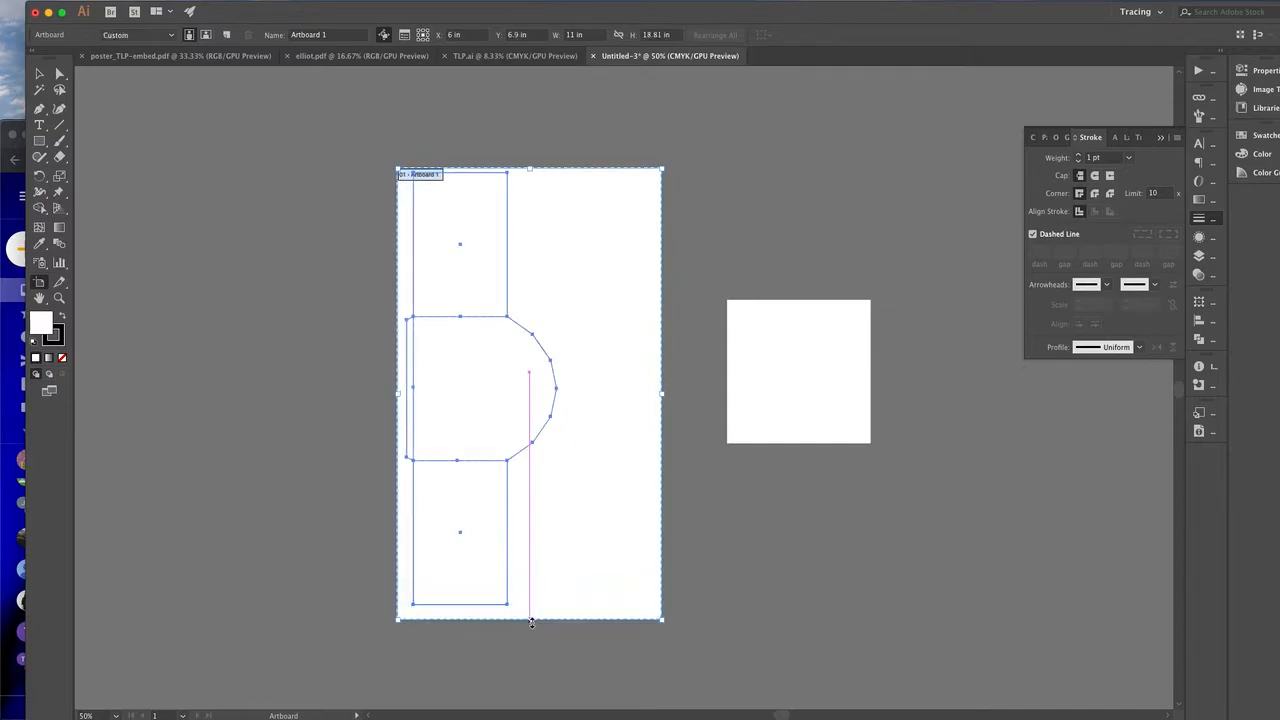
left_click(39, 73)
left_click(401, 170)
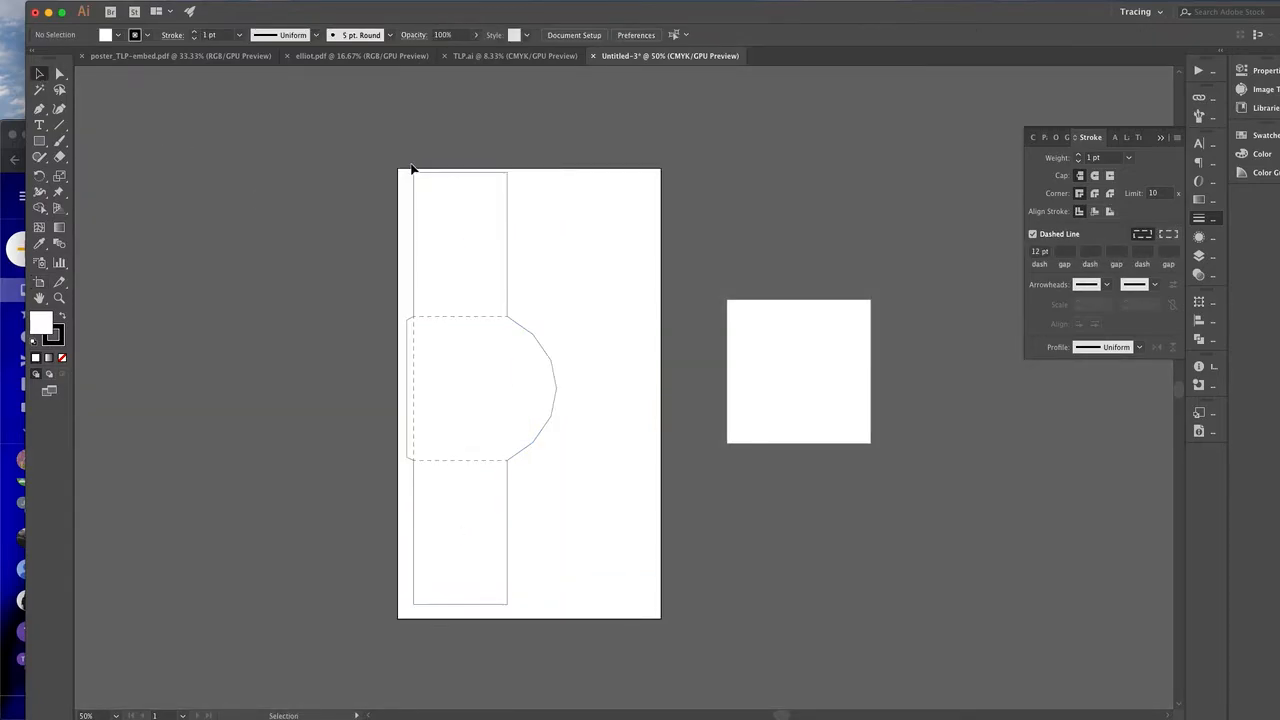
- Move the whole template slightly down so it sits vertically centred on the artboard
left_click(553, 378)
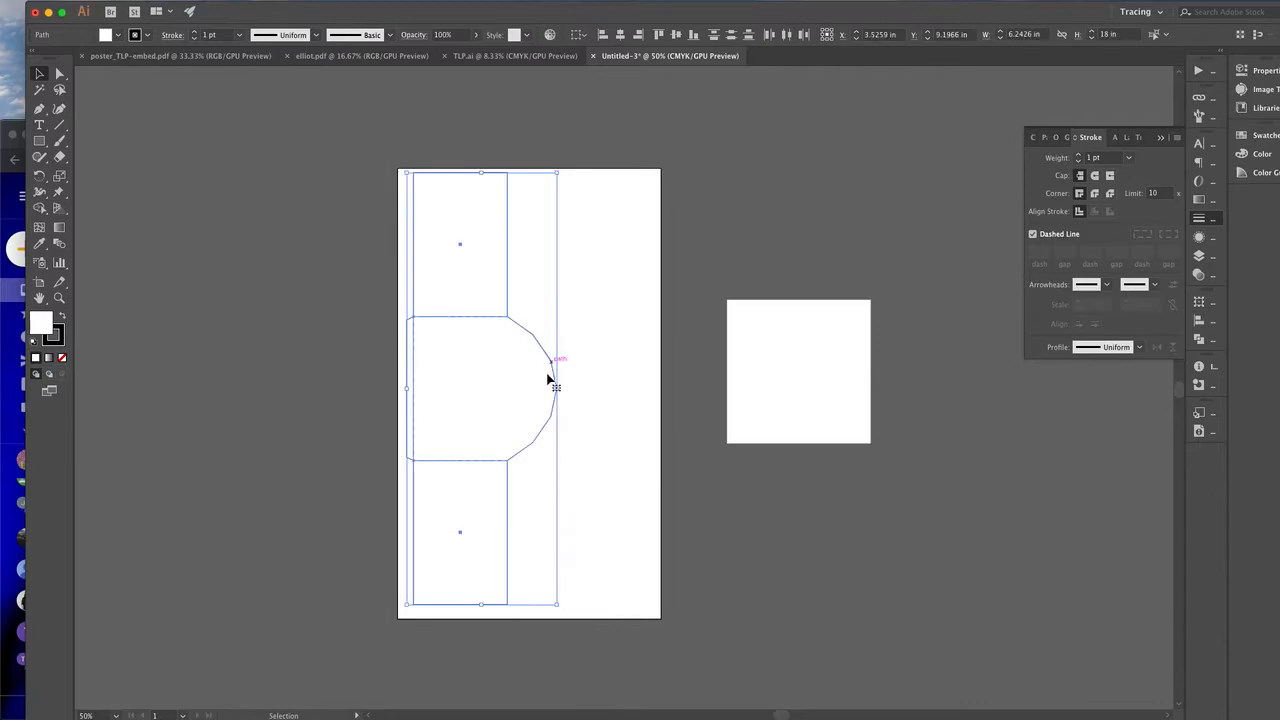
left_click_drag(540, 436, 537, 443)
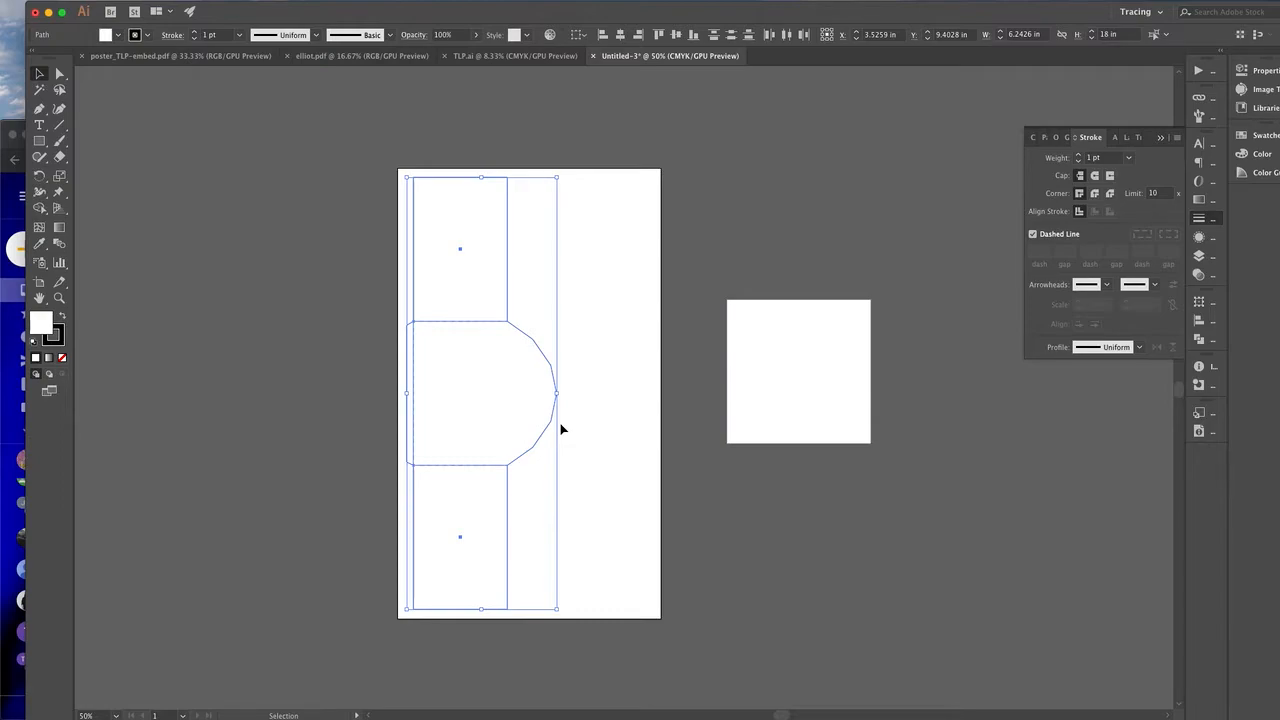
left_click(650, 352)
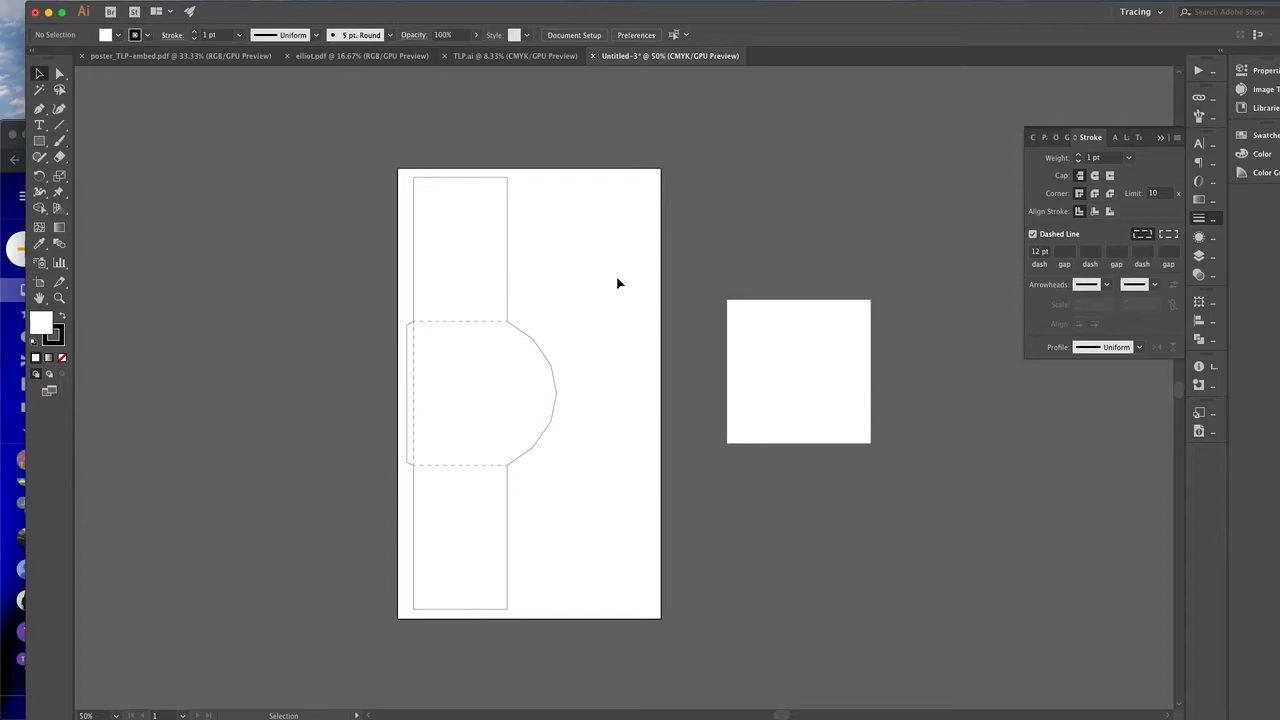
- Delete the spare white square lying beside the artboard
left_click(551, 356)
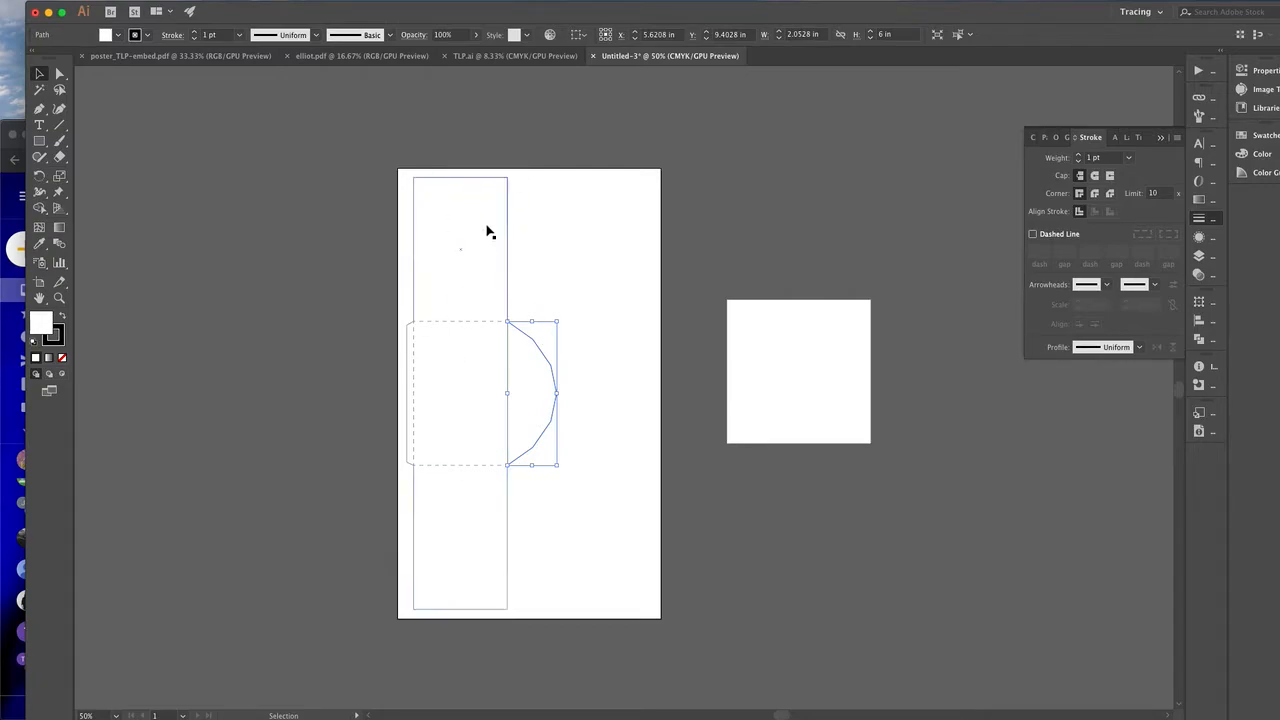
left_click(584, 270)
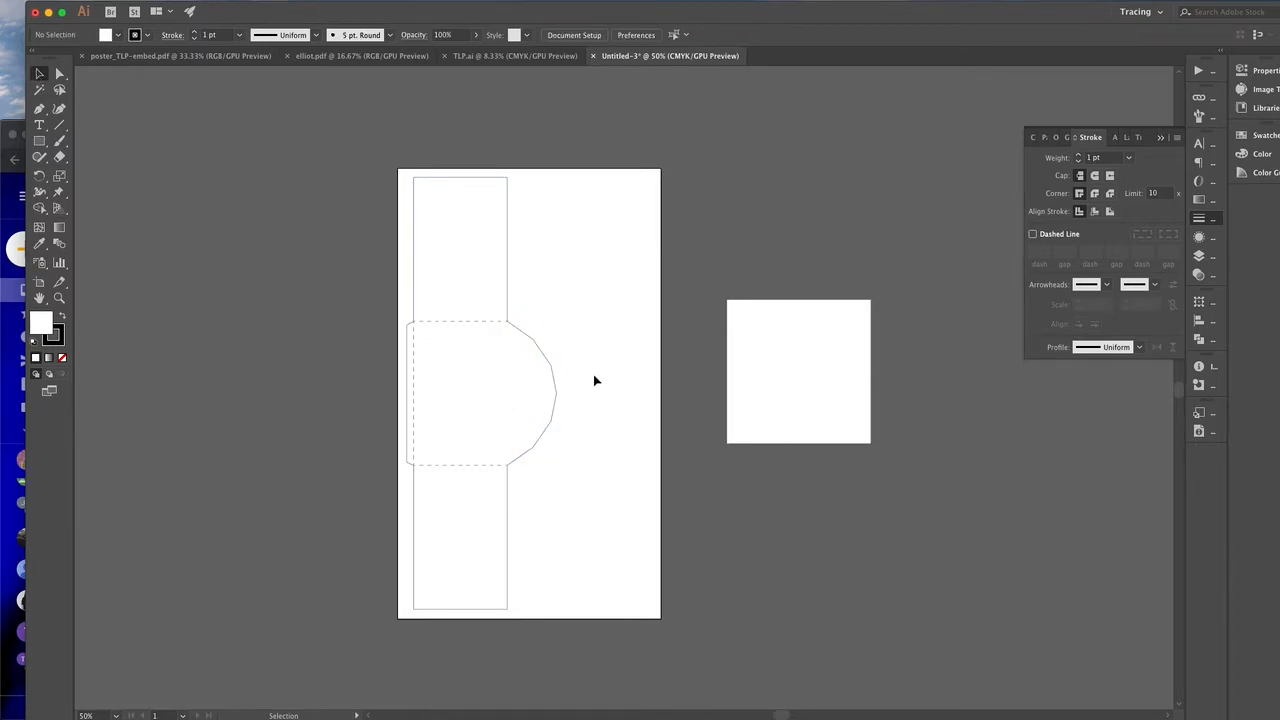
left_click(732, 333)
key("Delete")
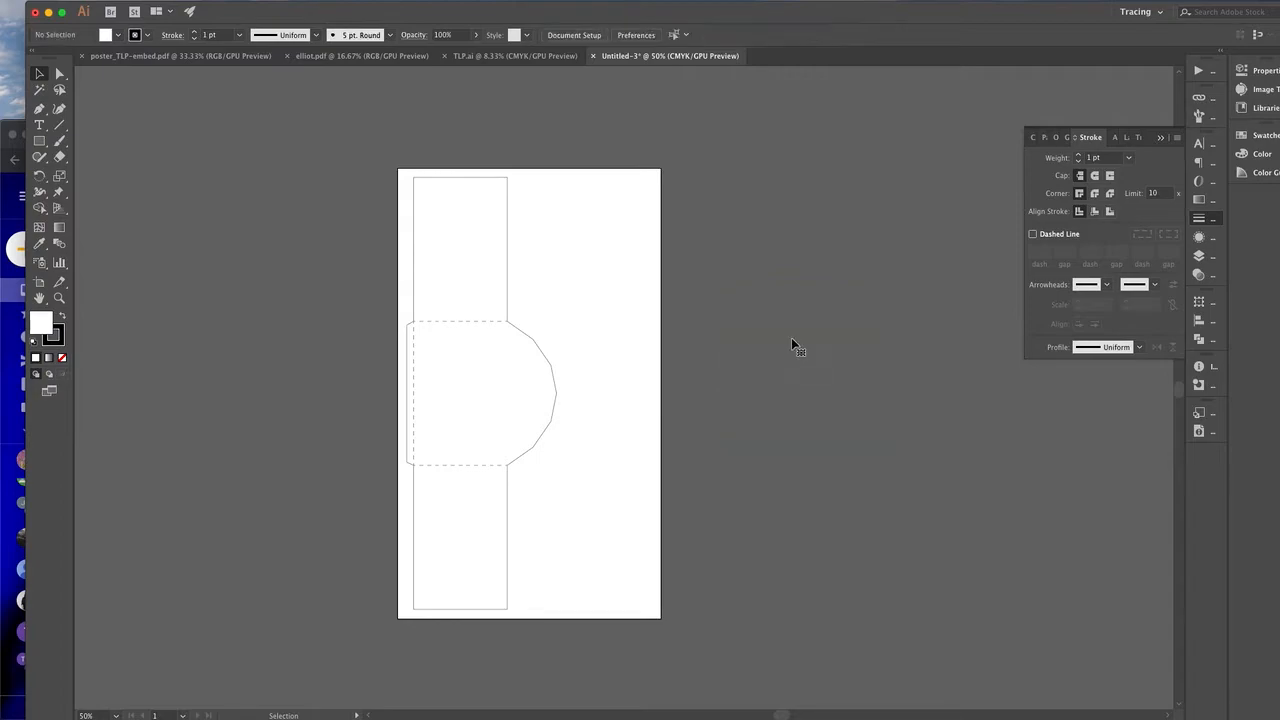
- Add a second artboard of 11 by 18.81 in beside the template's artboard
left_click(40, 282)
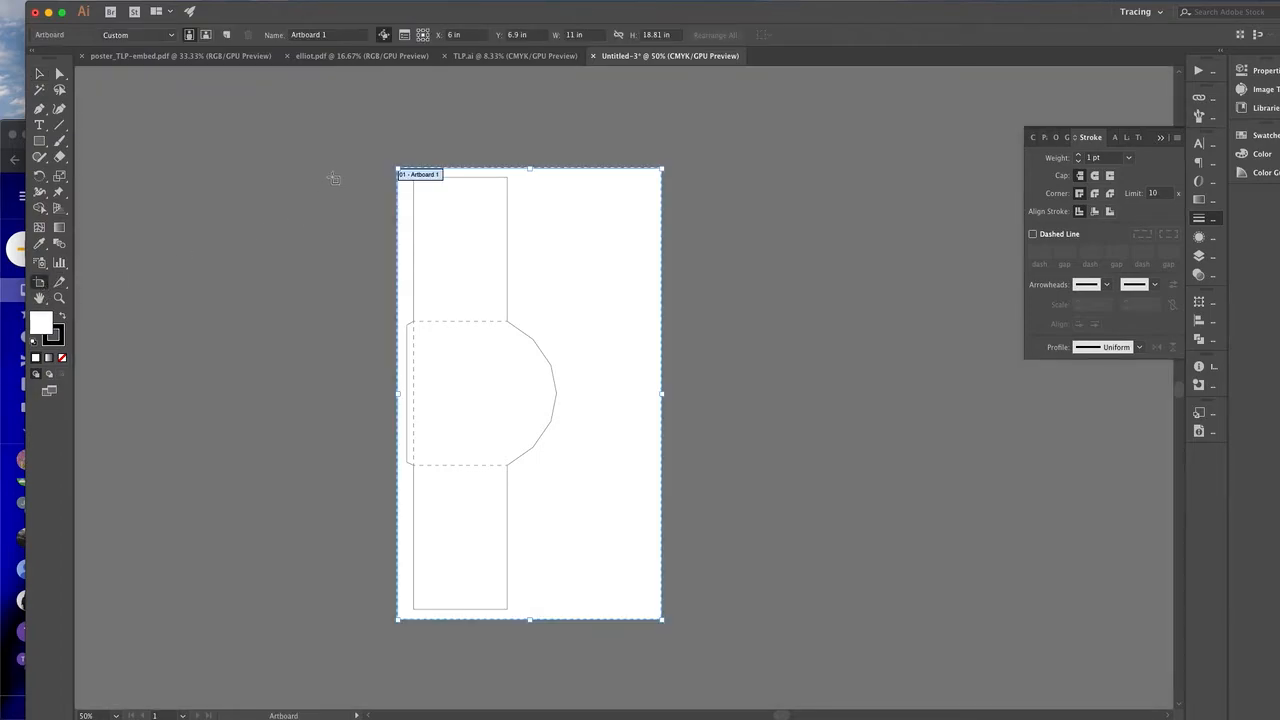
left_click(226, 34)
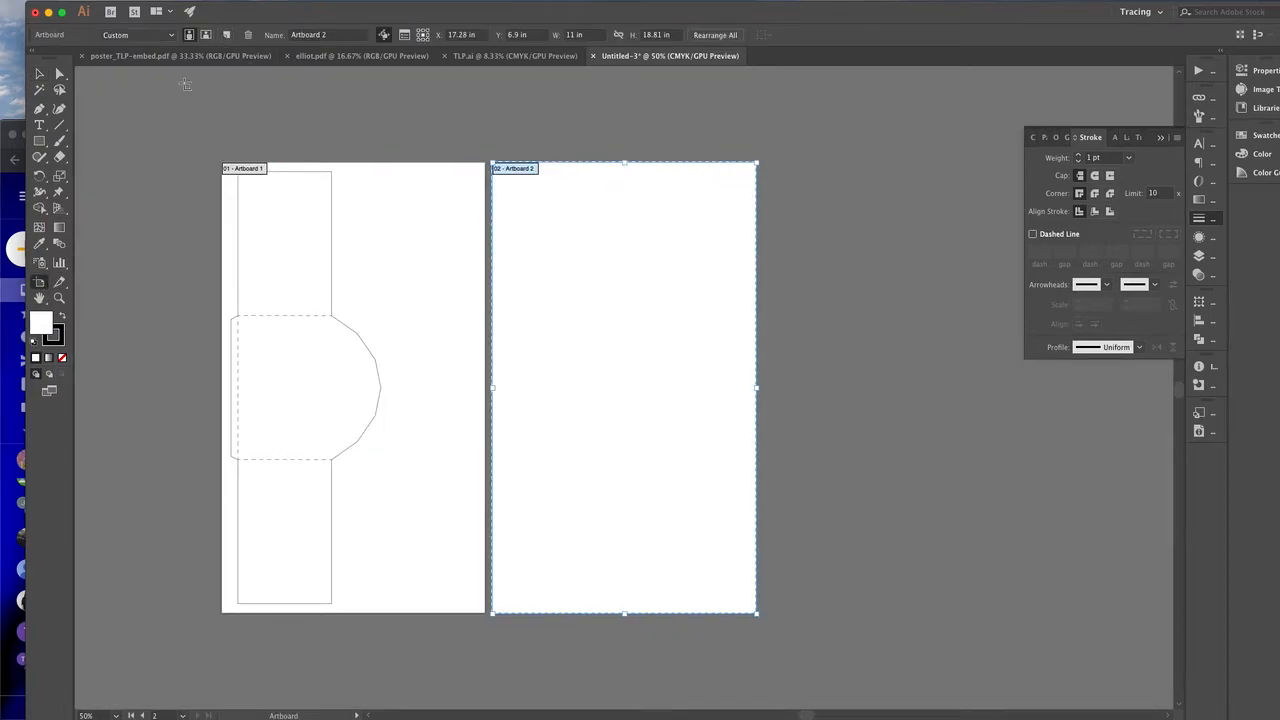
left_click(44, 75)
scroll(363, 123, "left", 2)
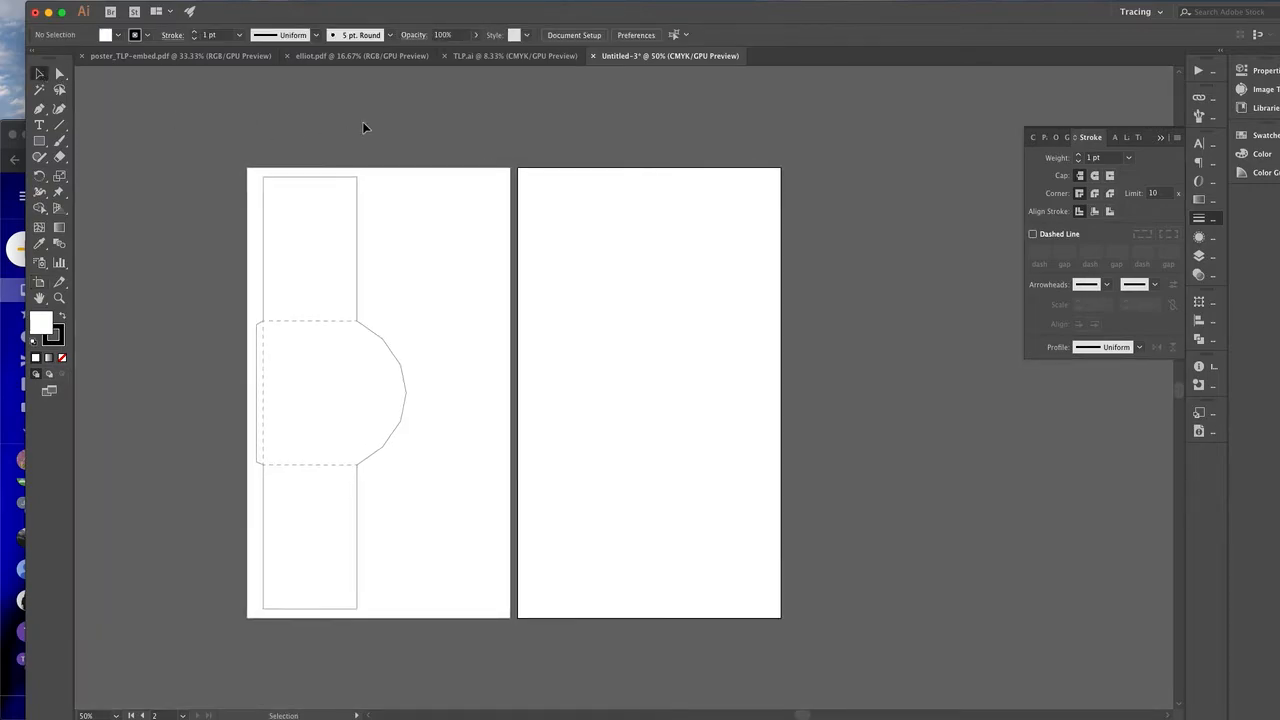
- Copy the faceted arch with its dashed fold lines and side tab onto the second artboard and place it near that artboard's left edge
left_click_drag(453, 459, 369, 322)
left_click(329, 327, "shift")
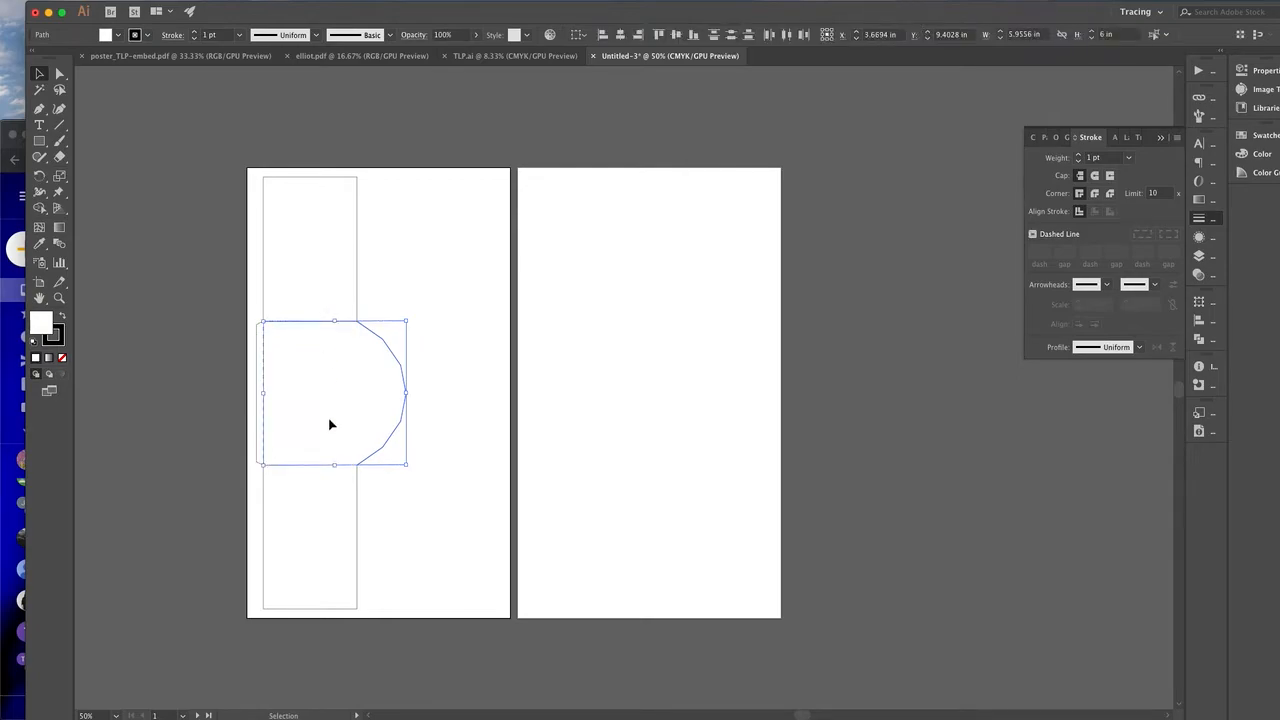
left_click_drag(451, 397, 254, 372)
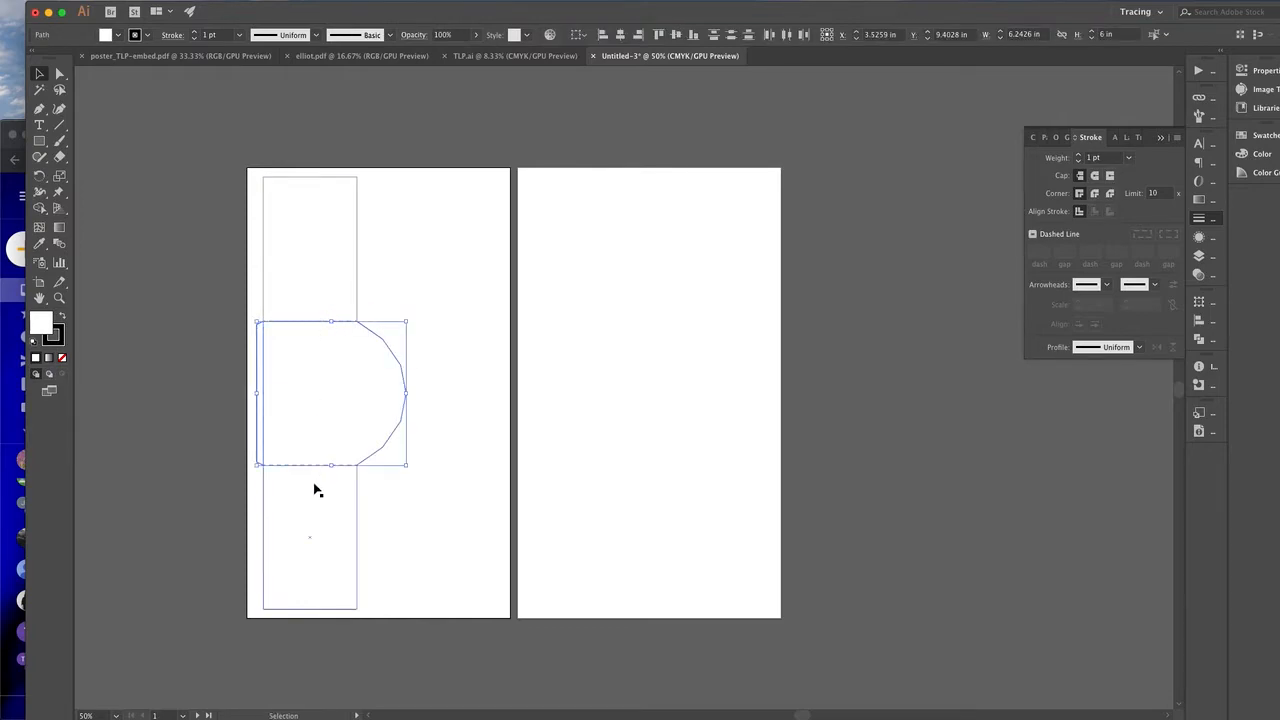
key("a")
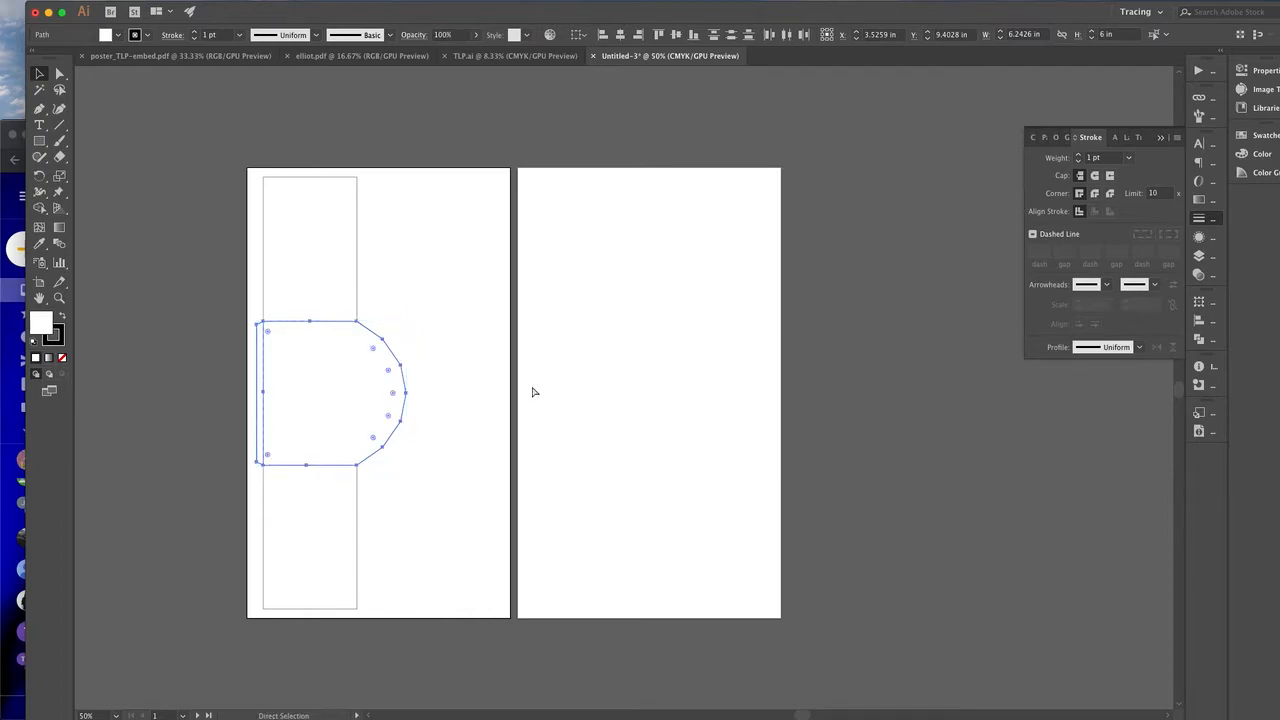
key("super+x")
key("super+v")
key("v")
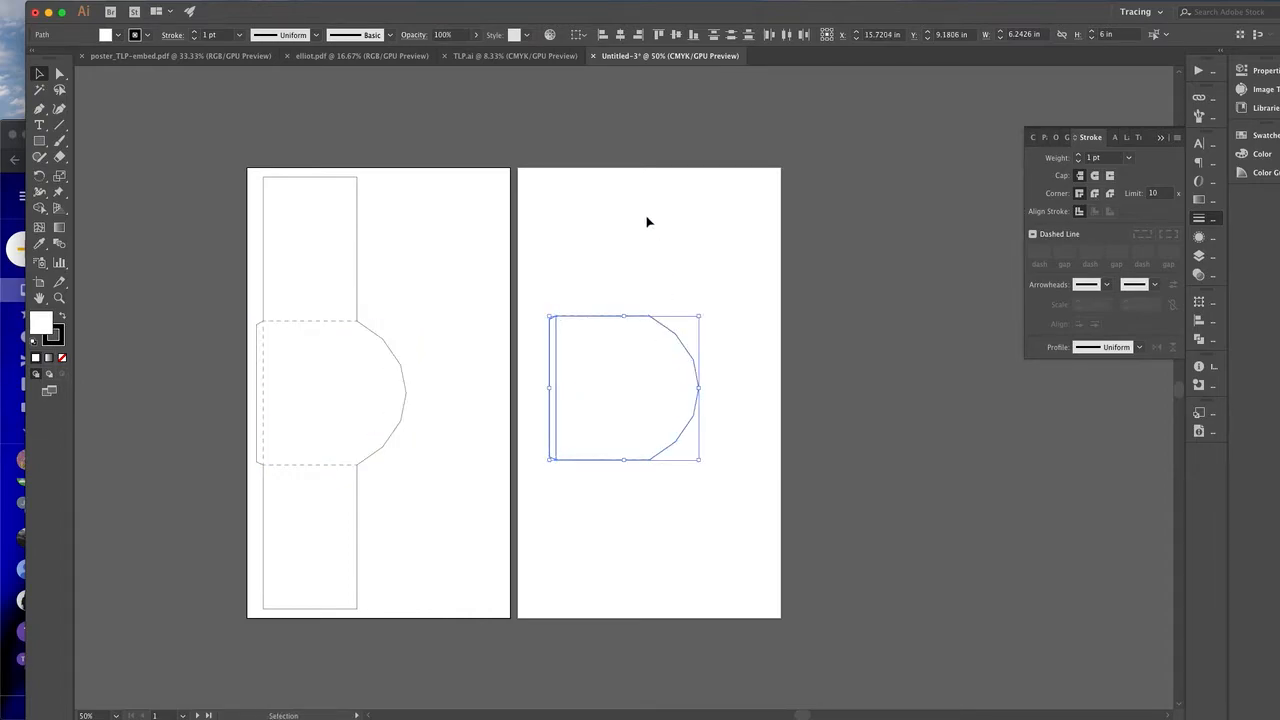
left_click_drag(674, 337, 660, 355)
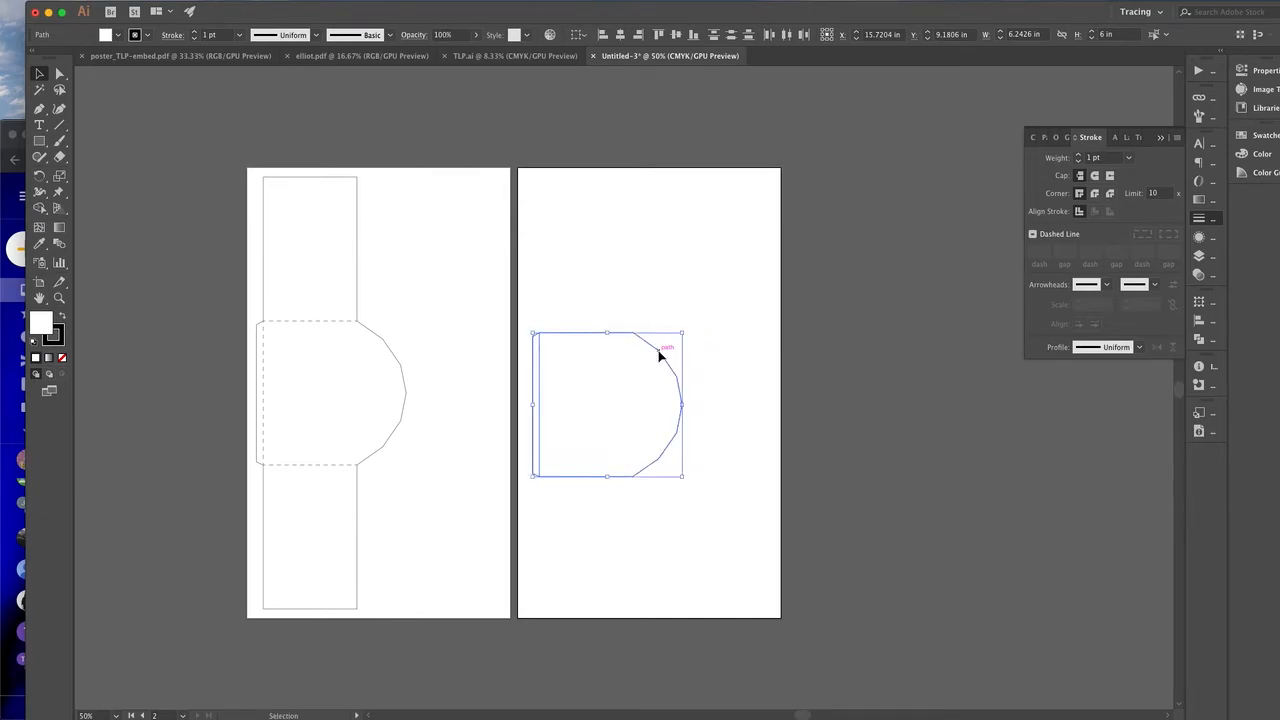
left_click(642, 281)
key("super+equal")
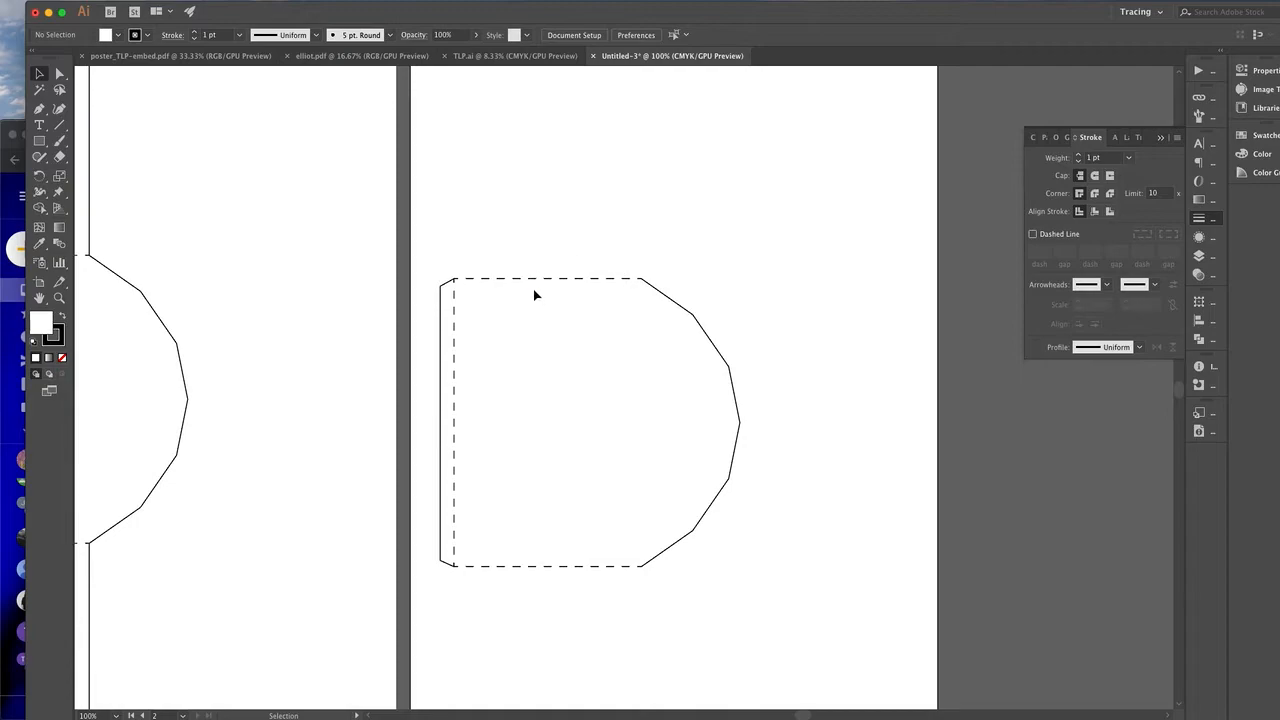
left_click(39, 108)
left_click(59, 73)
key("super+equal")
scroll(490, 258, "up", 3)
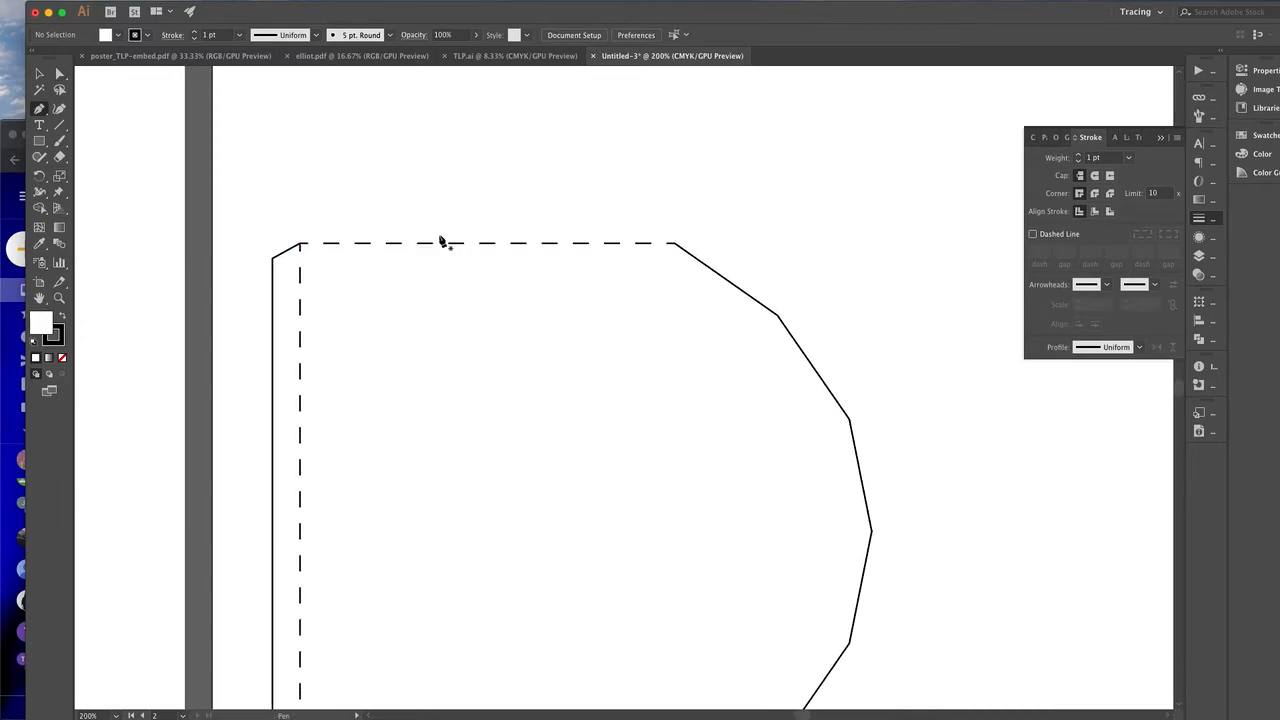
left_click(300, 245)
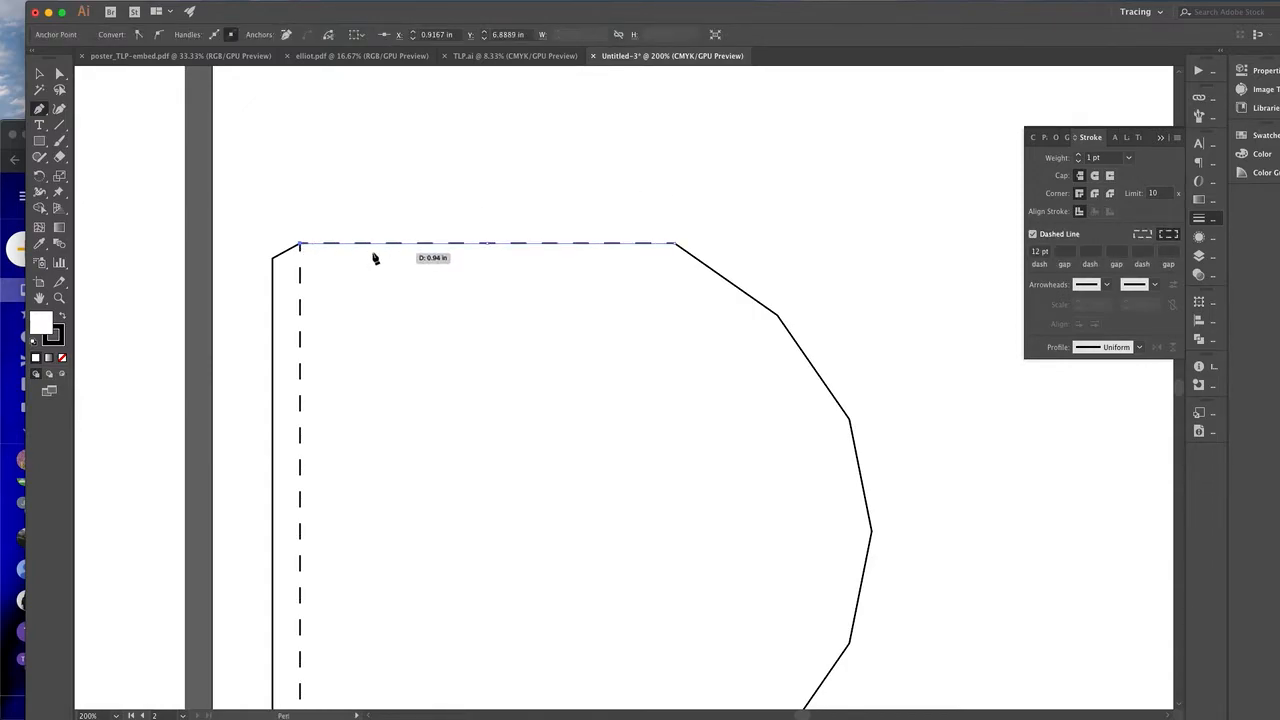
left_click(323, 205)
left_click(670, 208)
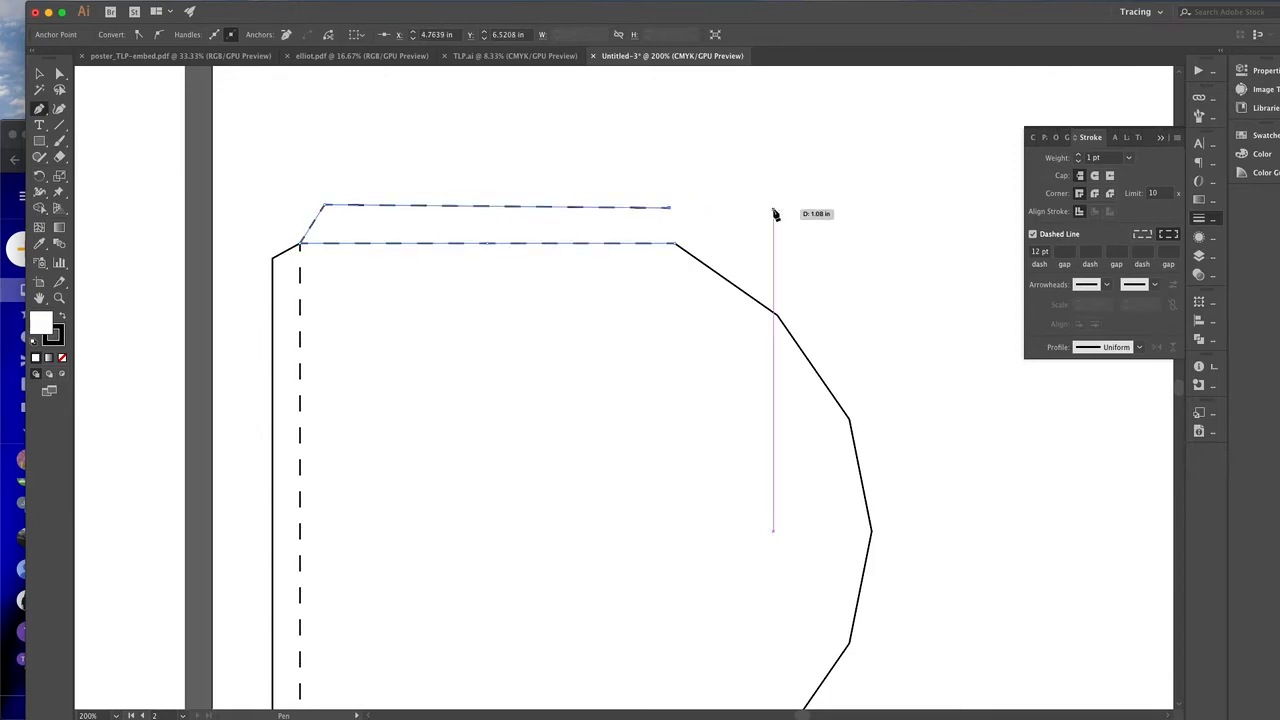
key("ctrl+z")
key("ctrl+z")
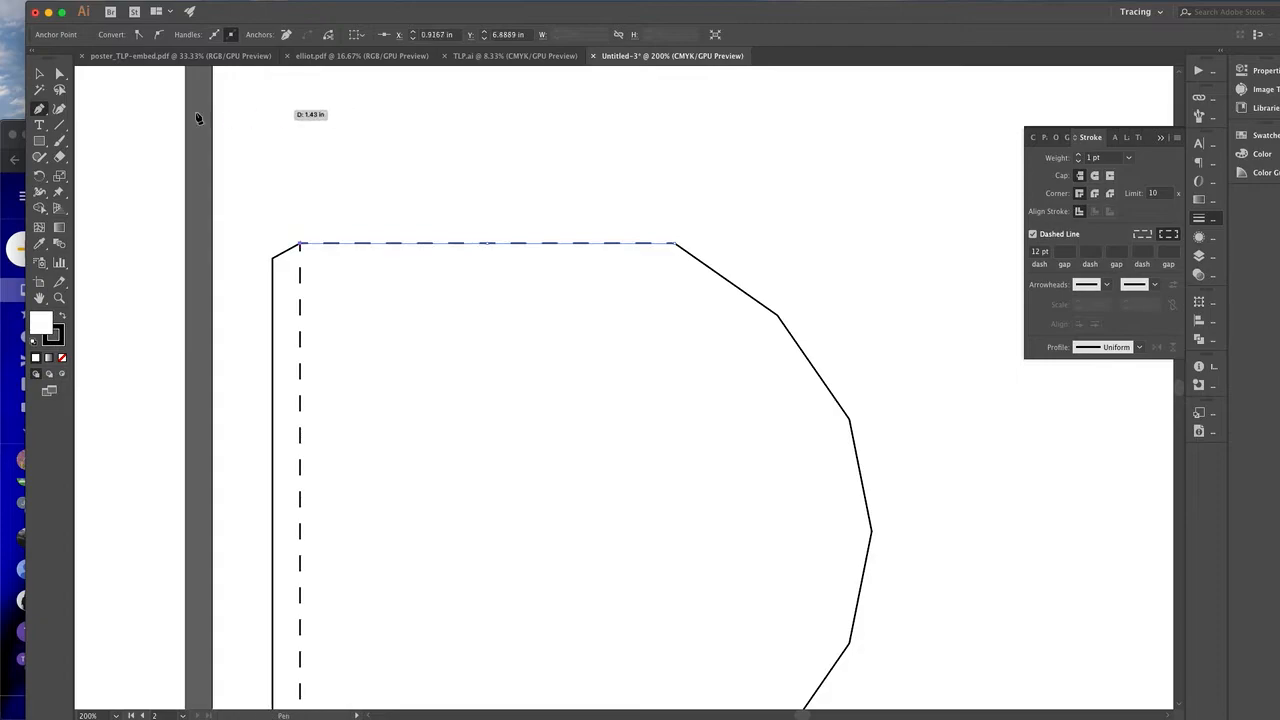
left_click(41, 74)
left_click(499, 148)
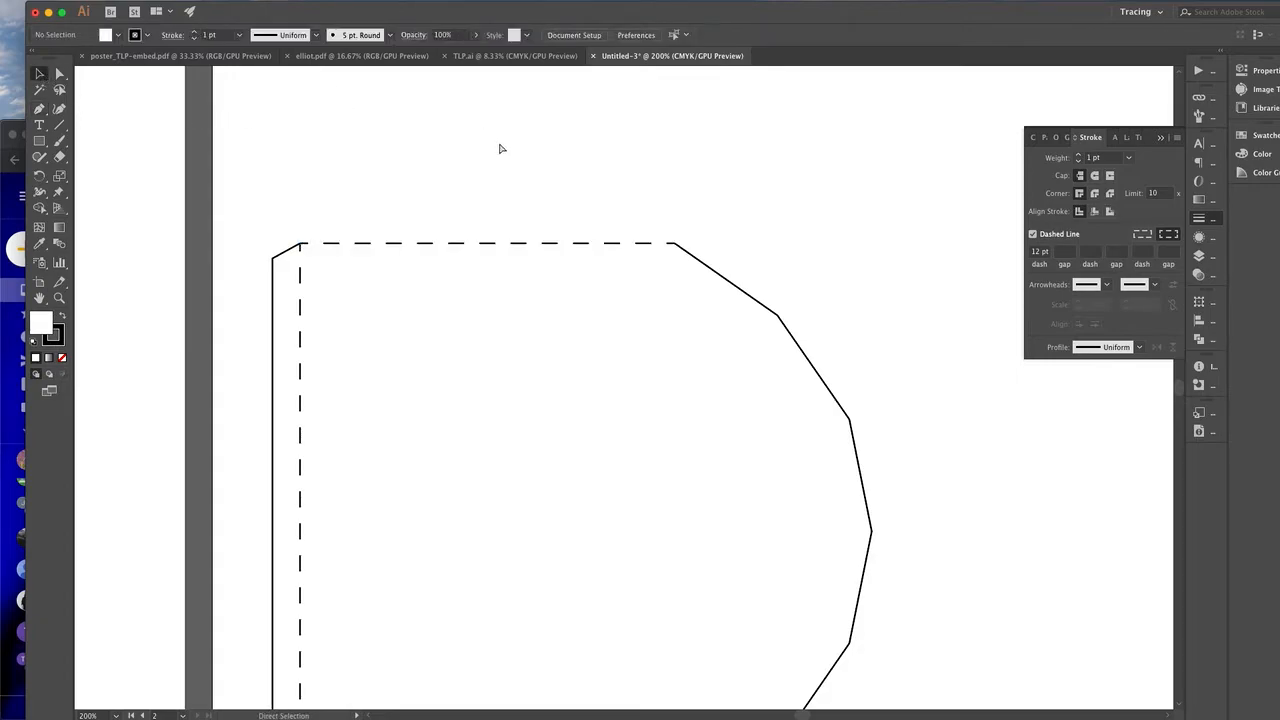
- Lock the dashed fold lines of the arch copy on the second artboard
key("super+minus")
scroll(499, 148, "down", 2)
left_click_drag(446, 174, 500, 677)
left_click(581, 676)
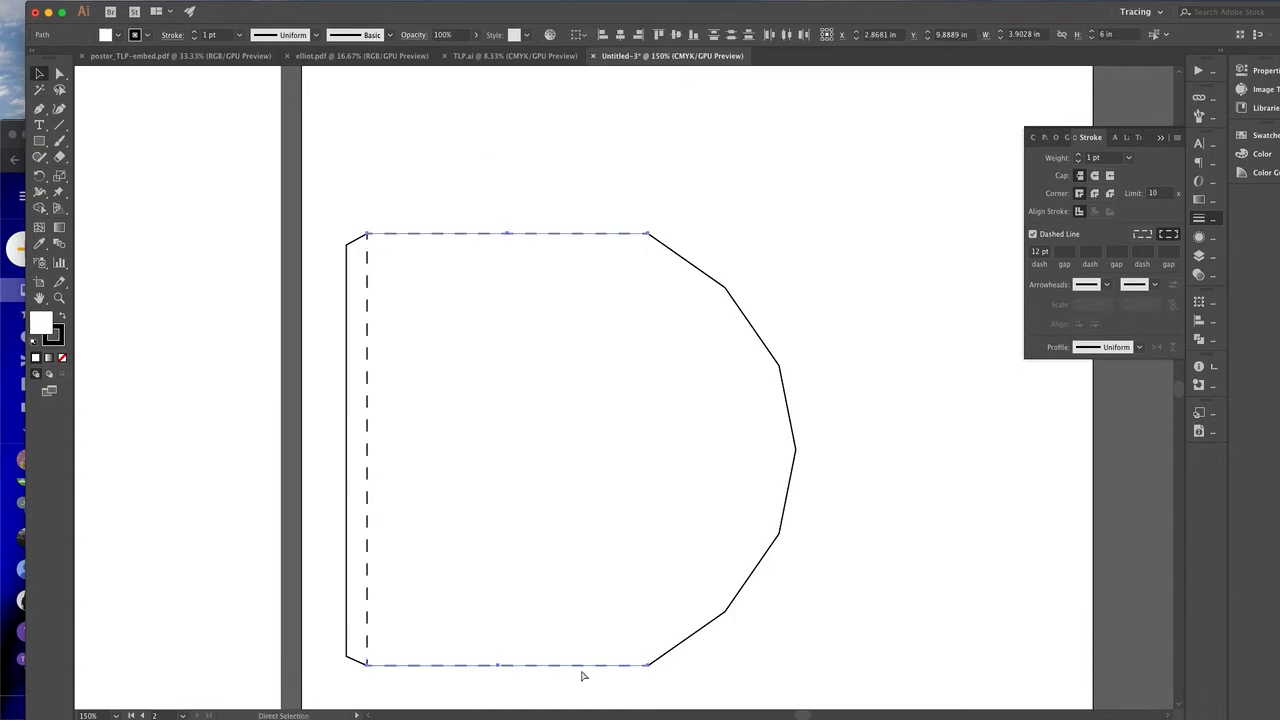
left_click(181, 8)
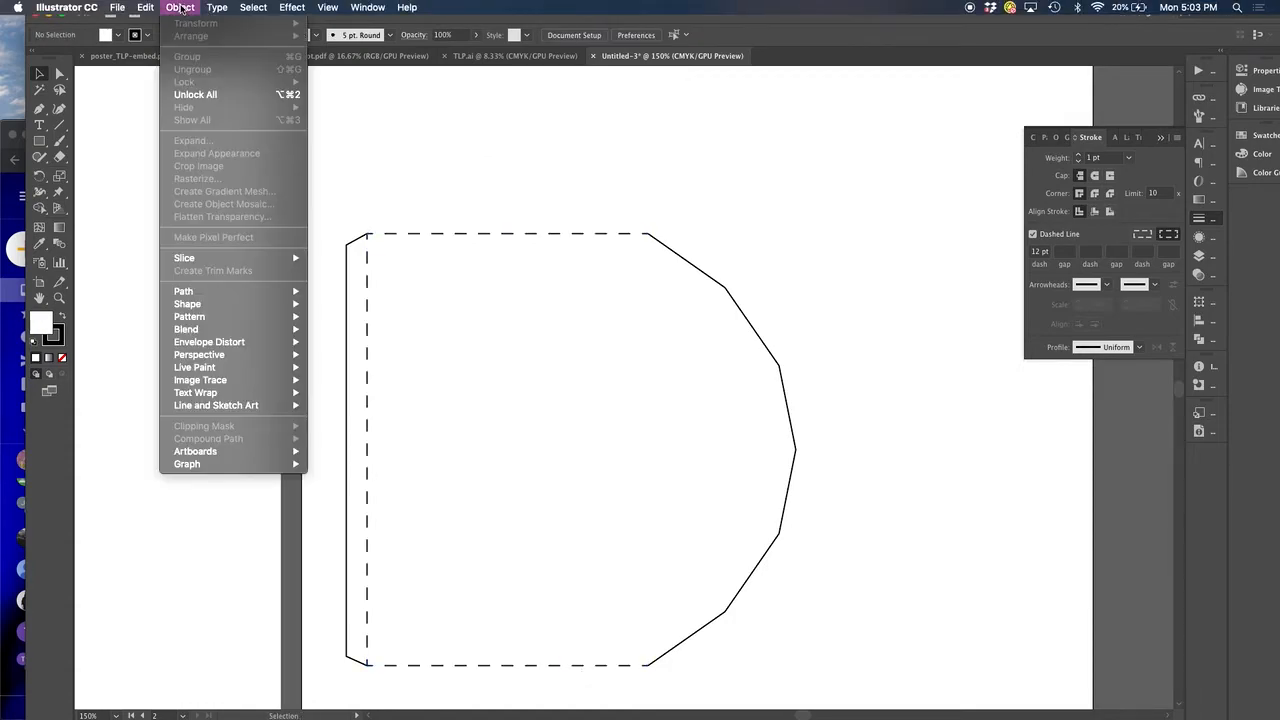
left_click(397, 114)
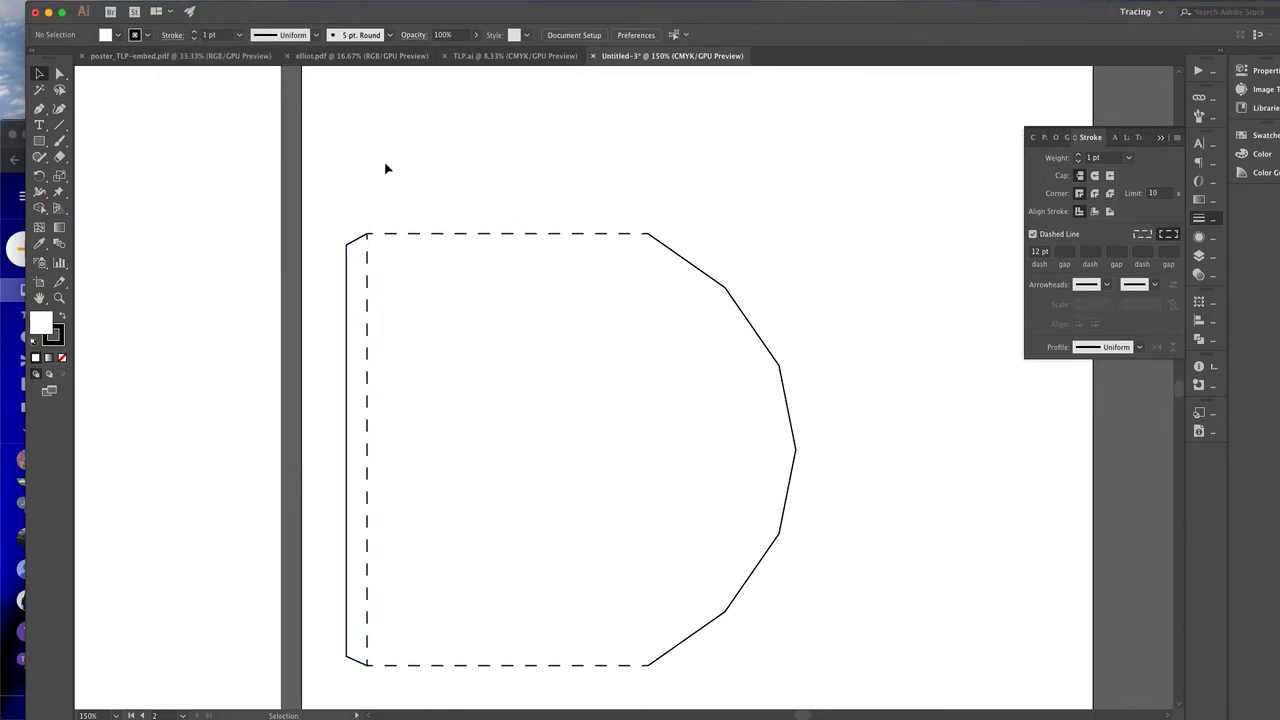
- Draw a tapered tab about 0.38 in deep above the upper fold line with the Pen tool, joining the side tab to the arch
left_click(39, 108)
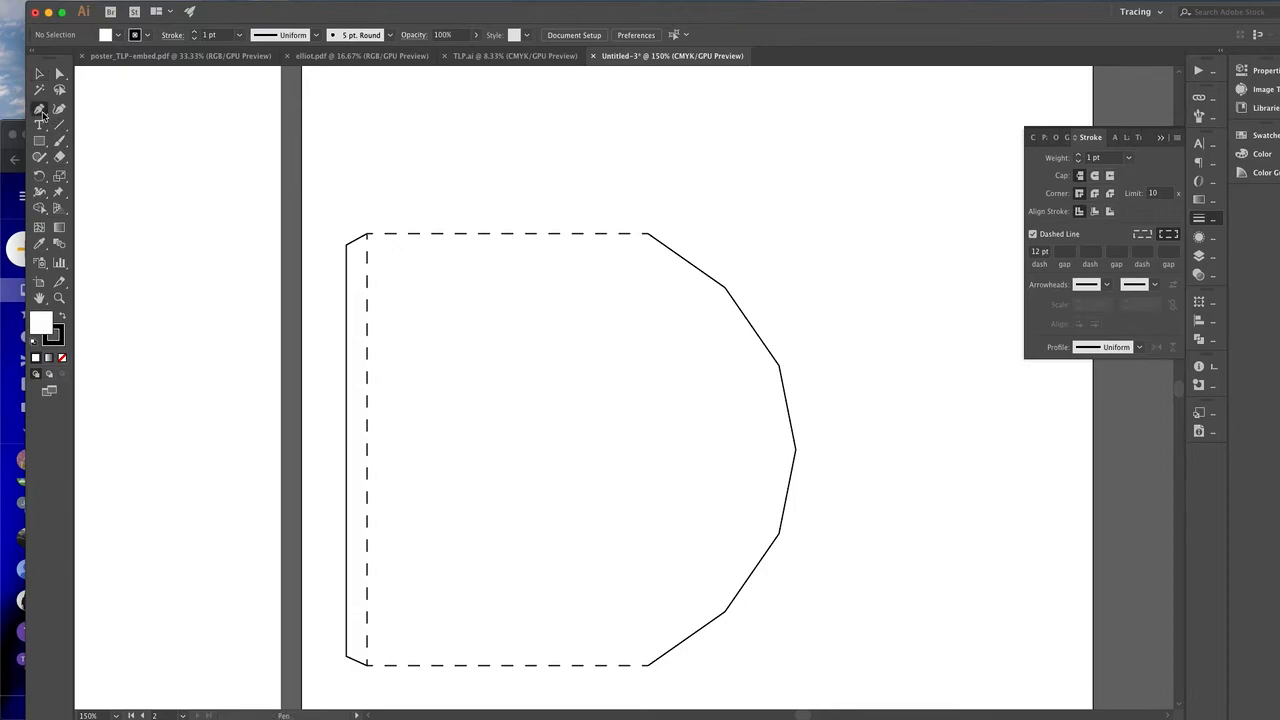
left_click(369, 236)
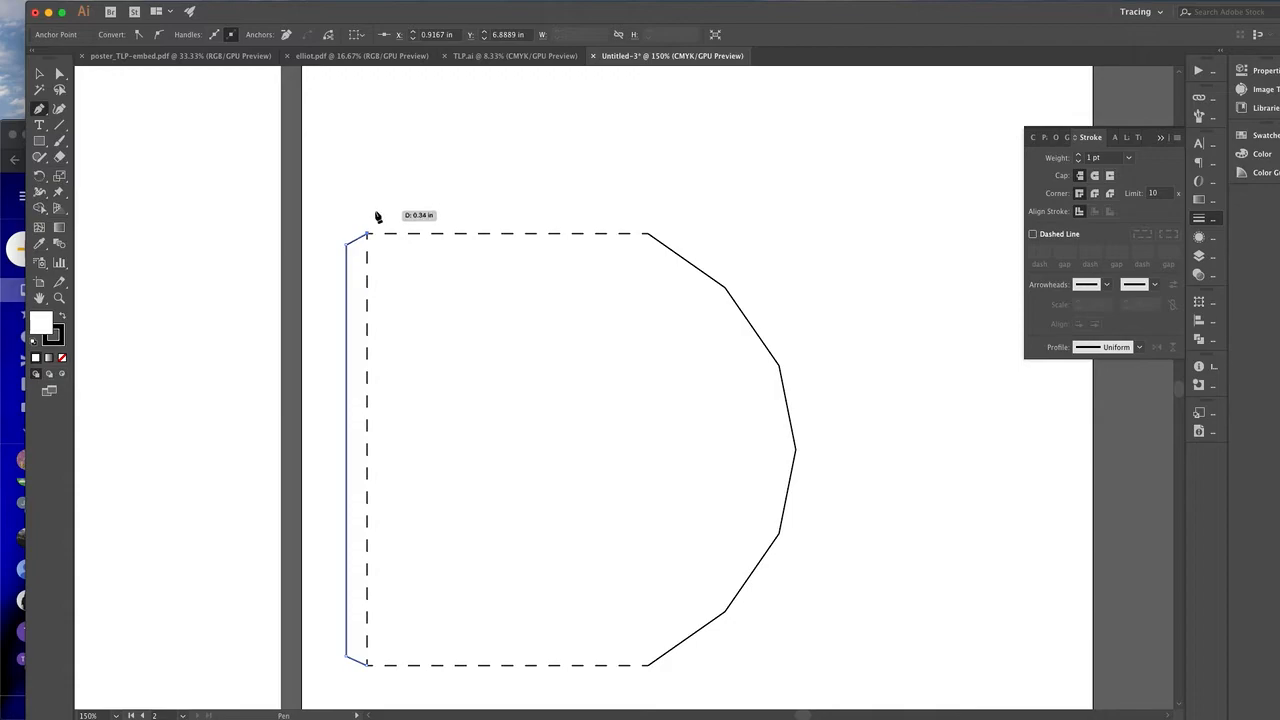
left_click(375, 206)
left_click(636, 206)
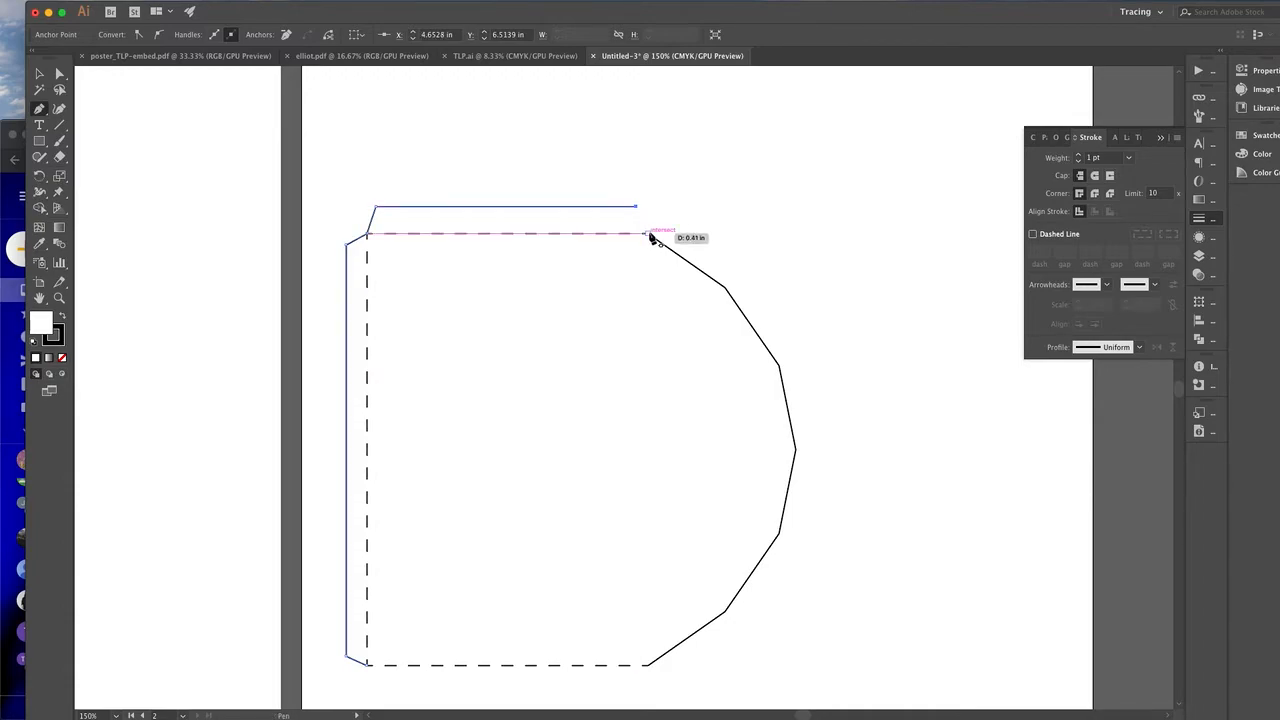
left_click(650, 234)
- Draw a matching tapered tab about 0.29 in deep below the lower fold line, closing the outline at the arch's lower end
scroll(686, 289, "down", 5)
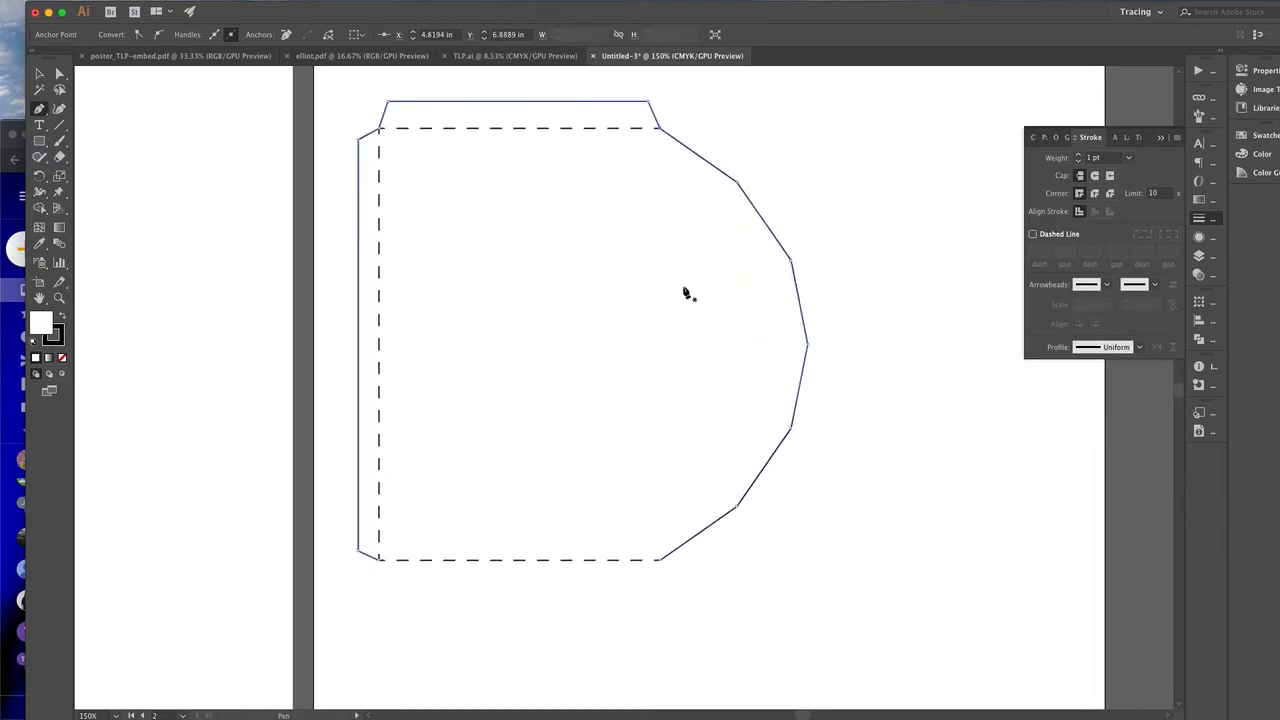
scroll(650, 228, "up", 2)
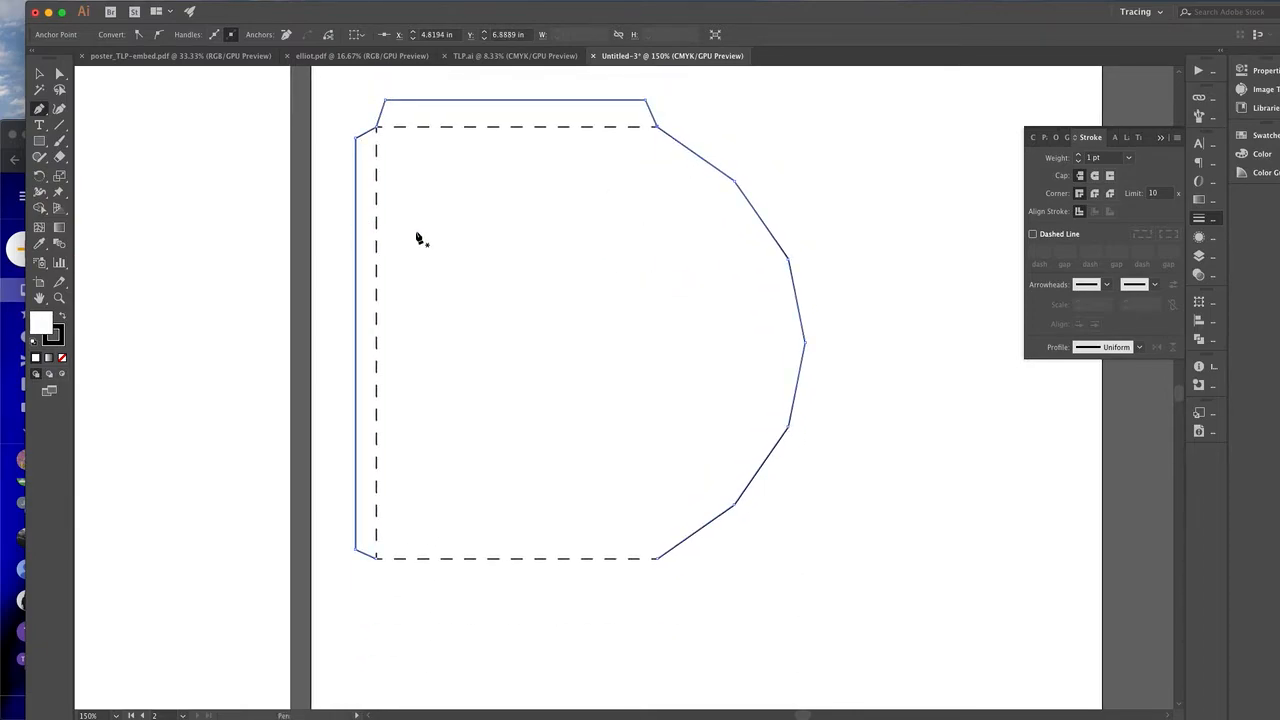
left_click(377, 560)
left_click(397, 578)
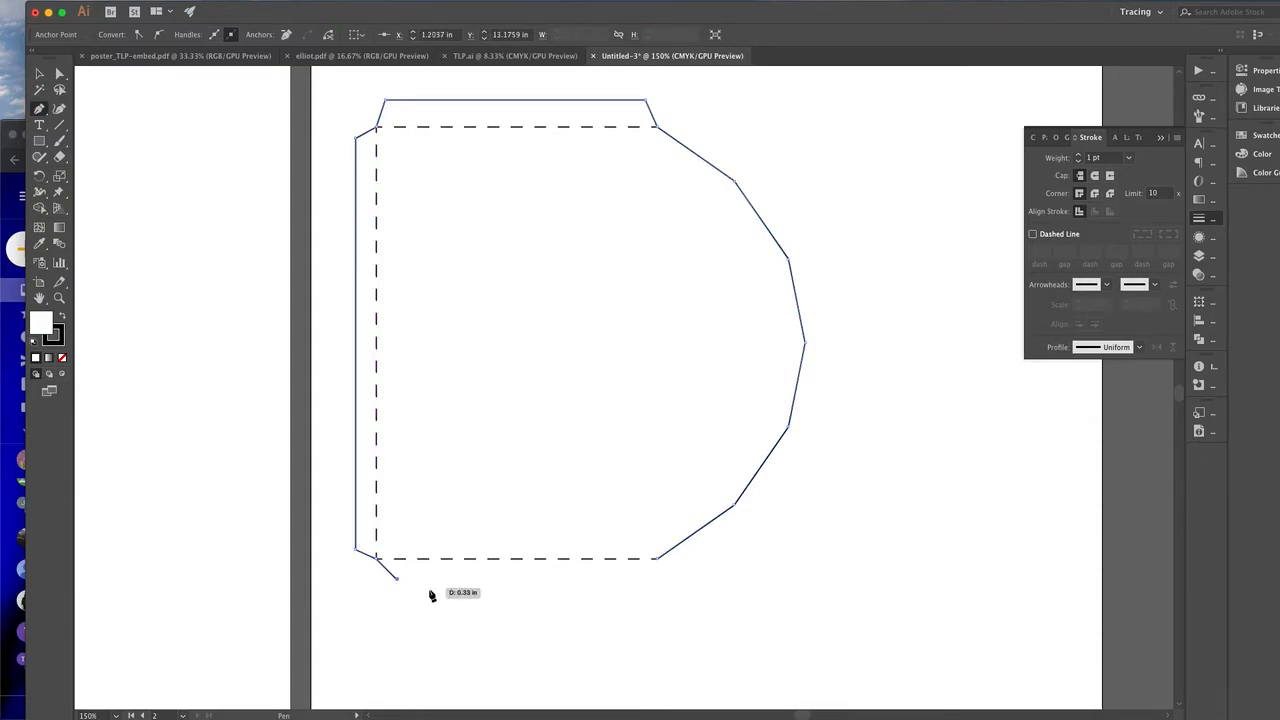
left_click(641, 579)
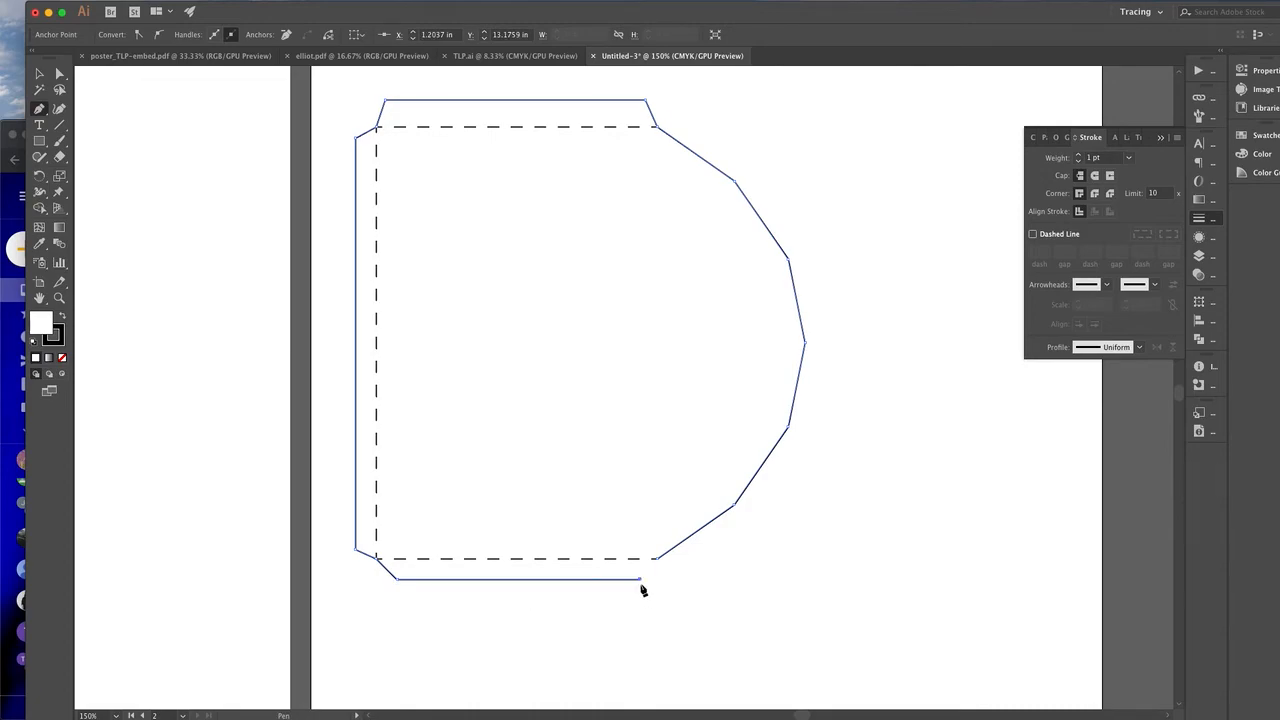
left_click(656, 559)
left_click(39, 74)
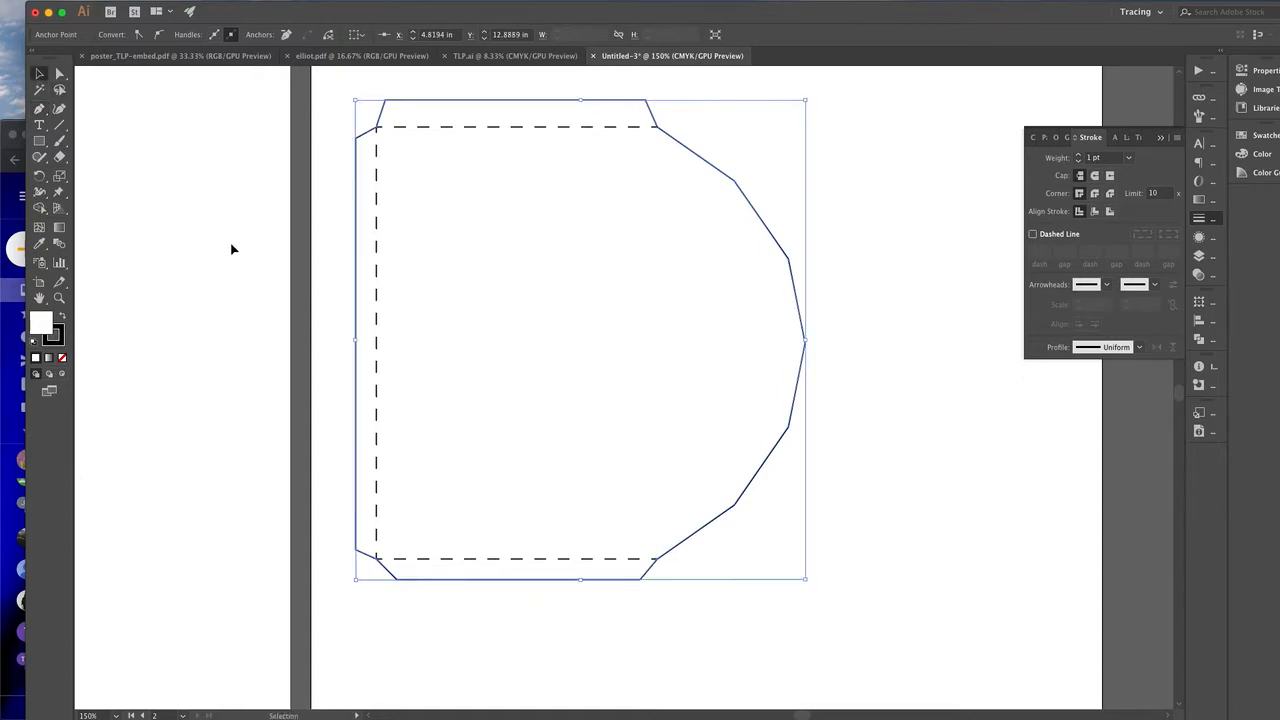
- Move the tabbed arch outline straight down towards the second artboard's bottom edge, leaving the dashed fold lines in place
key("super+minus")
key("super+minus")
key("super+minus")
key("v")
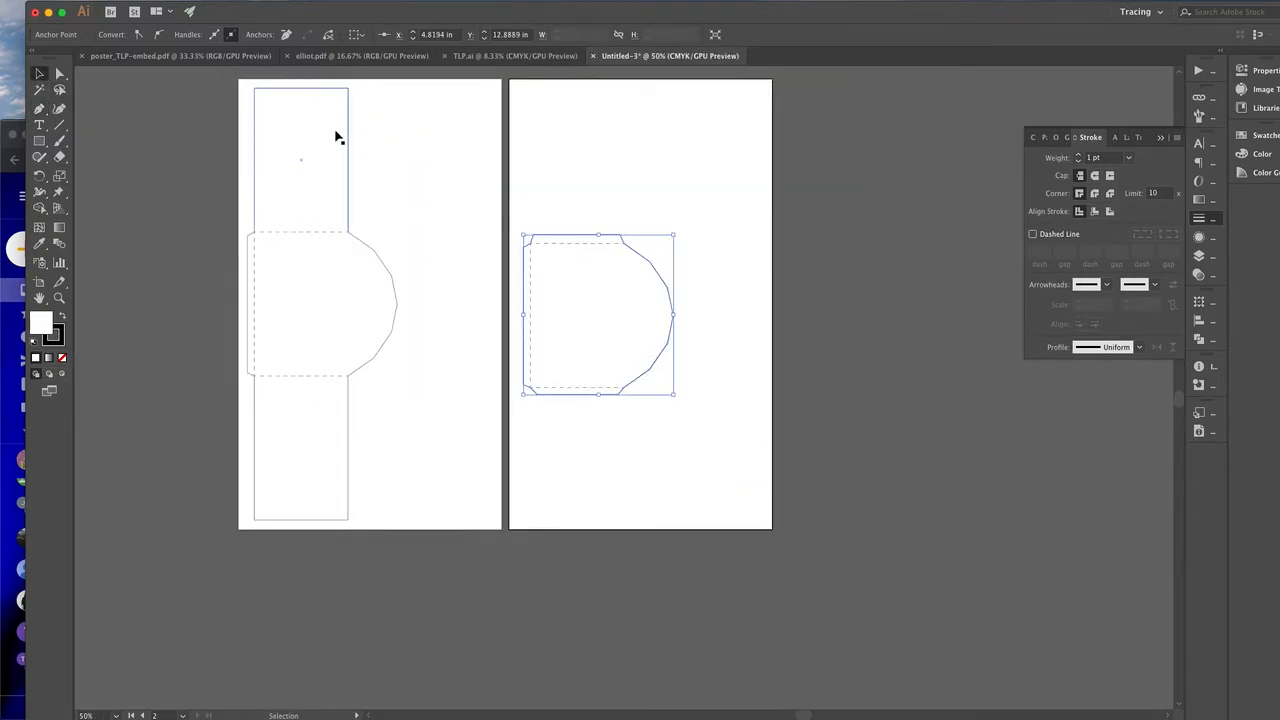
left_click(540, 180)
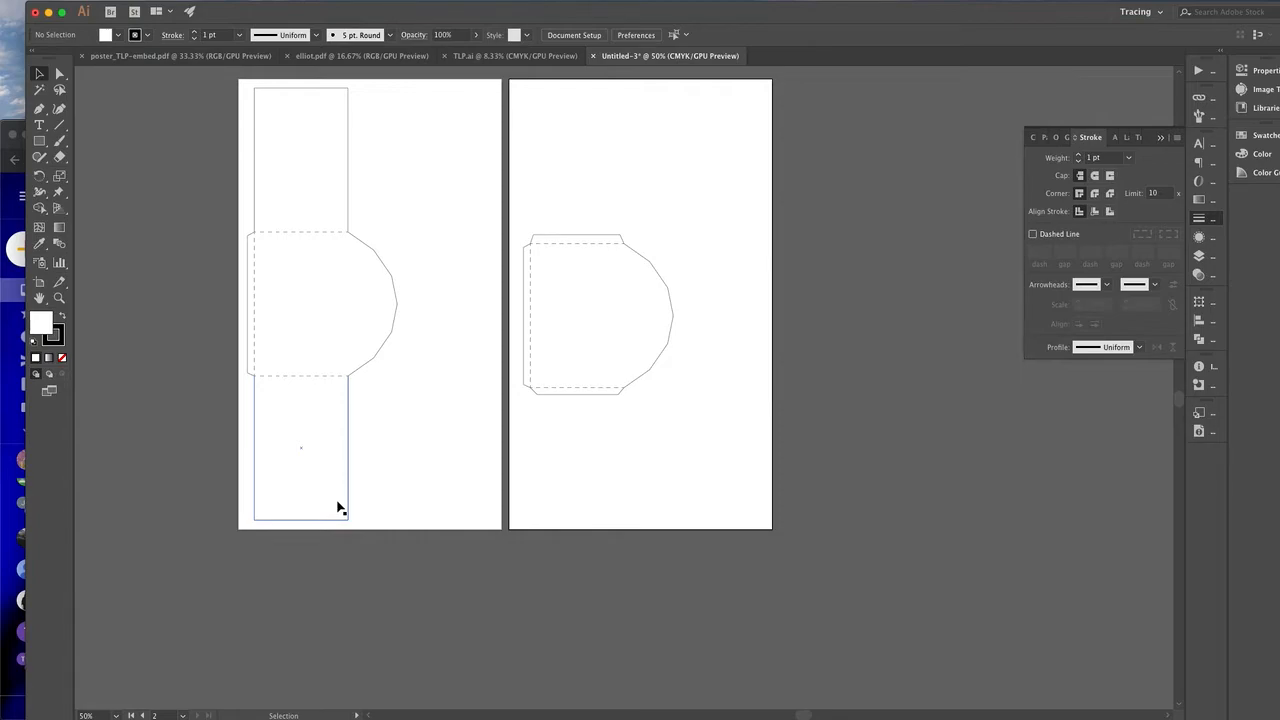
mouse_move(445, 6)
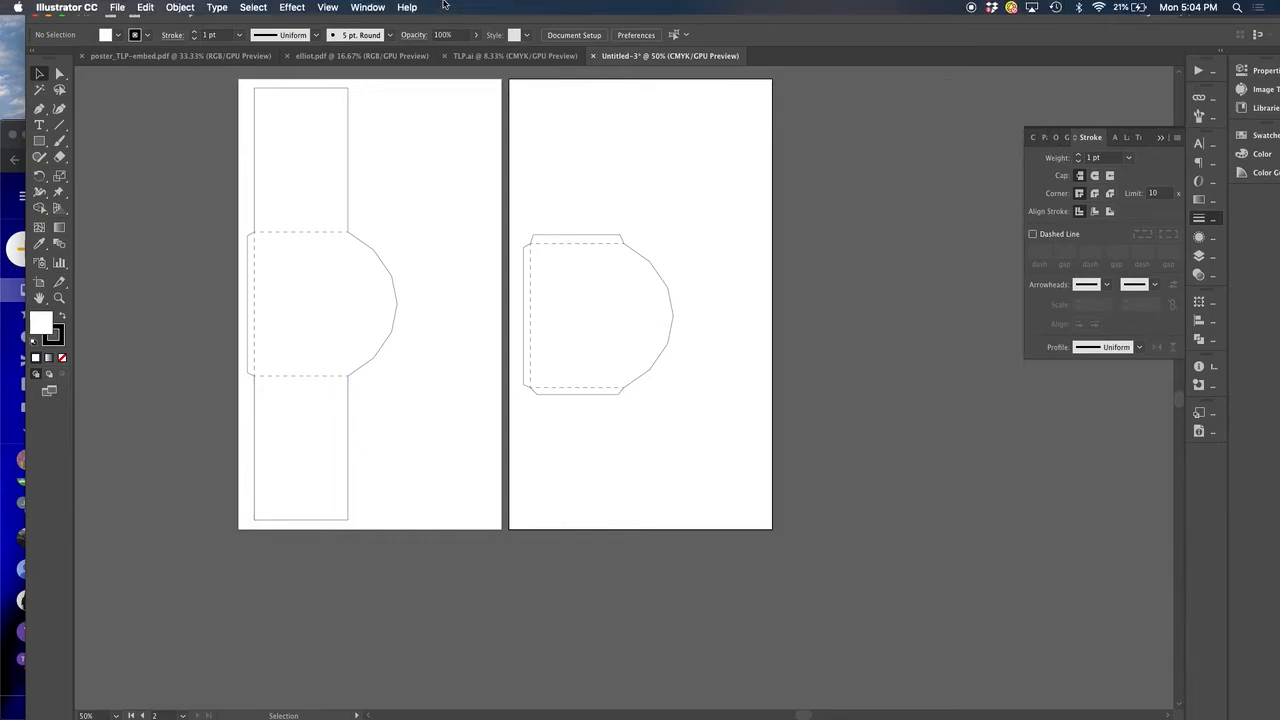
left_click_drag(517, 174, 704, 460)
left_click_drag(657, 274, 656, 381)
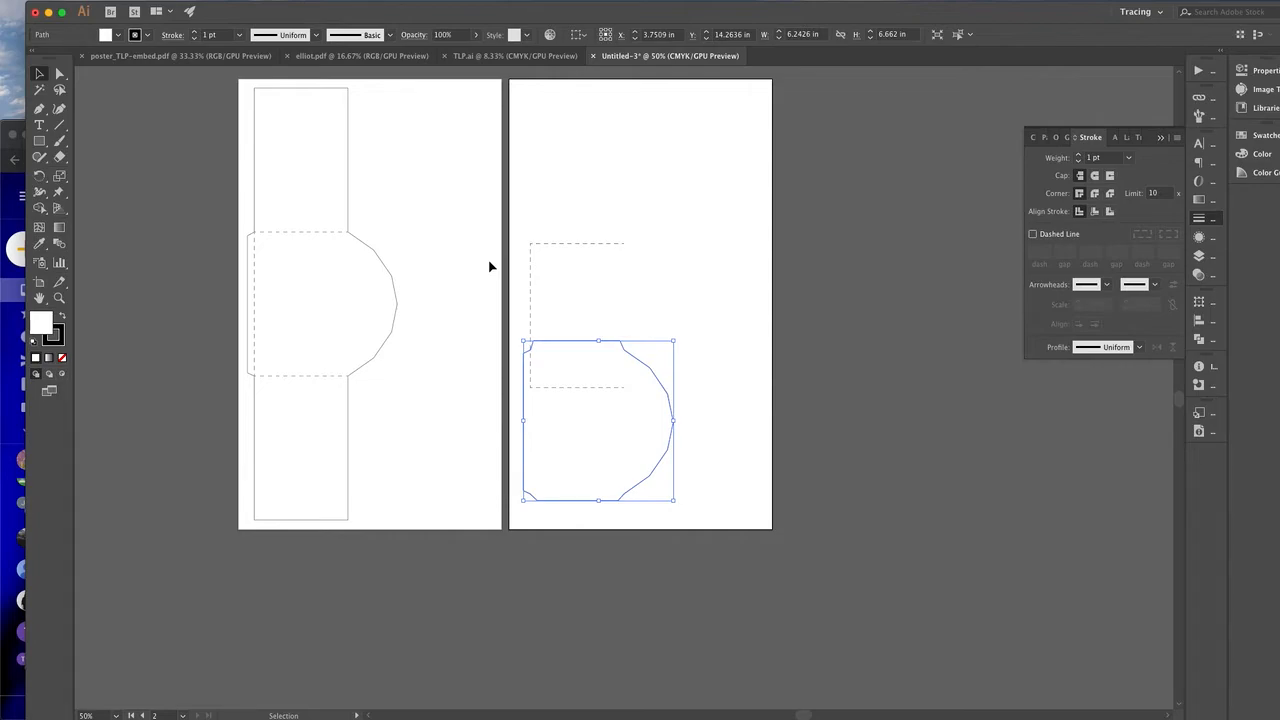
key("super+=")
key("super+=")
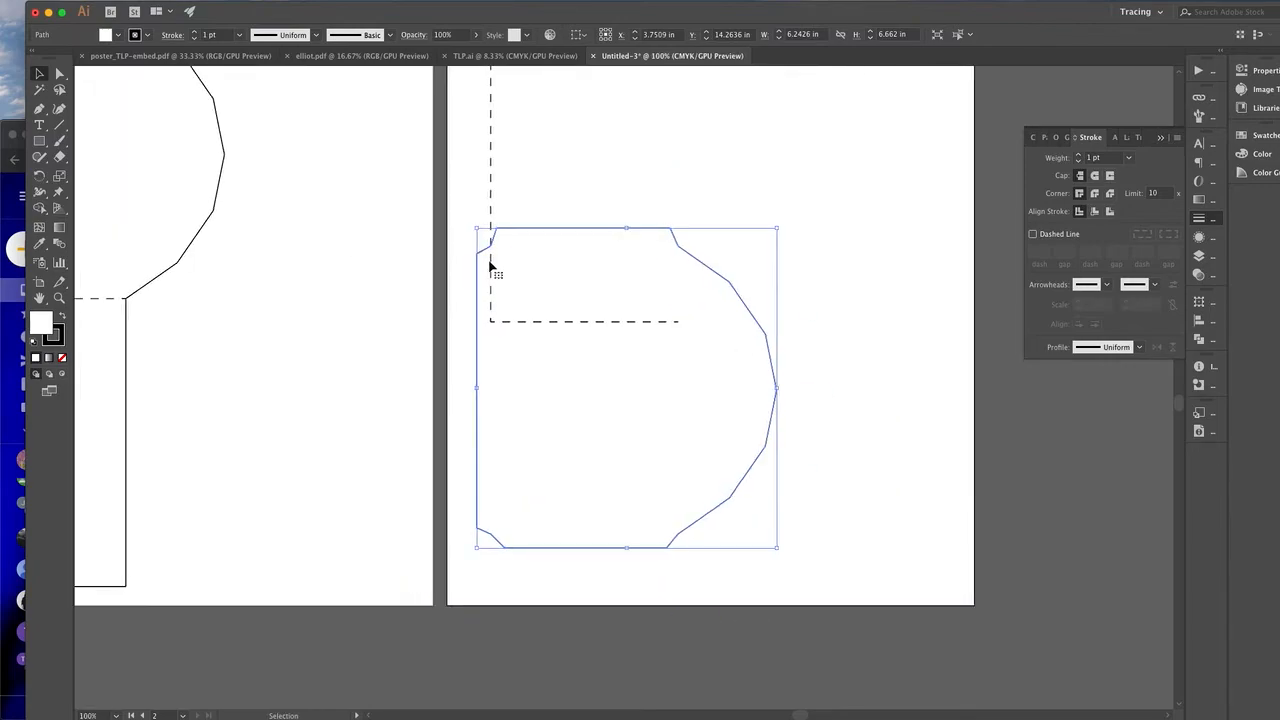
scroll(489, 266, "left", 4)
scroll(489, 266, "up", 2)
left_click(59, 73)
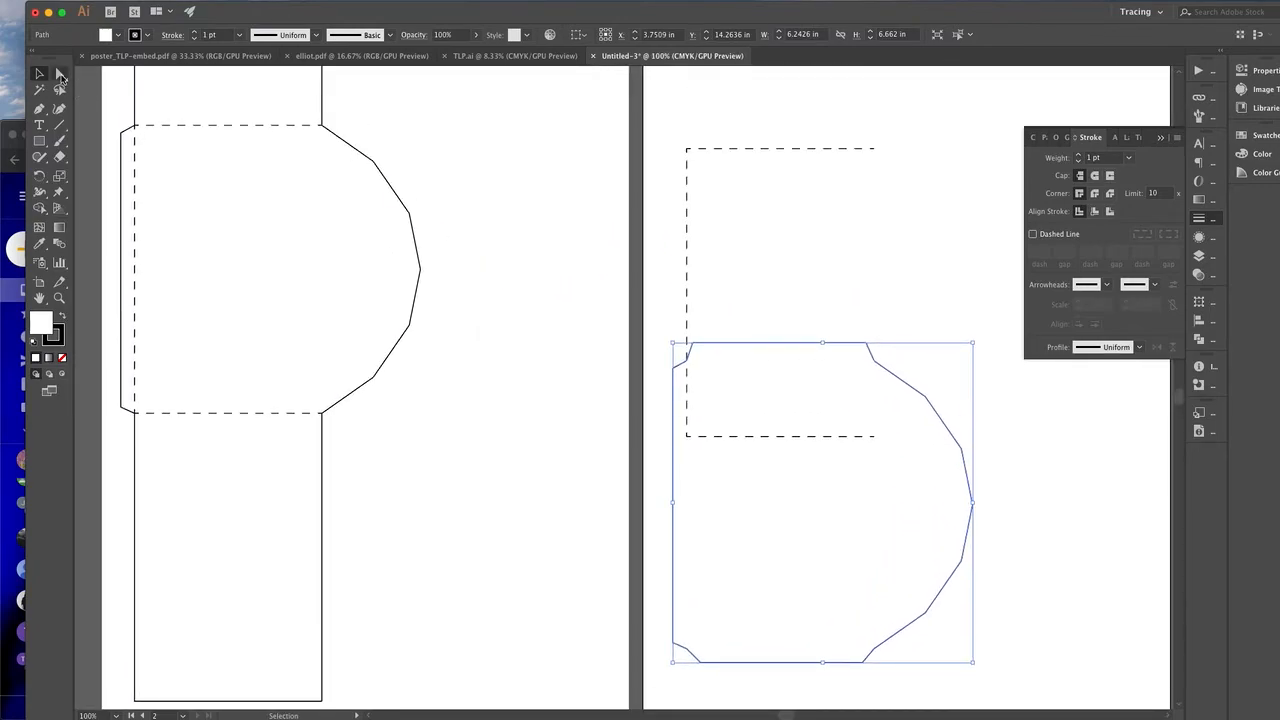
left_click(418, 302)
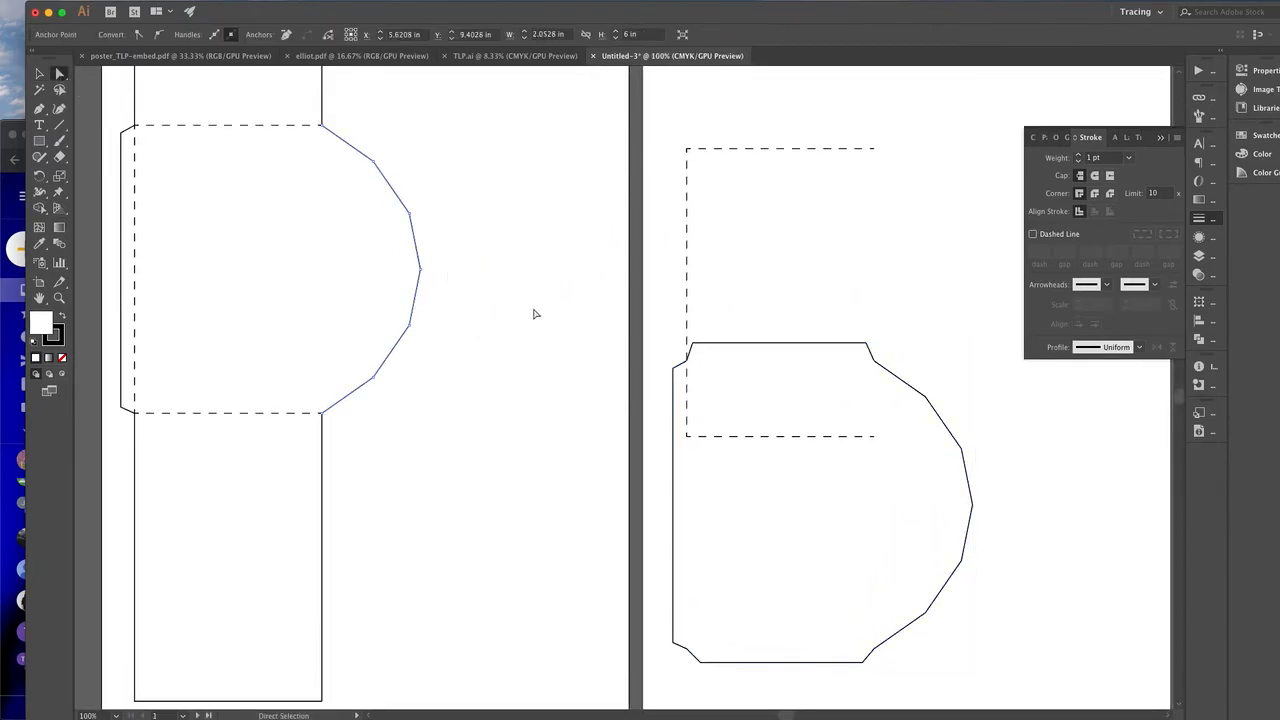
left_click(487, 282)
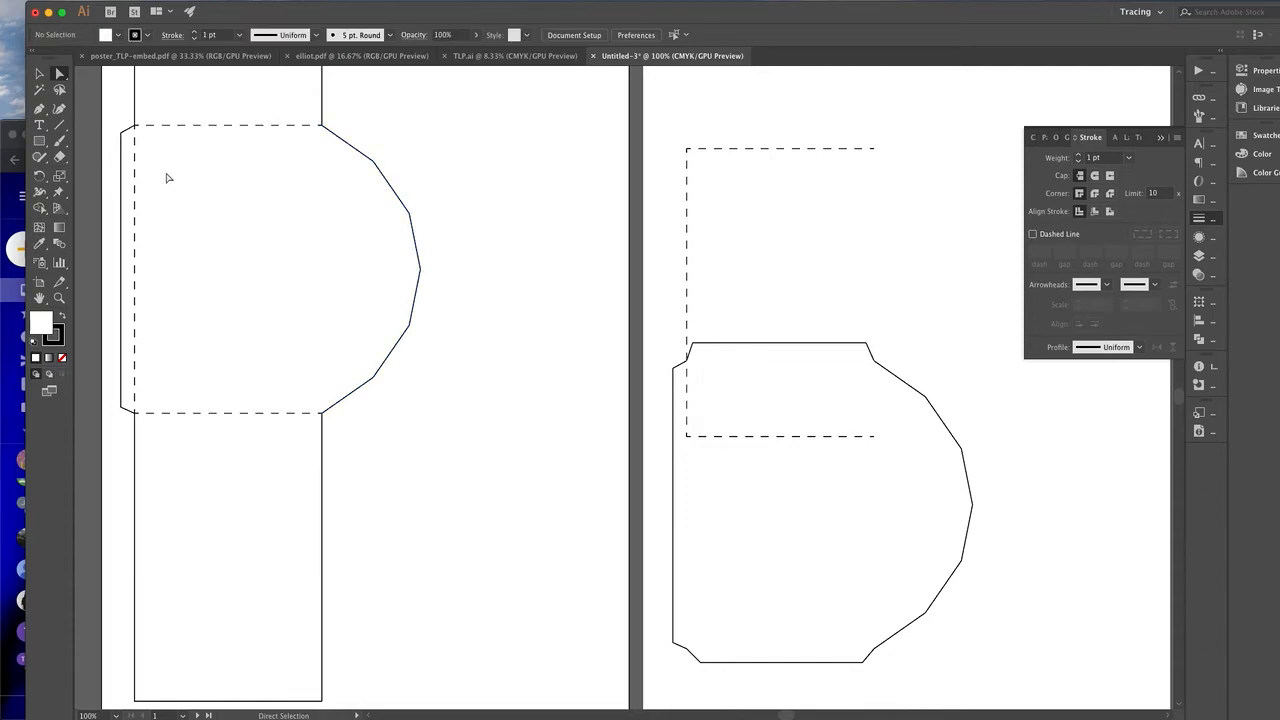
- Draw a rectangle about 2 in tall between the arch and its tabbed copy, and set its width to 6 in
key("m")
key("super+minus")
key("super+minus")
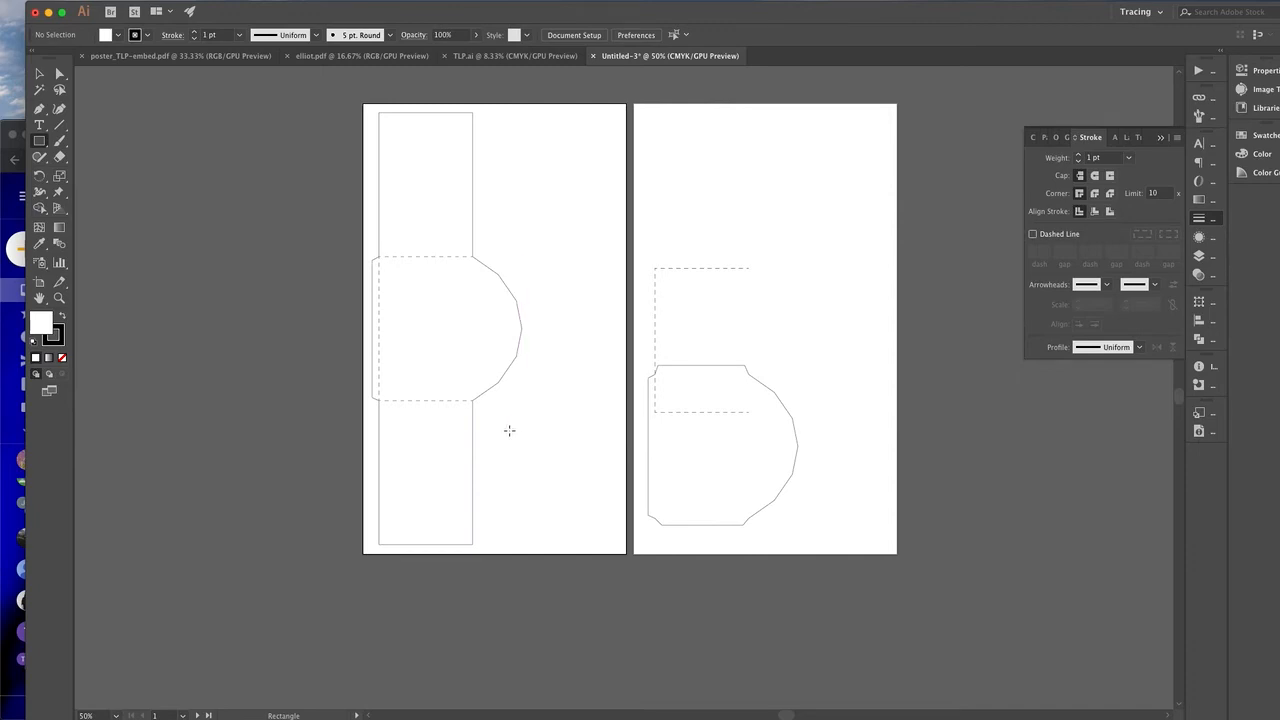
left_click_drag(506, 427, 649, 474)
left_click(39, 73)
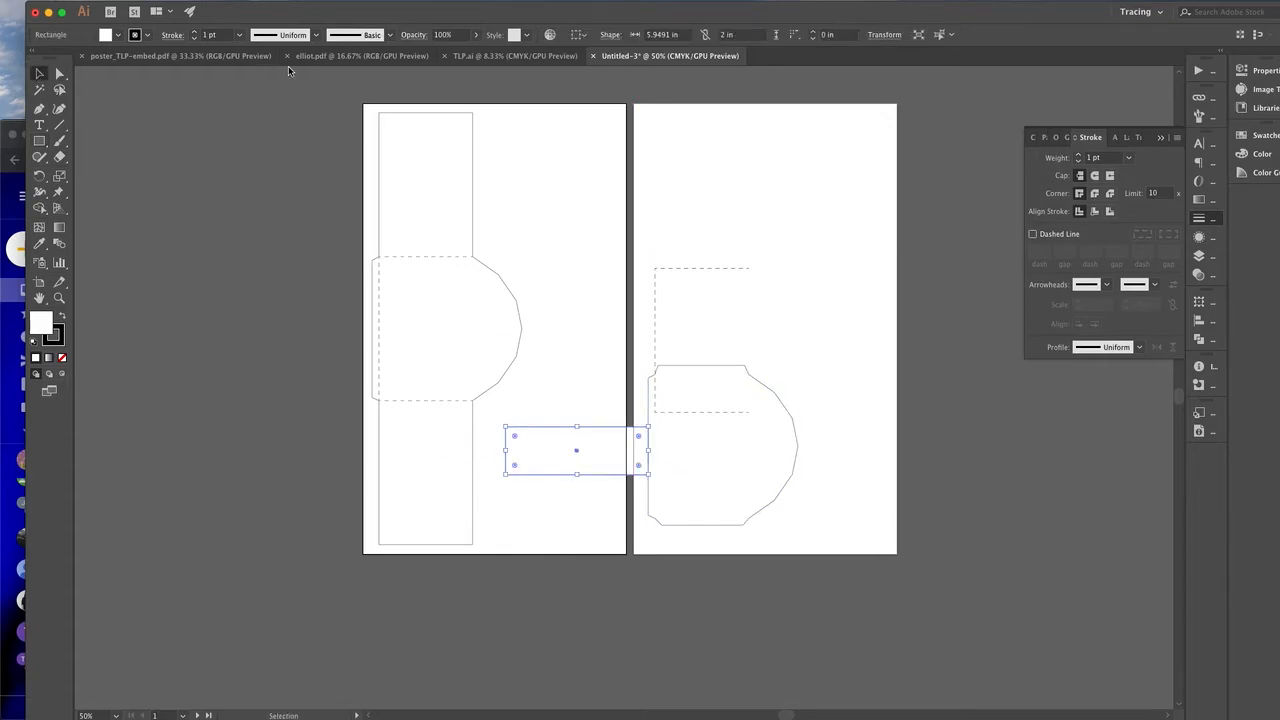
key("super+equal")
key("super+equal")
key("super+equal")
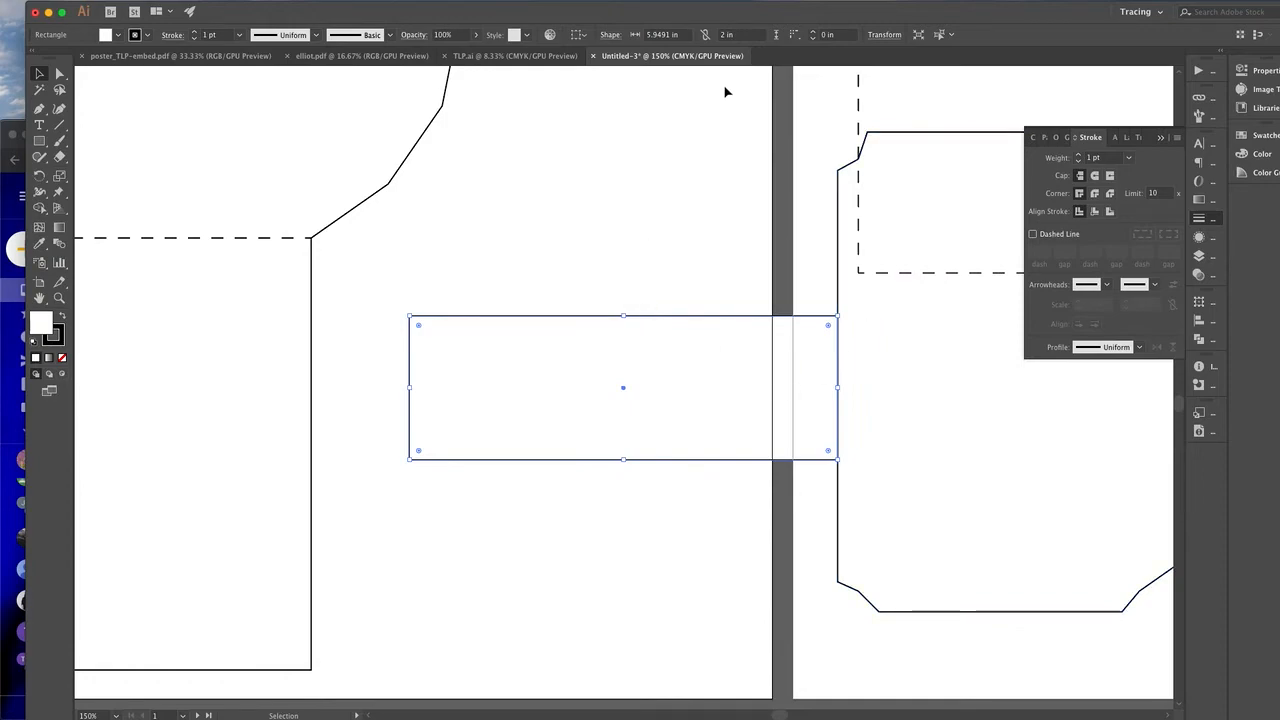
double_click(670, 38)
type("6")
left_click(42, 74)
- Move and rotate the rectangle against a lower arch facet, and shrink its short side to the facet's length, about 1.31 in
left_click(597, 178)
left_click_drag(622, 317, 660, 129)
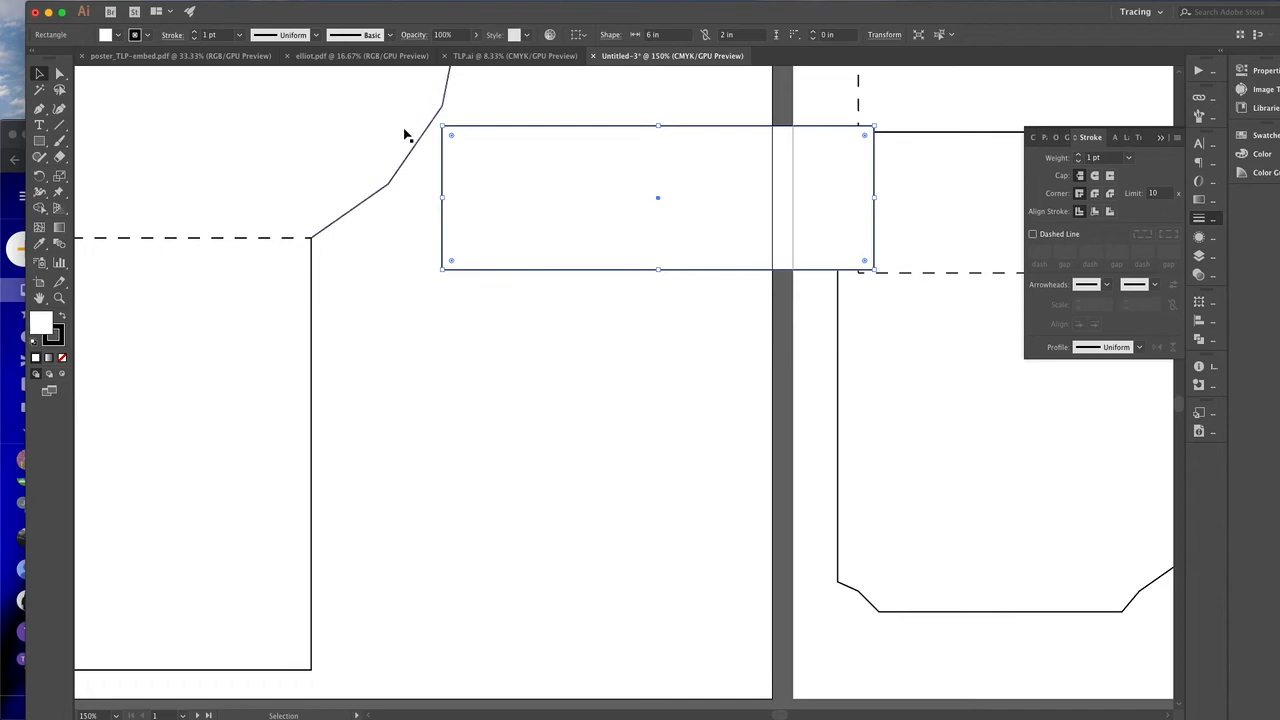
scroll(571, 131, "up", 3)
scroll(571, 131, "right", 1)
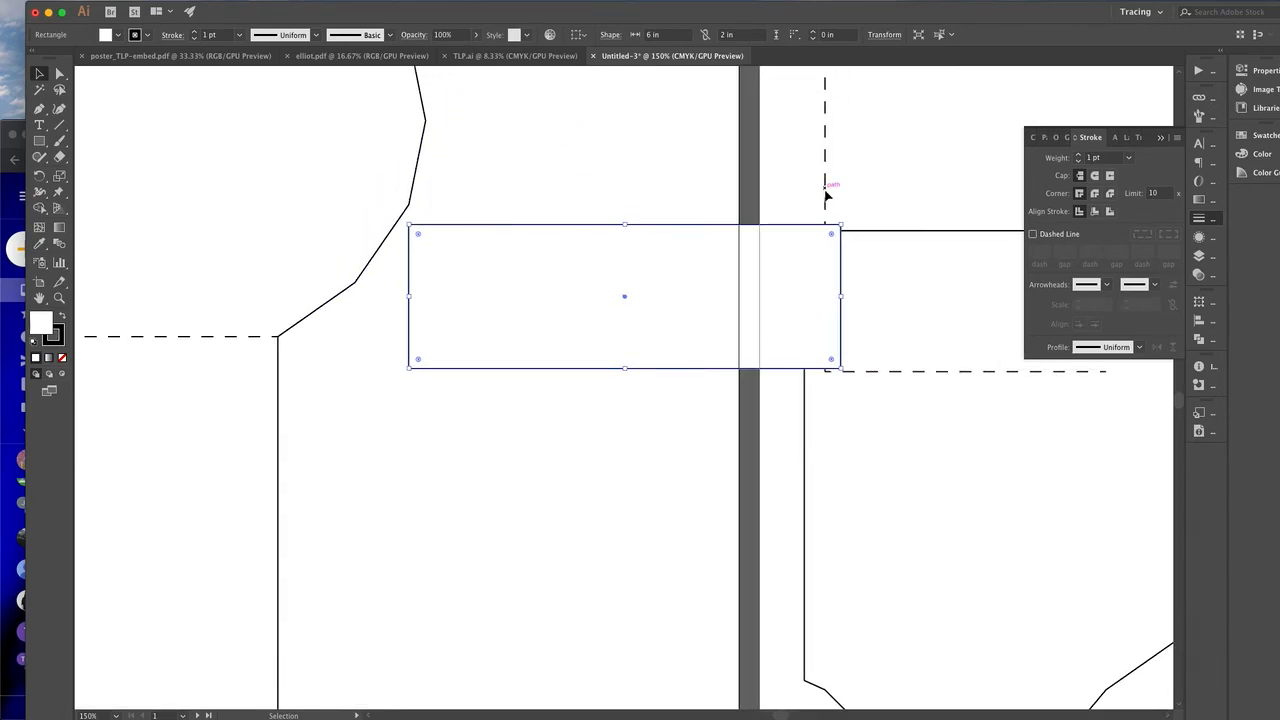
left_click_drag(845, 222, 826, 362)
left_click_drag(703, 271, 620, 360)
left_click_drag(500, 452, 536, 414)
left_click(595, 232)
key("super+minus")
key("super+minus")
key("super+minus")
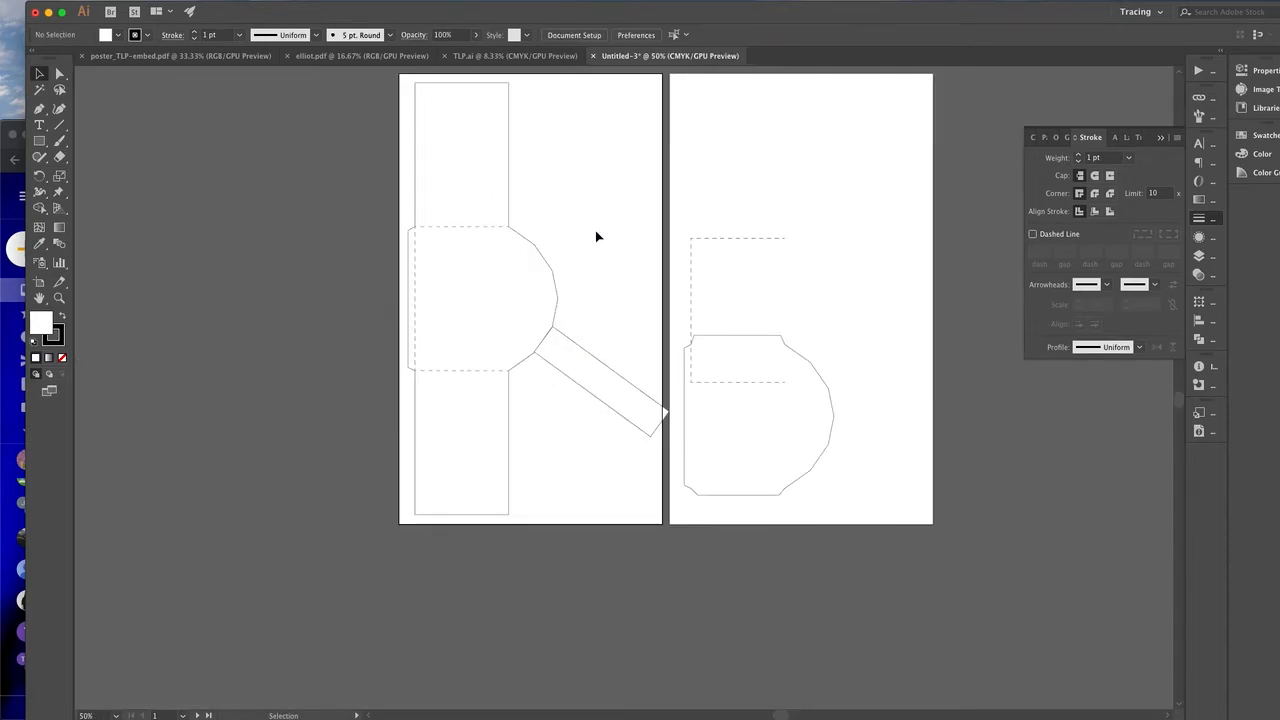
left_click(614, 371)
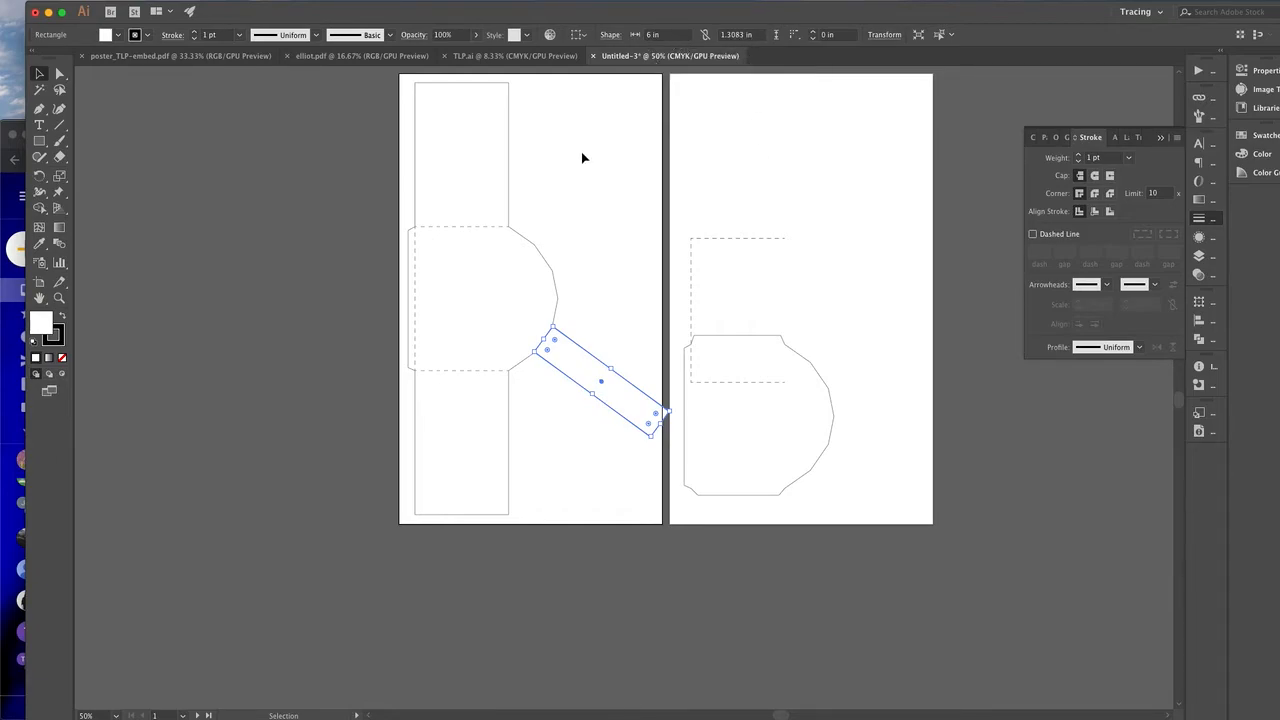
- Create a 6 in by 1.3 in rectangle beside the upper side panel on the first artboard
left_click(39, 142)
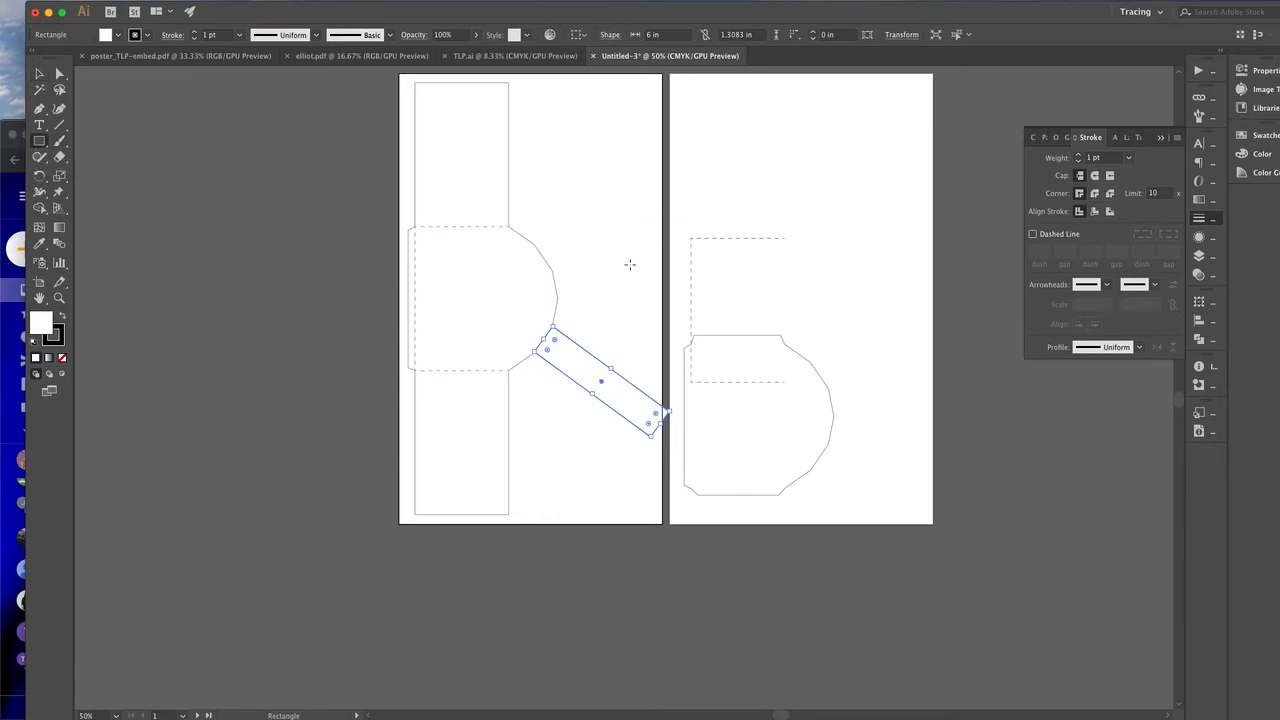
left_click(554, 131)
type("6")
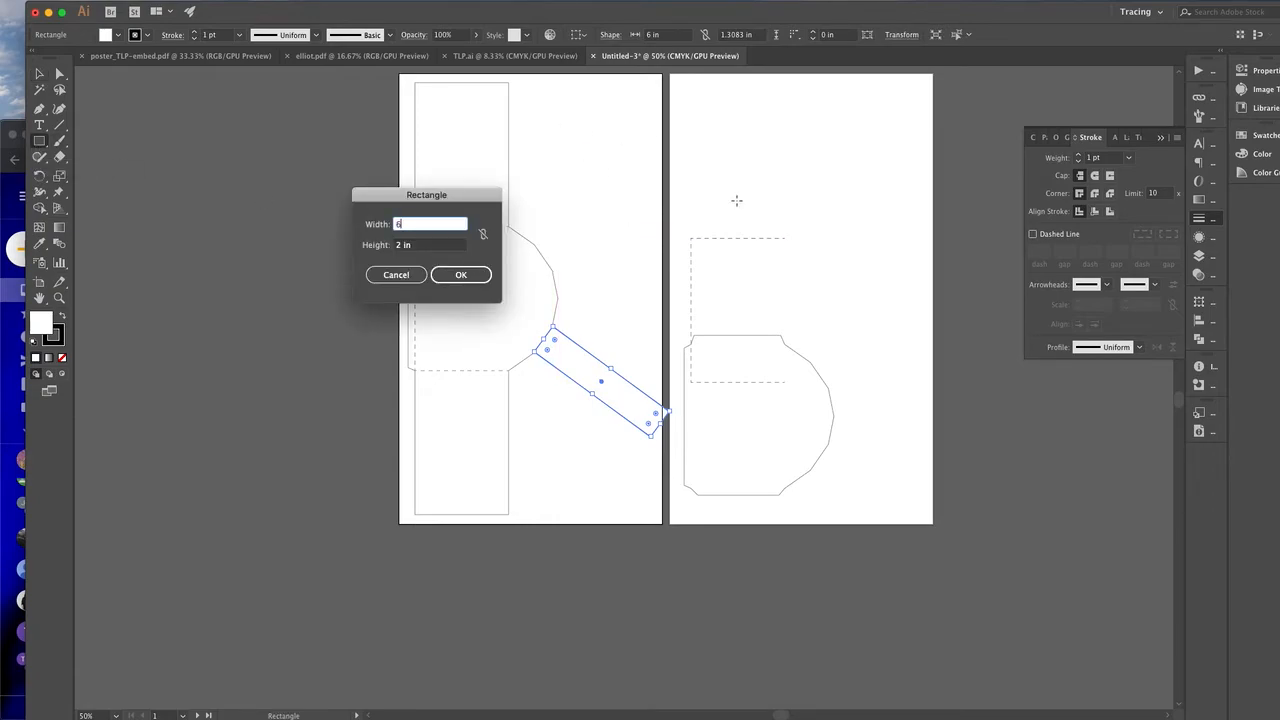
key("Tab")
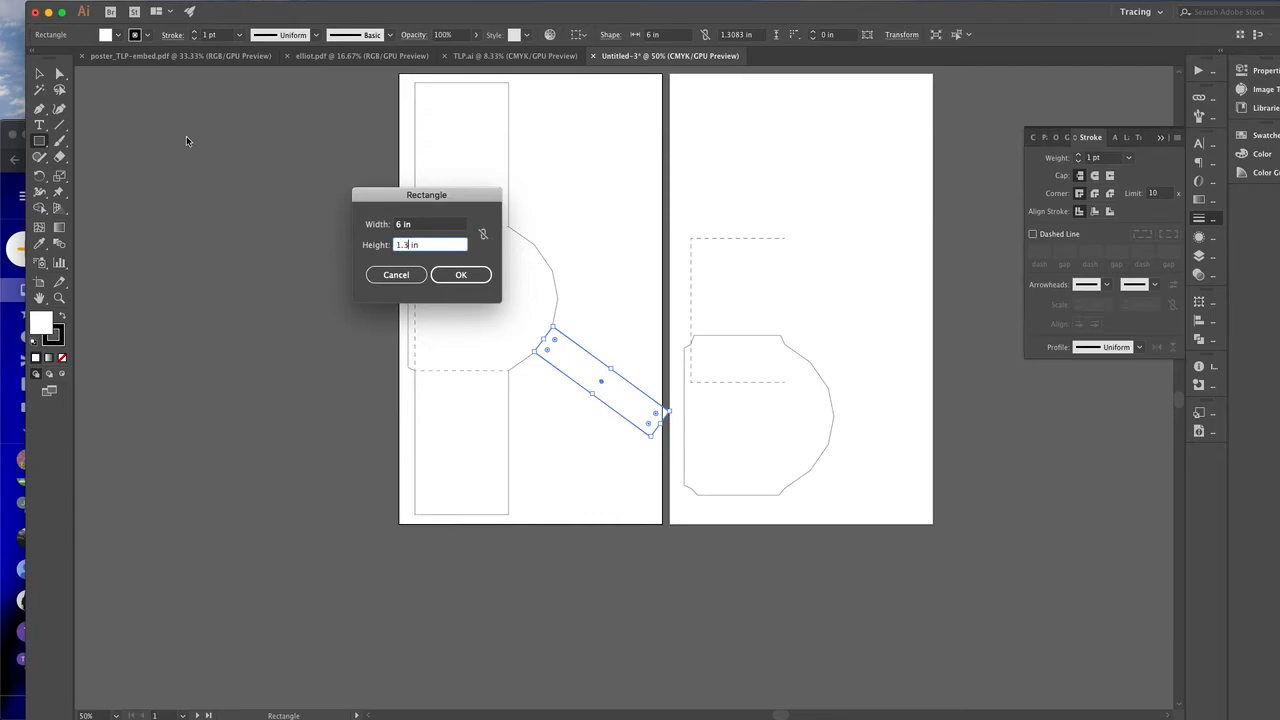
left_click(463, 277)
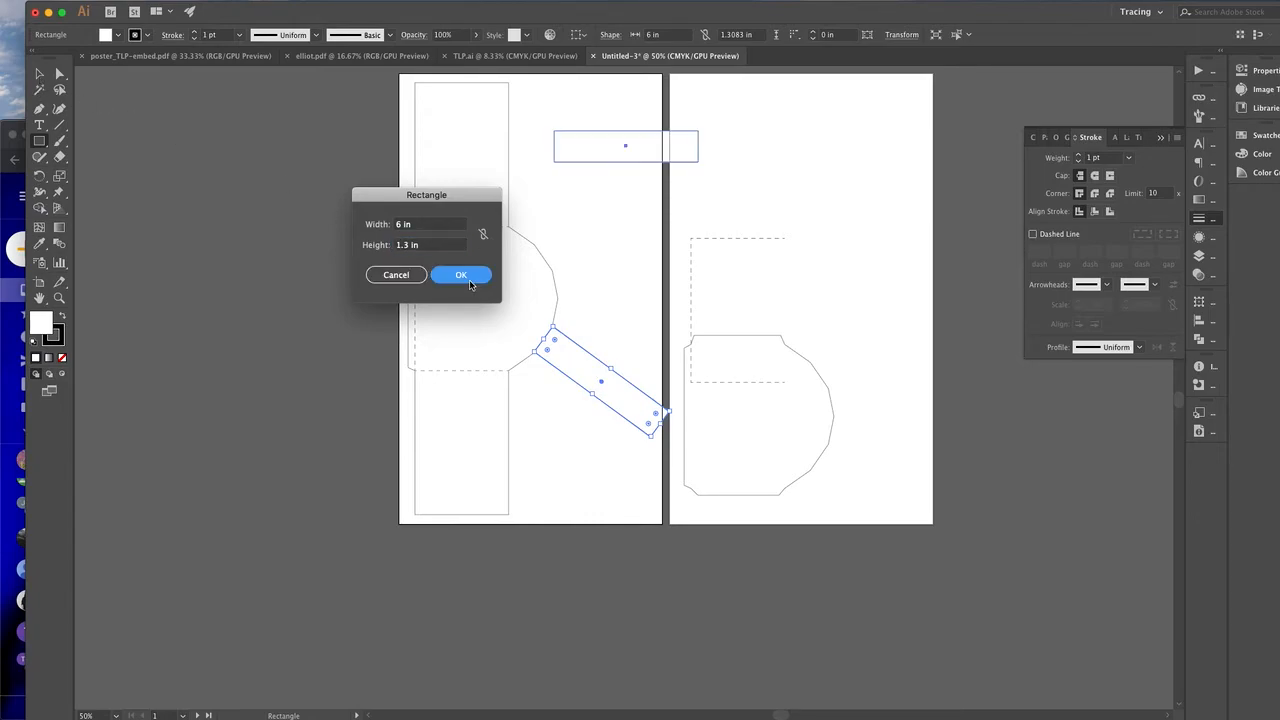
- Delete the rotated rectangle attached to the arch facet
left_click(39, 73)
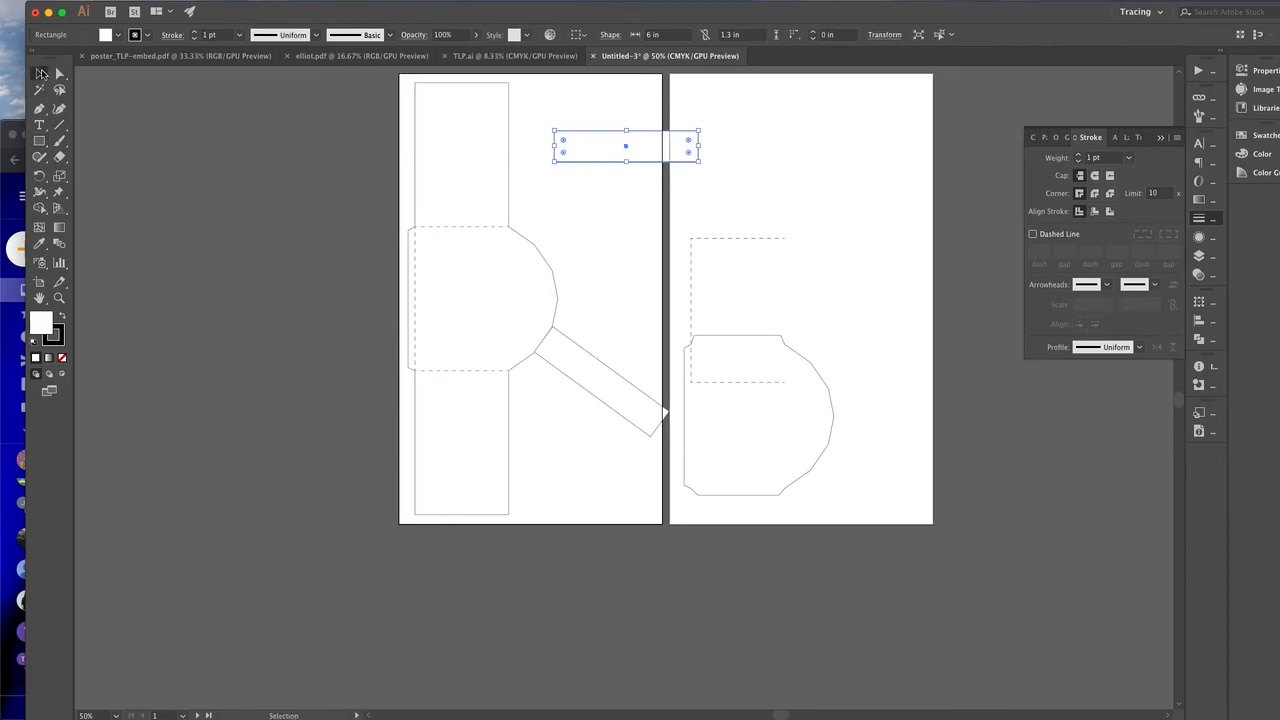
left_click(592, 353)
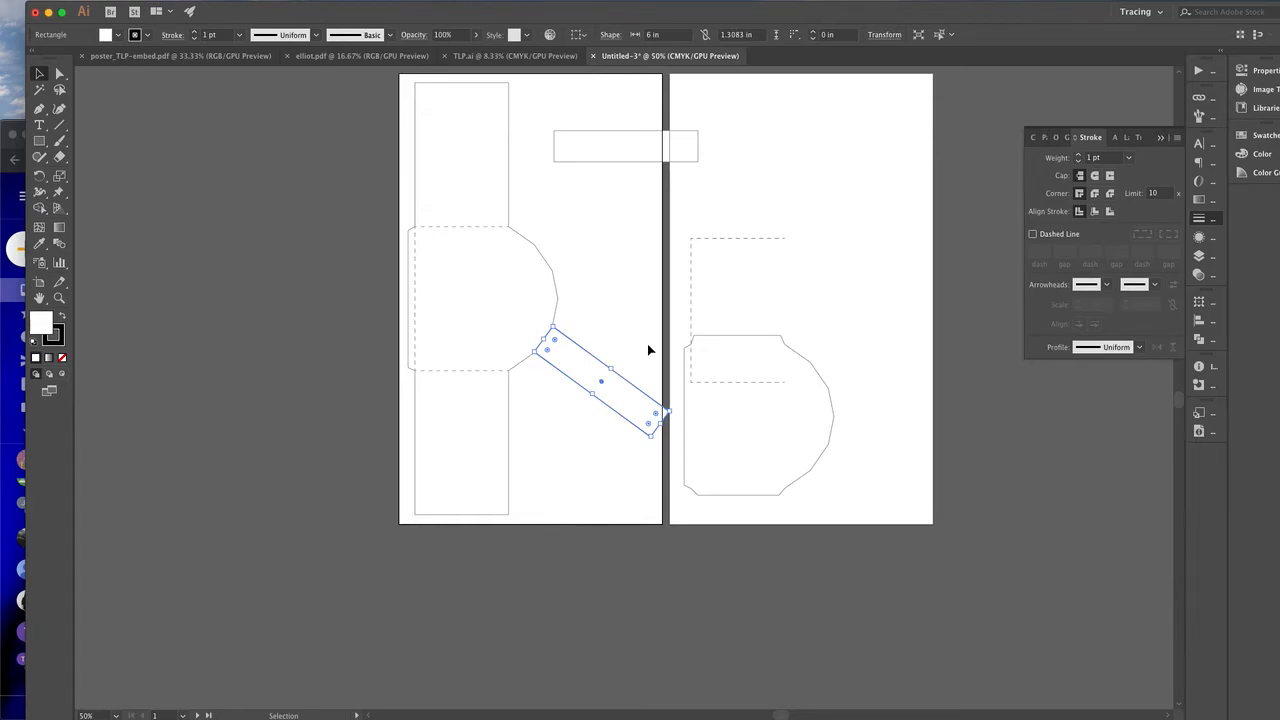
key("Delete")
- Add an anchor point on the 6 by 1.3 in rectangle's lower edge and delete it, leaving that side open
left_click(619, 152)
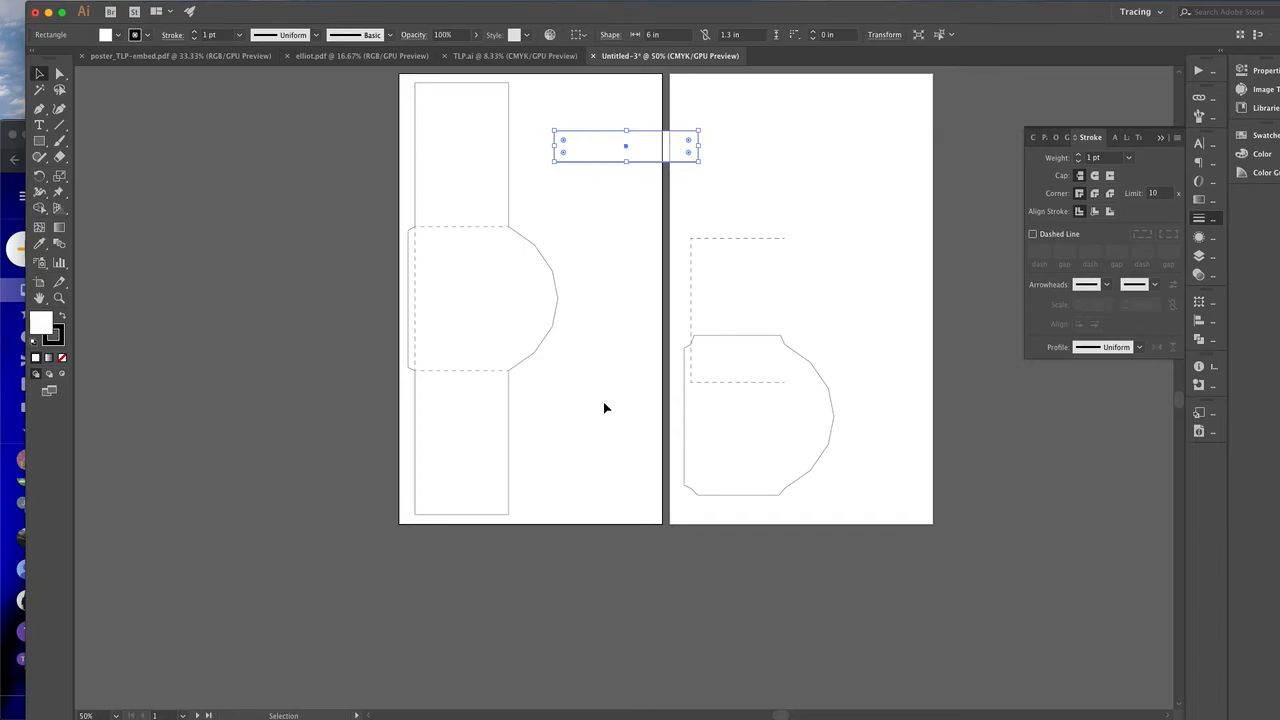
left_click(611, 212)
left_click(608, 162)
left_click(59, 73)
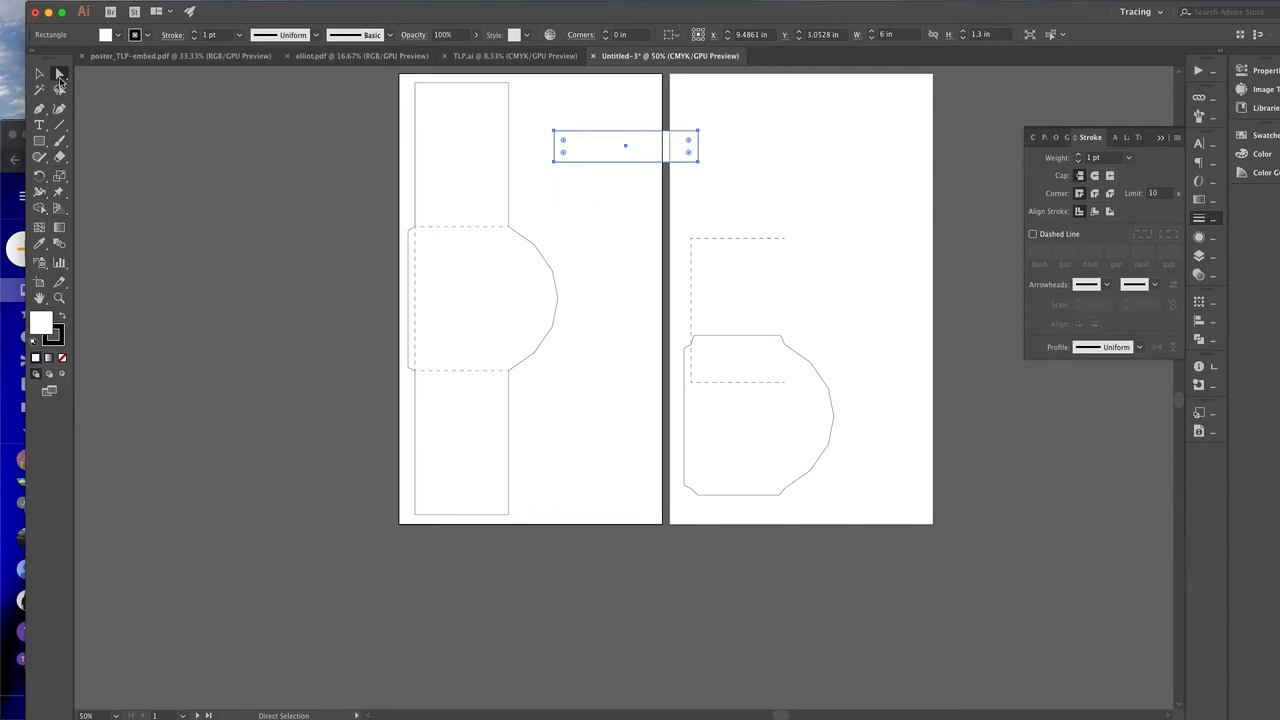
left_click(39, 73)
left_click(40, 112)
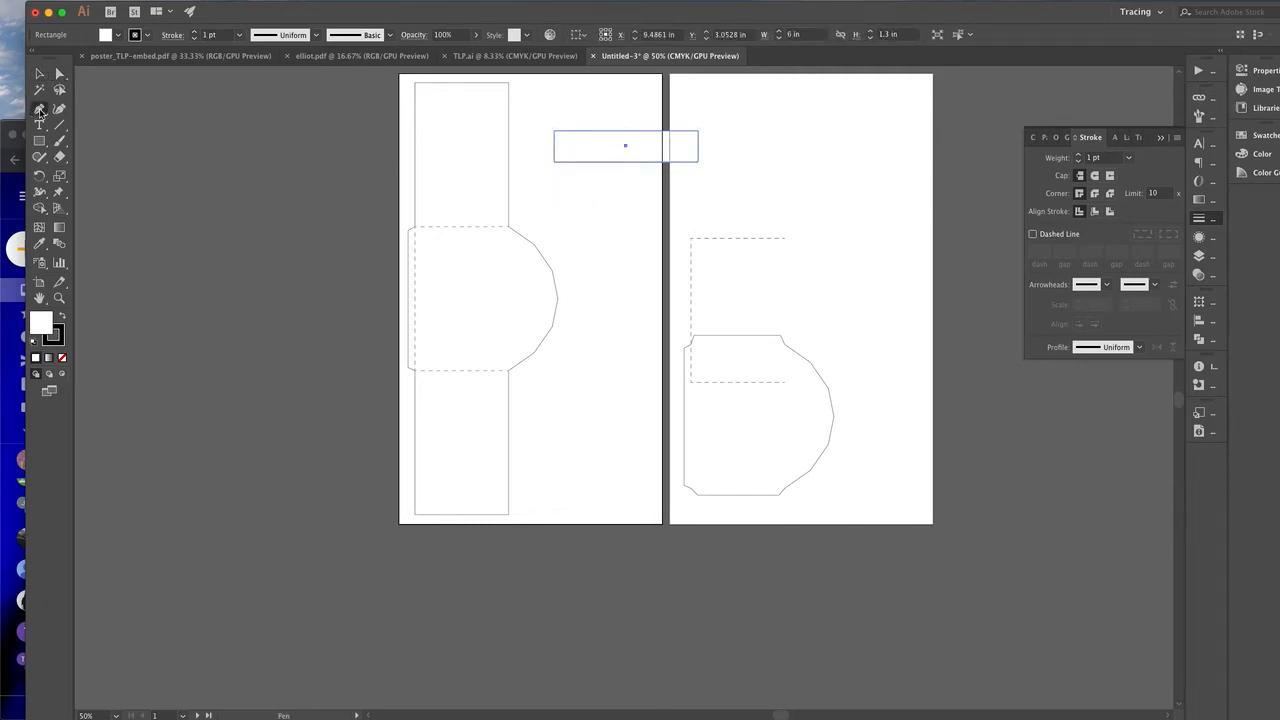
left_click(622, 160)
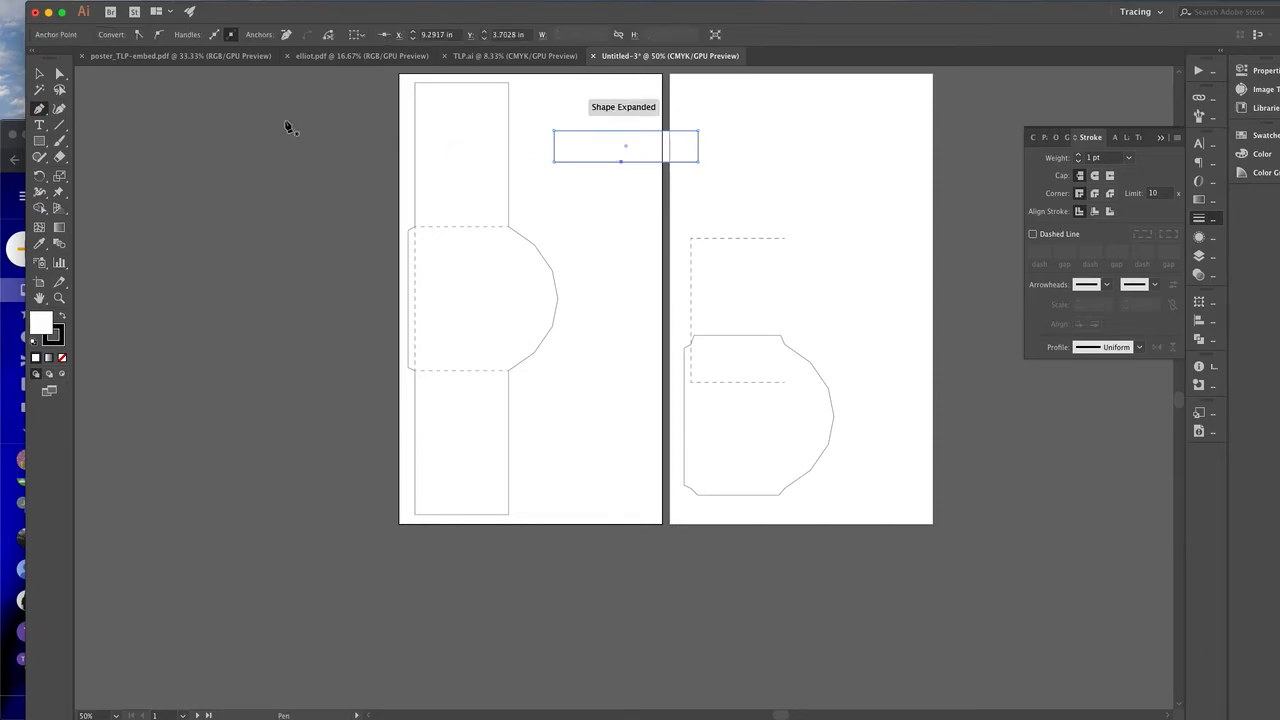
left_click(59, 73)
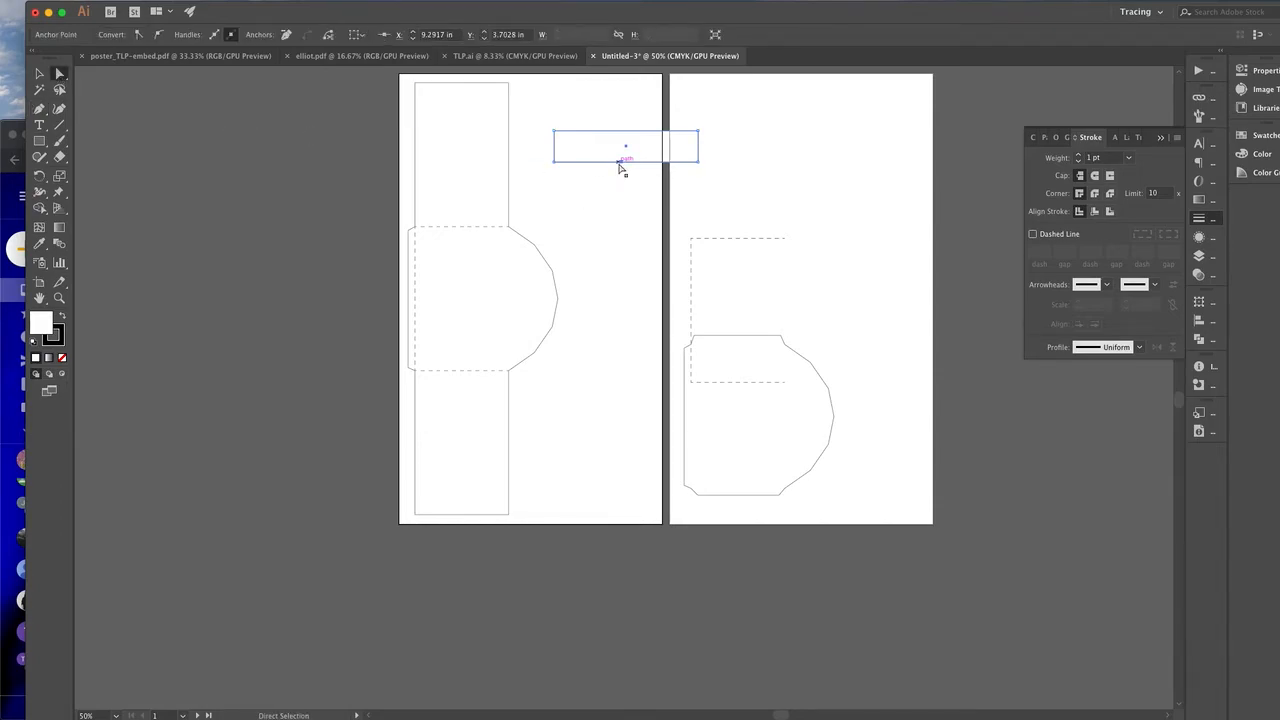
key("Delete")
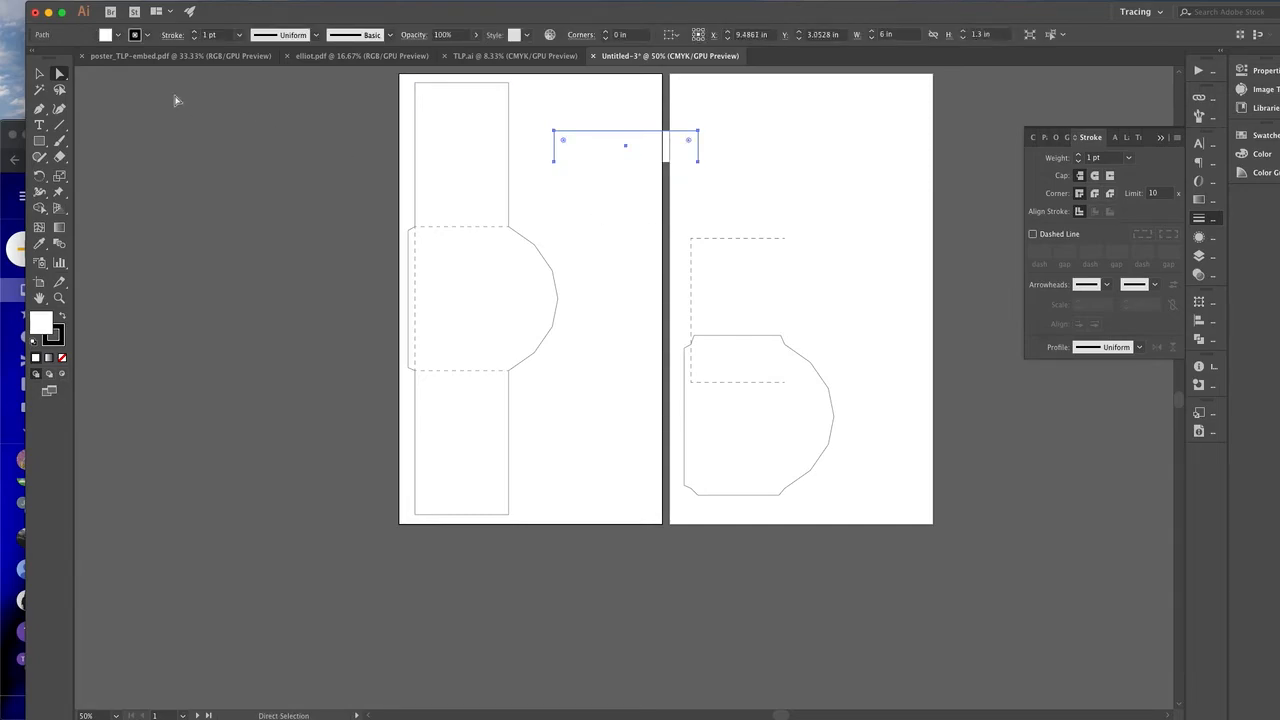
- Duplicate the open strip directly below itself so the copy's upper edge closes the first strip
left_click(40, 74)
left_click(612, 218)
left_click(618, 134)
left_click_drag(637, 135, 642, 167)
left_click_drag(612, 113, 642, 261)
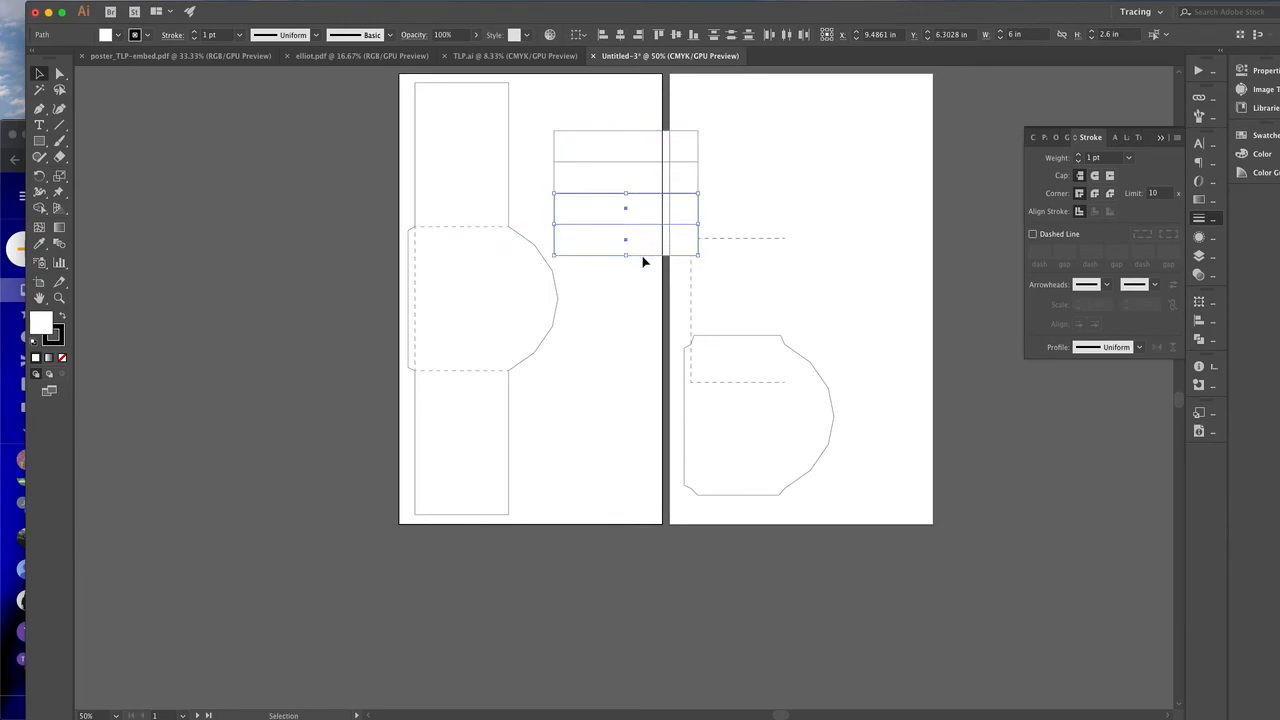
key("super+z")
scroll(614, 309, "up", 2)
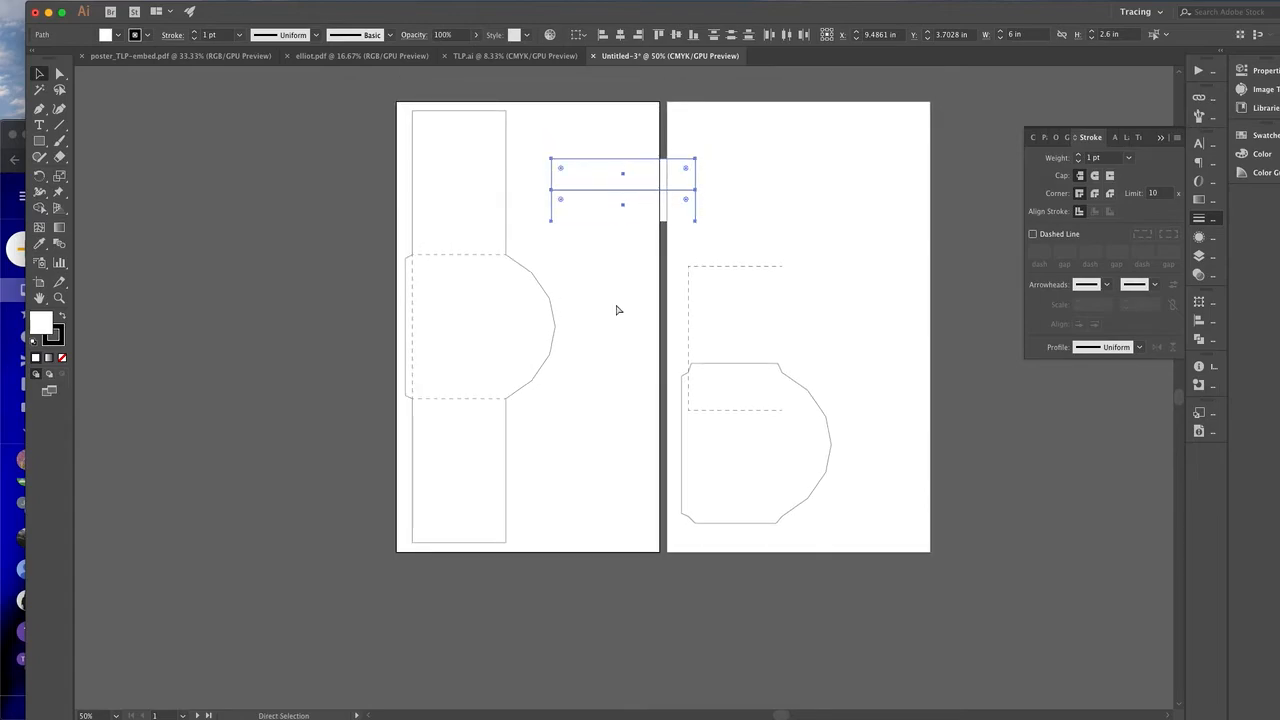
- Duplicate the pair of strips downward twice to form a continuous stack of six strips
key("super+plus")
key("super+plus")
scroll(617, 309, "right", 3)
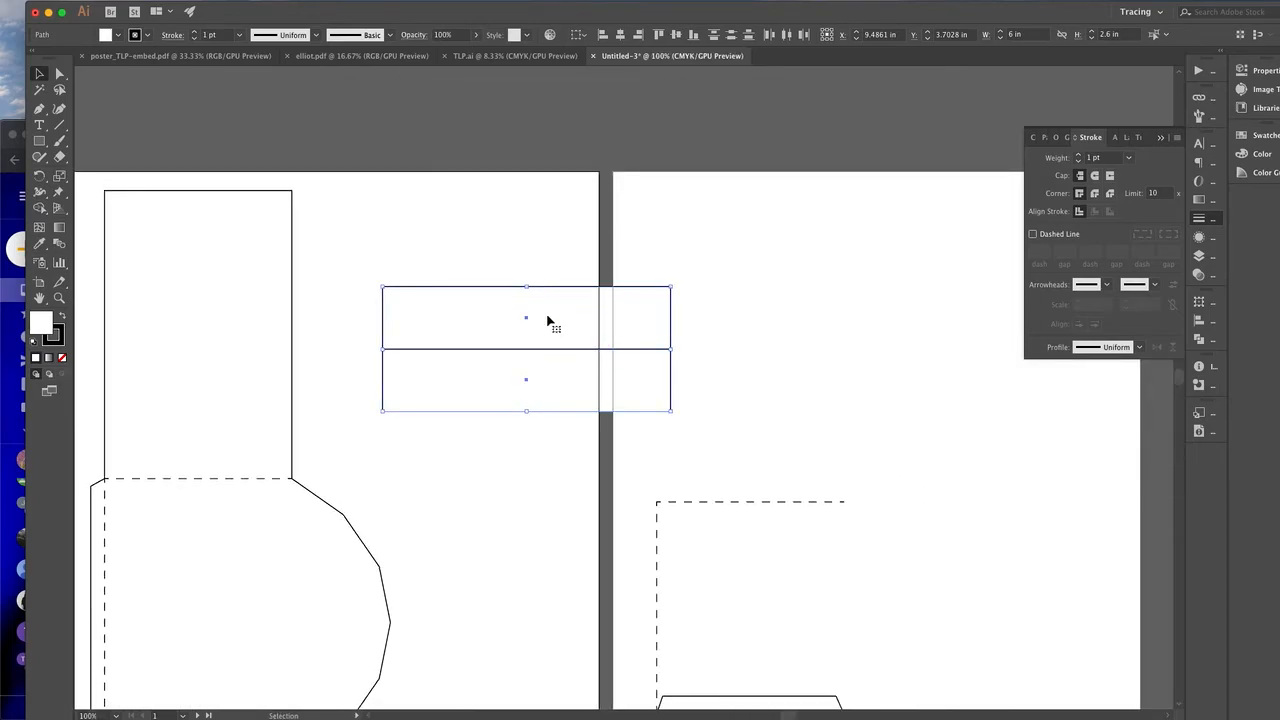
left_click_drag(449, 220, 563, 477)
left_click_drag(502, 353, 471, 371)
left_click(491, 234)
scroll(491, 234, "down", 1)
scroll(492, 236, "down", 2)
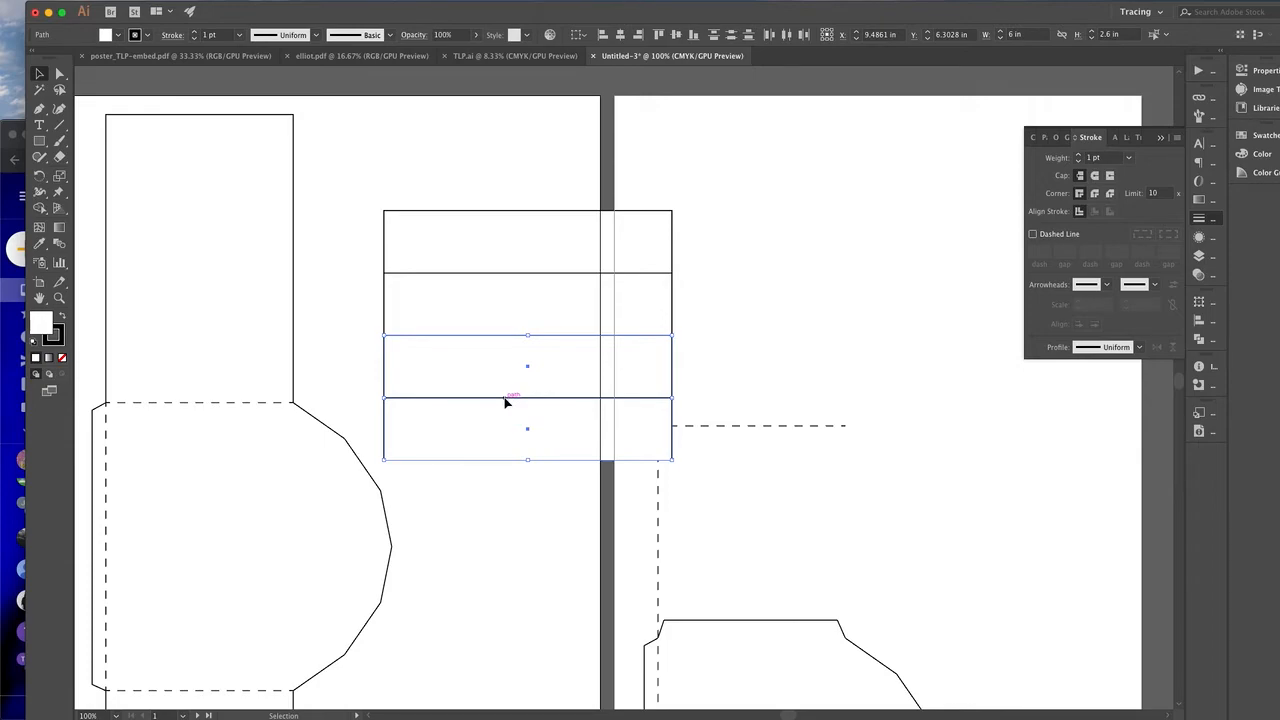
left_click_drag(505, 400, 509, 526)
- Move the whole stack of six strips across to the second artboard's right edge, above the tabbed arch
left_click_drag(508, 209, 574, 607)
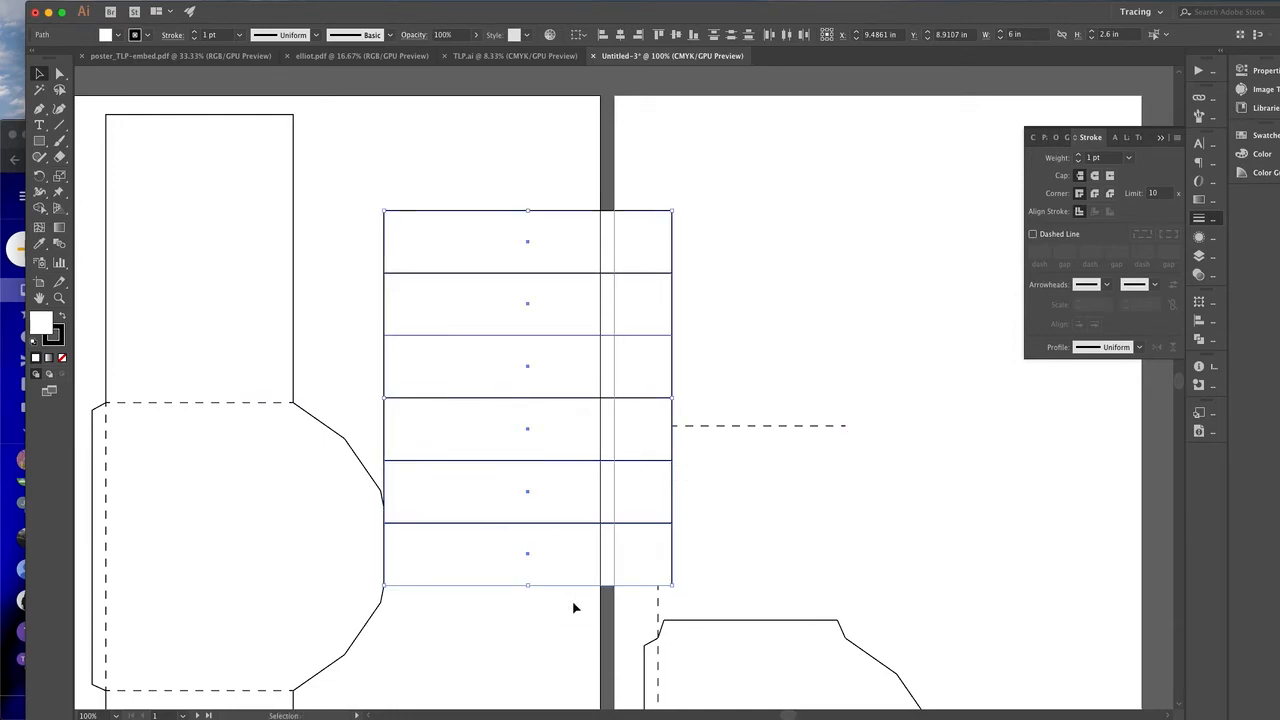
key("super+minus")
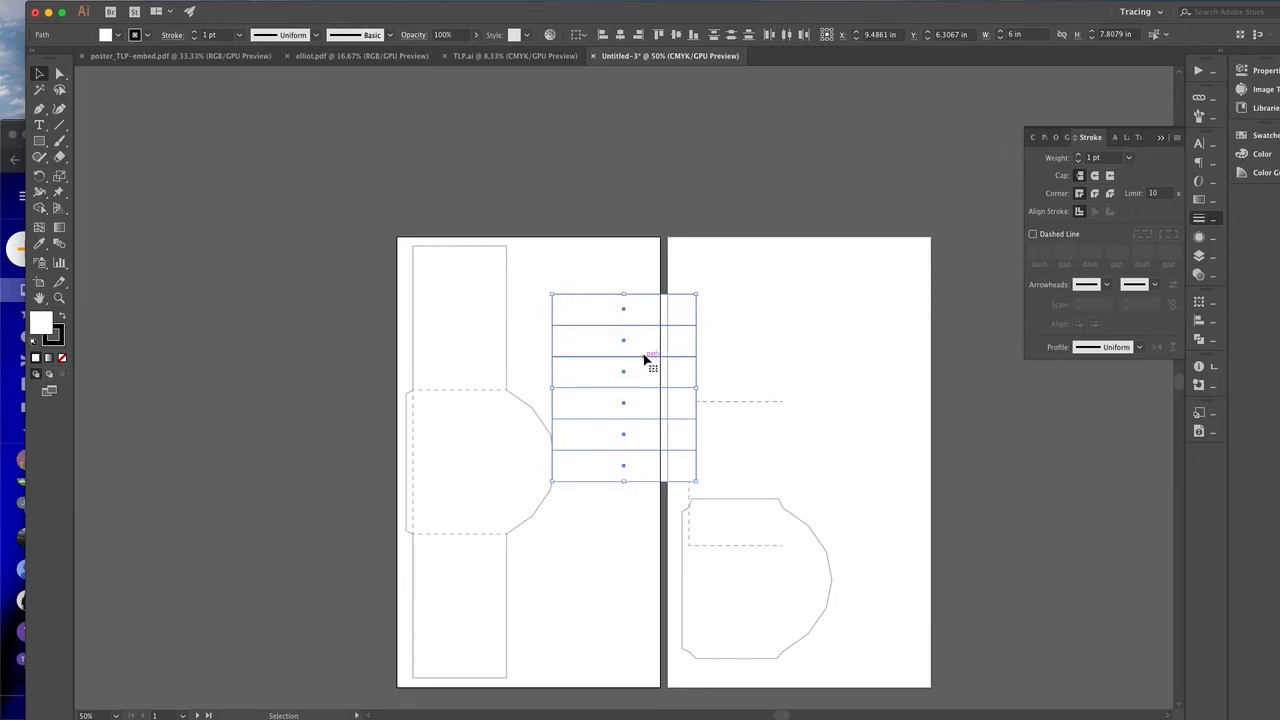
left_click_drag(677, 355, 906, 340)
scroll(906, 340, "right", 2)
scroll(906, 340, "down", 1)
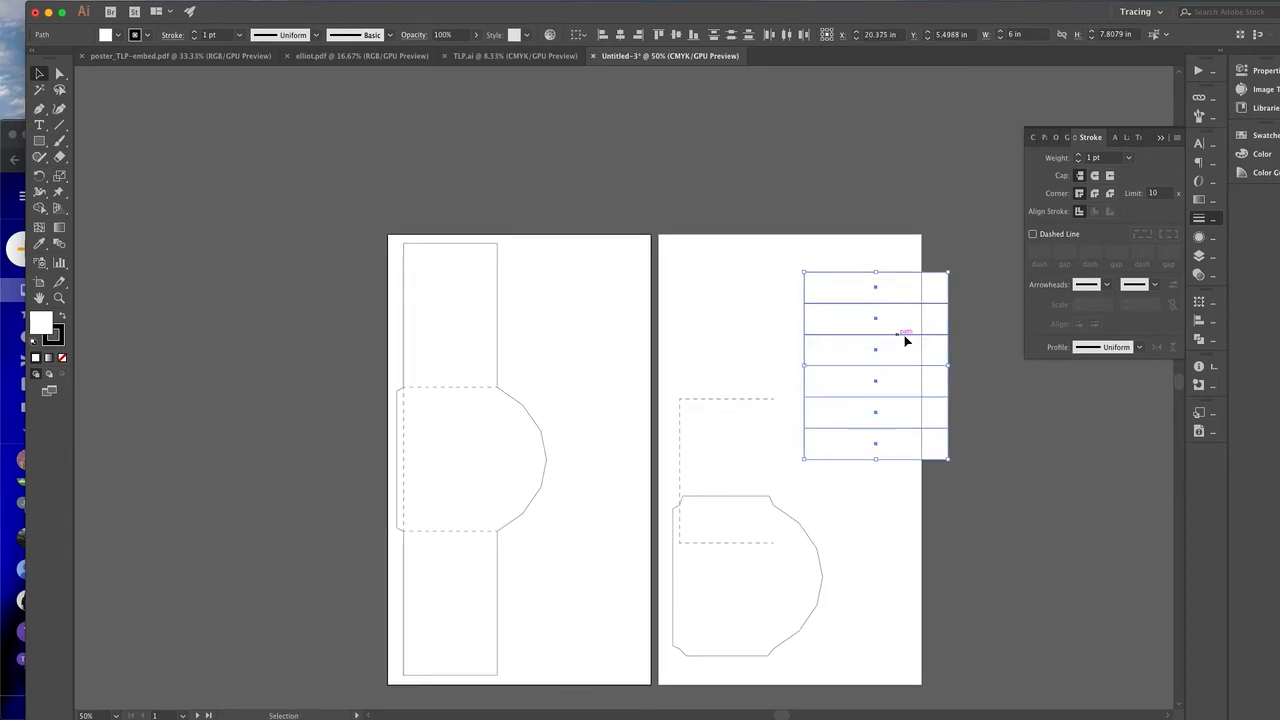
- Unlock all the dashed fold lines on the second artboard and select only the upper horizontal one
left_click(677, 388)
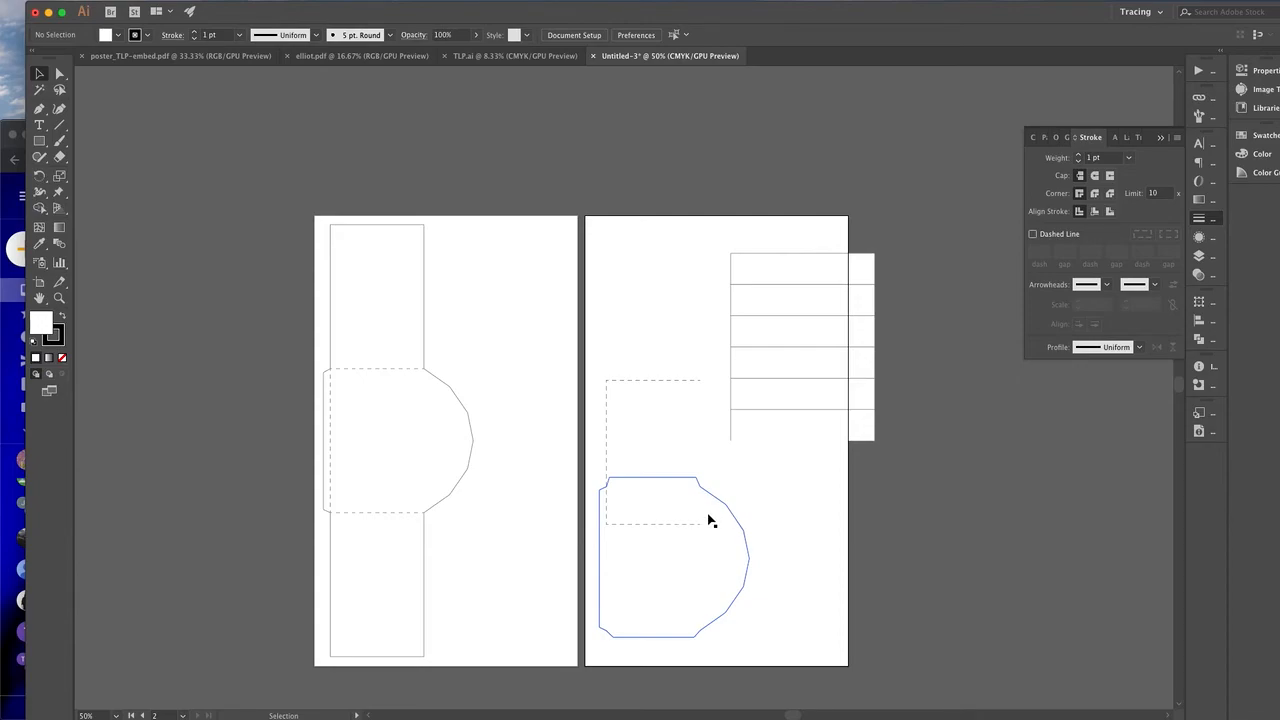
left_click_drag(754, 181, 892, 488)
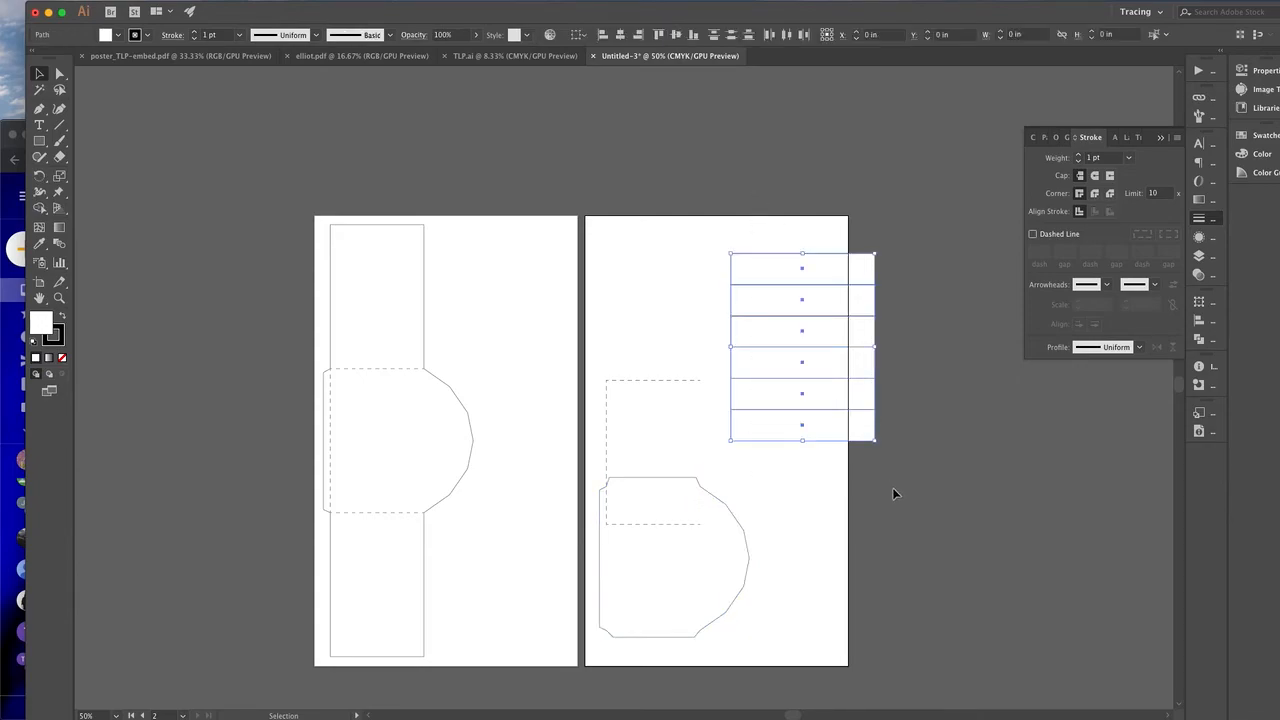
left_click(178, 8)
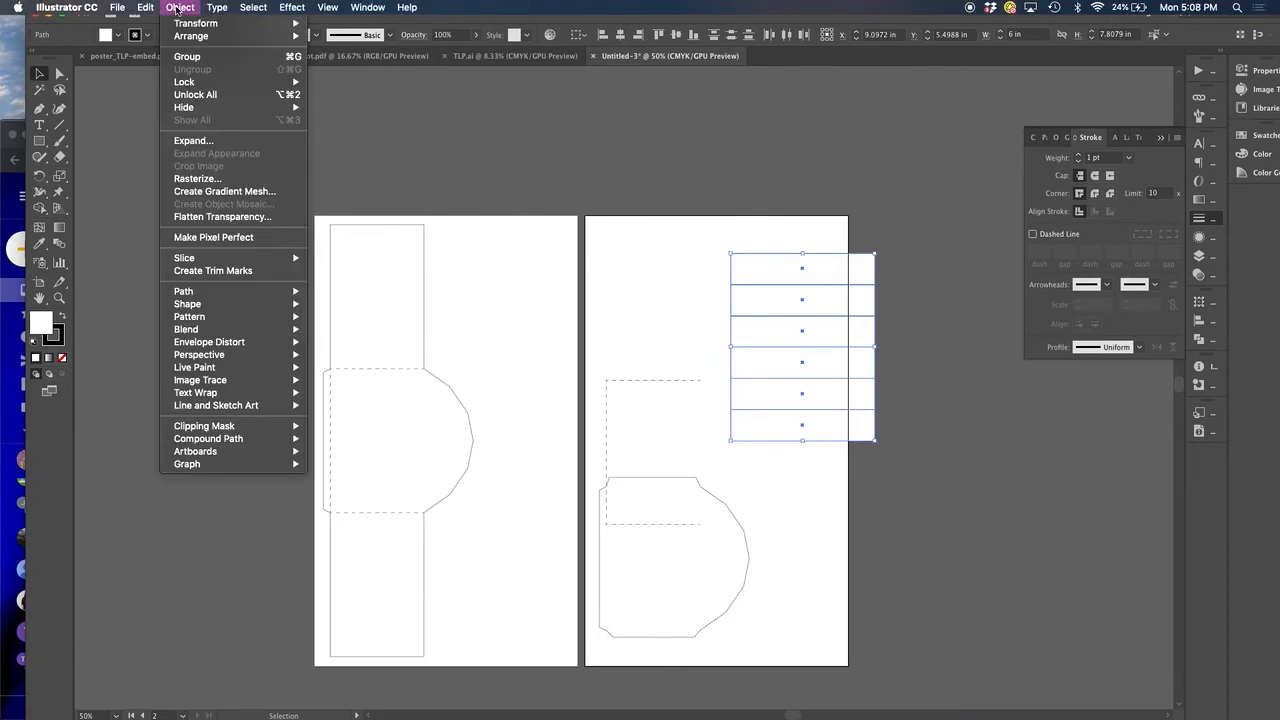
left_click(193, 96)
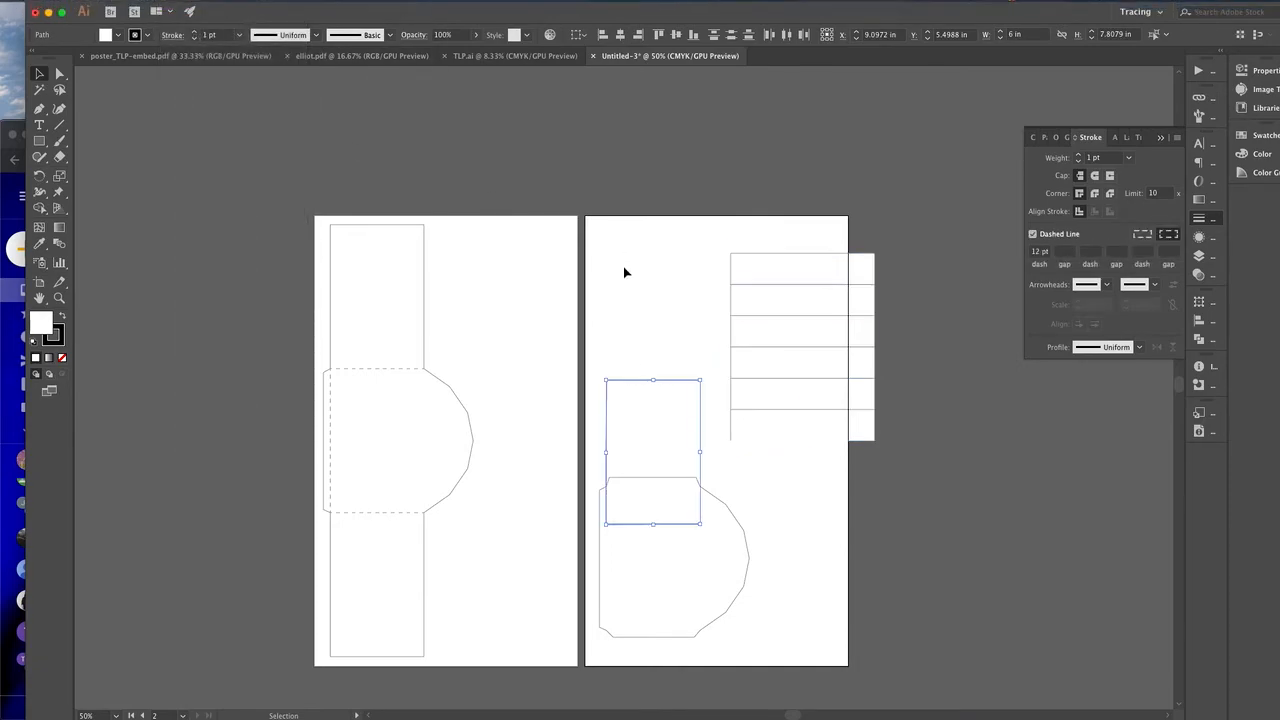
left_click(634, 306)
left_click(663, 380)
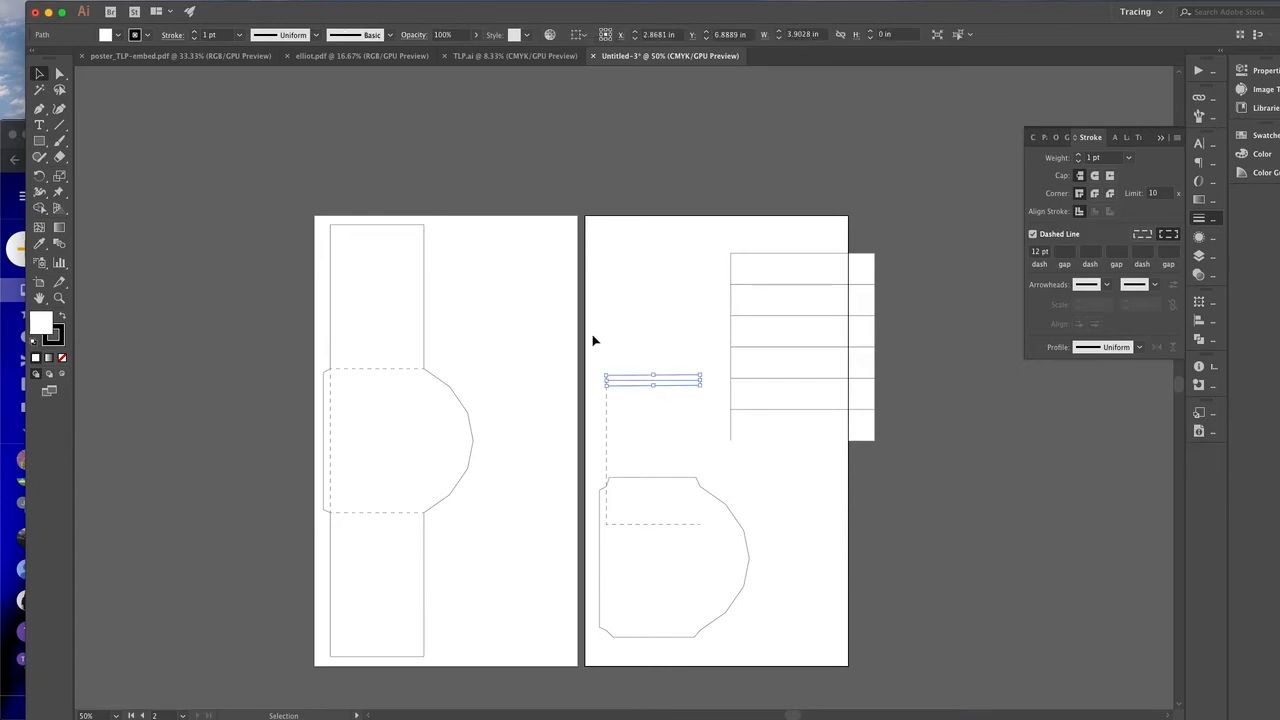
- Move the dashed fold lines onto the tabbed arch, and shift the combined piece down to the second artboard's lower edge
left_click(631, 451)
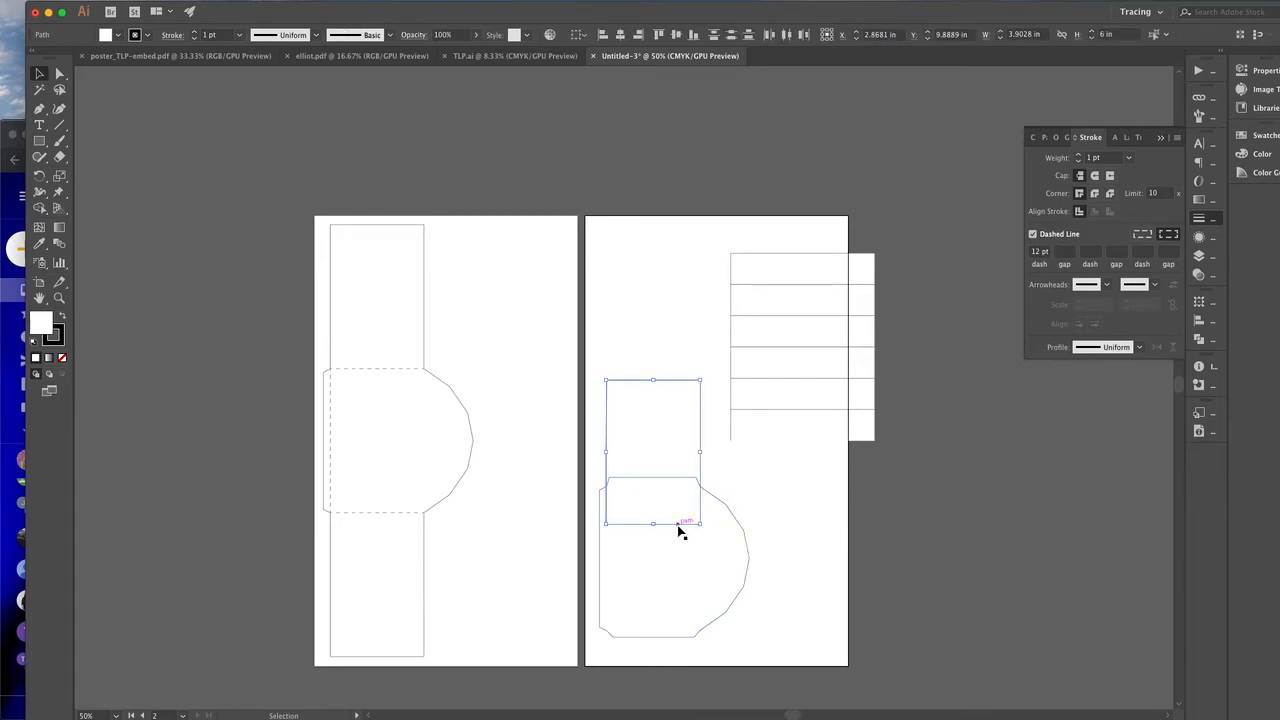
left_click_drag(676, 421, 675, 484)
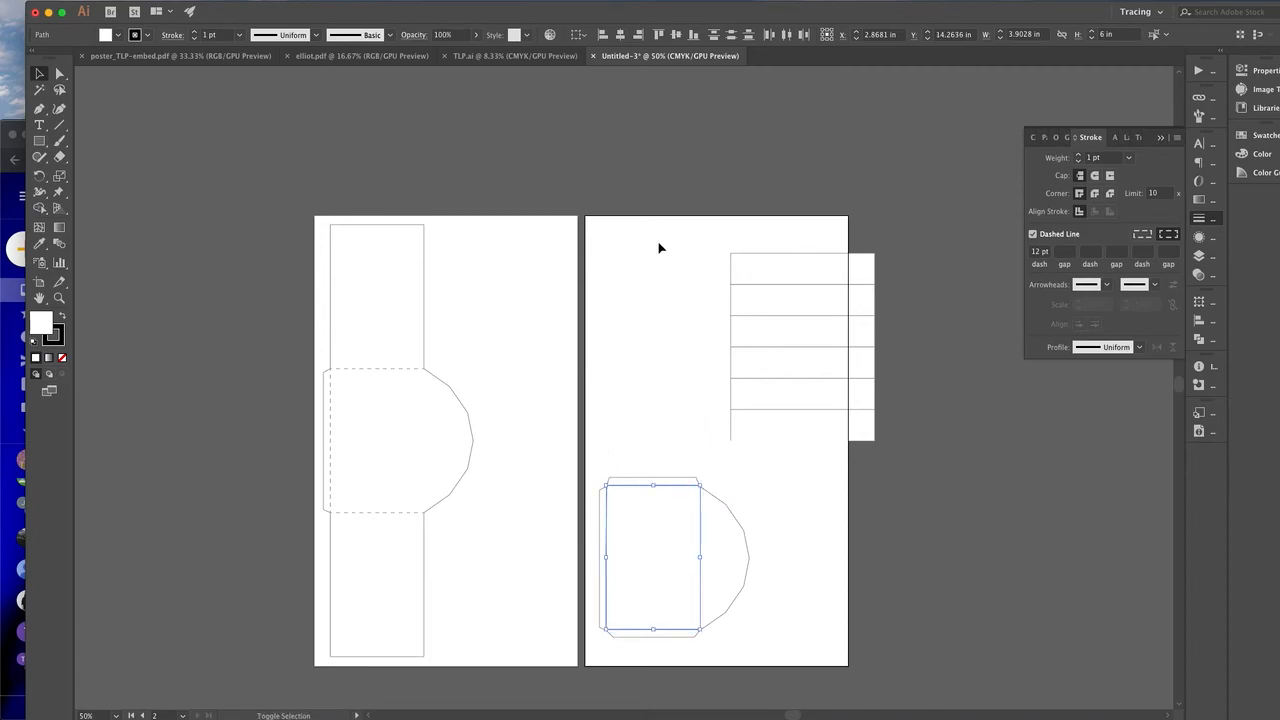
left_click(650, 330)
left_click_drag(598, 420, 714, 646)
left_click_drag(688, 490, 691, 509)
- Move the stack of six strips fully onto the second artboard, above the tabbed arch
left_click_drag(685, 287, 914, 471)
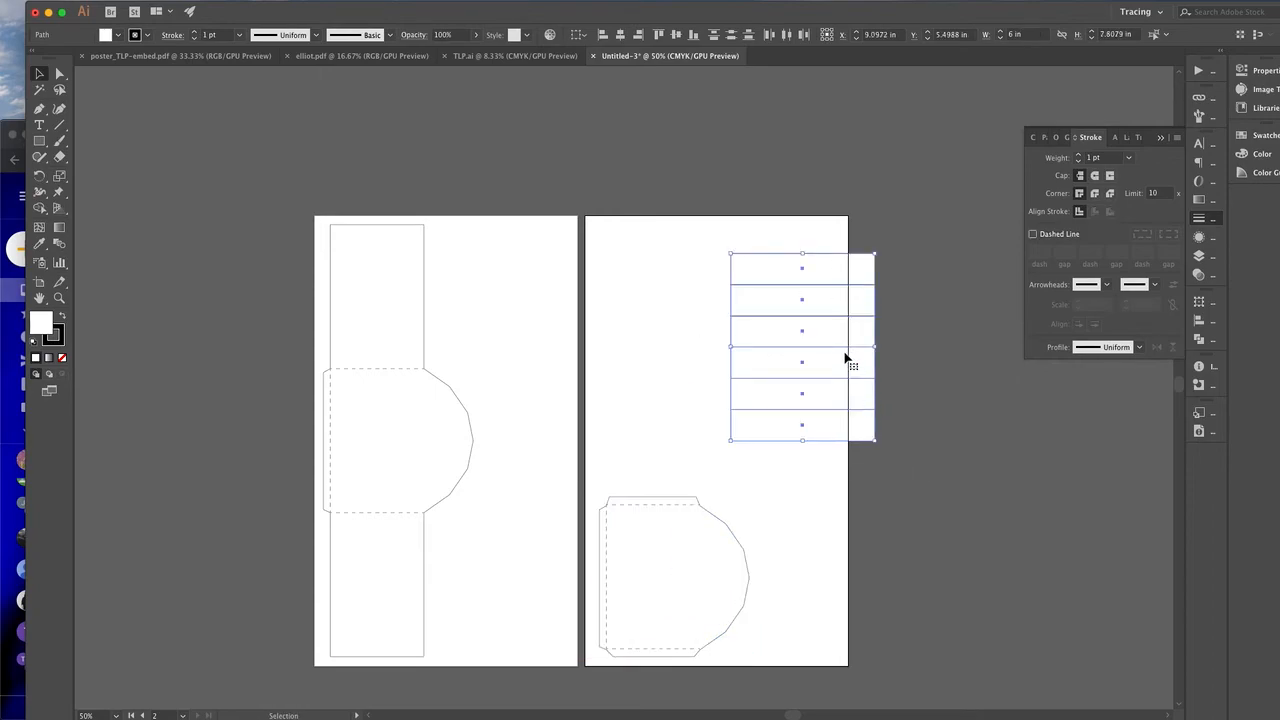
left_click_drag(846, 349, 715, 359)
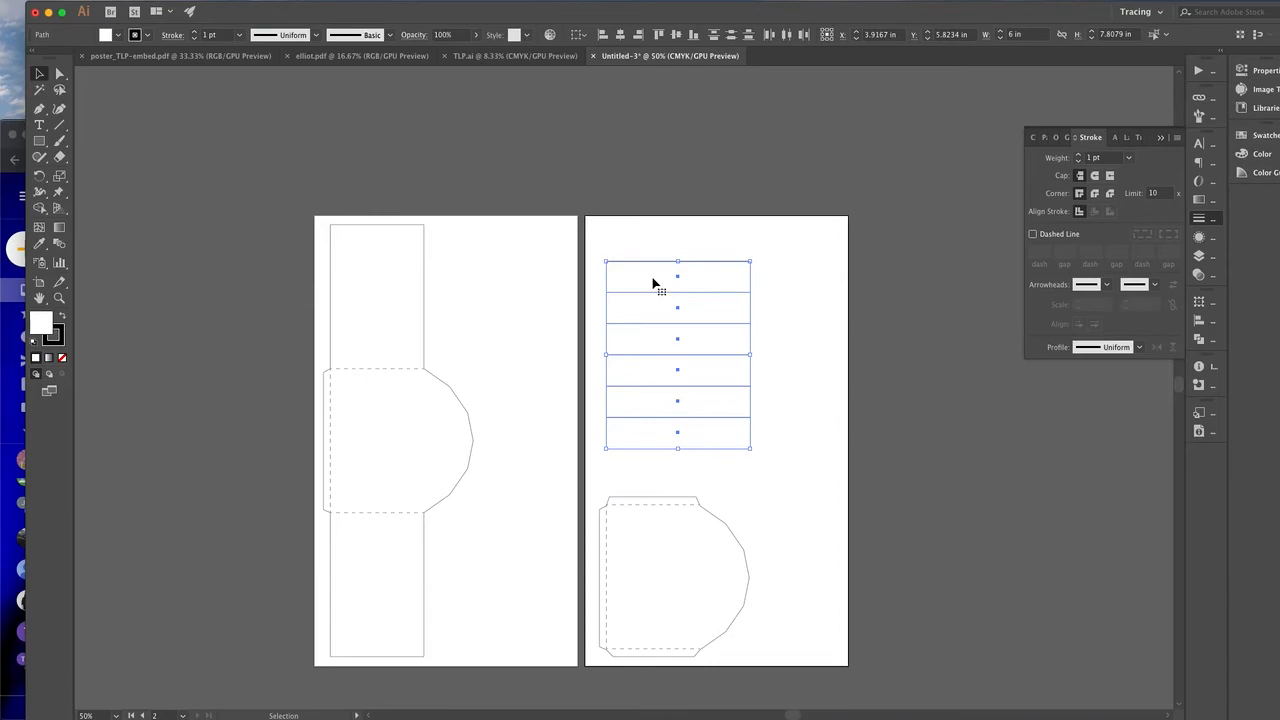
left_click(734, 232)
- Replace the solid edge between the first and second strips with a dashed fold line
key("super+equal")
key("super+equal")
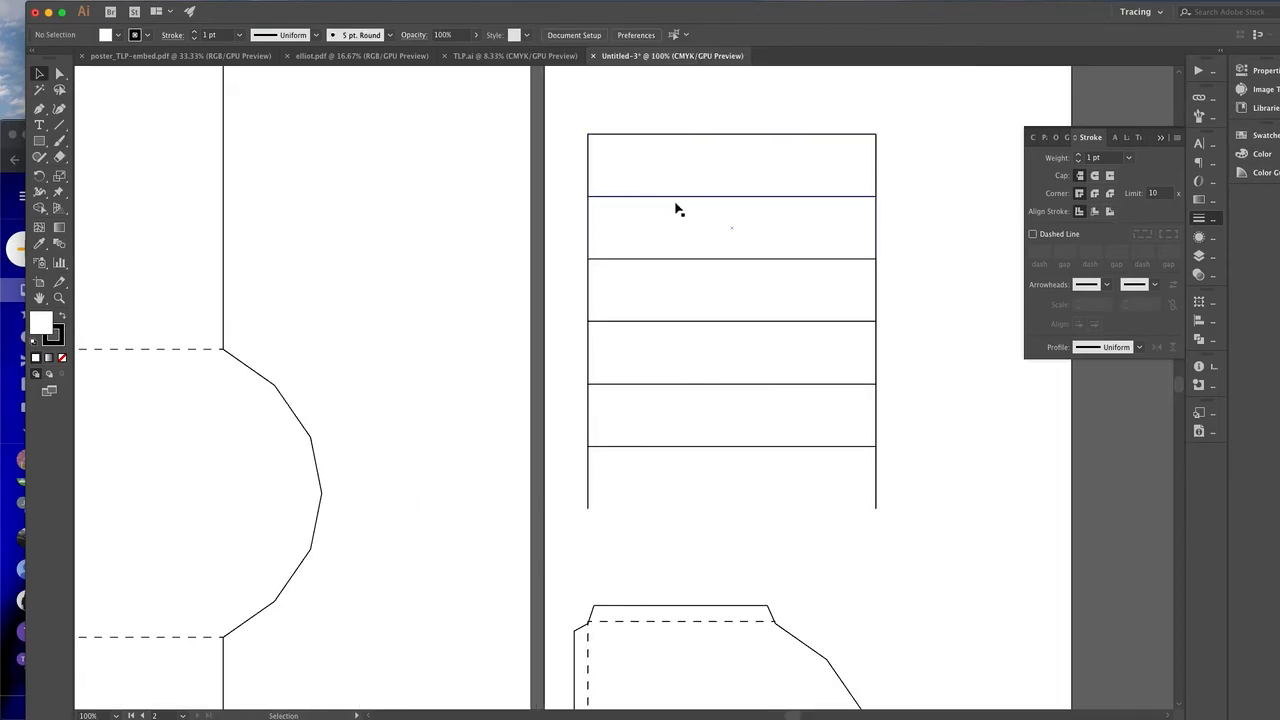
left_click(680, 197)
left_click(40, 108)
left_click(730, 197)
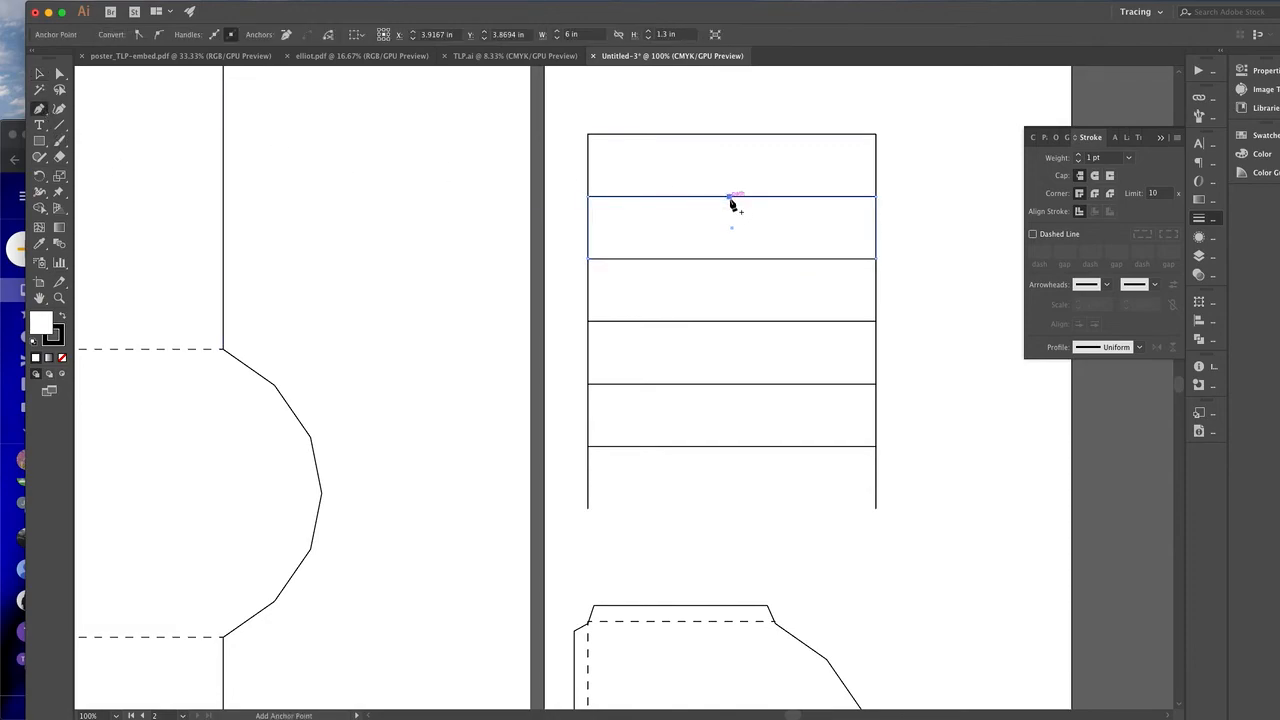
left_click(59, 73)
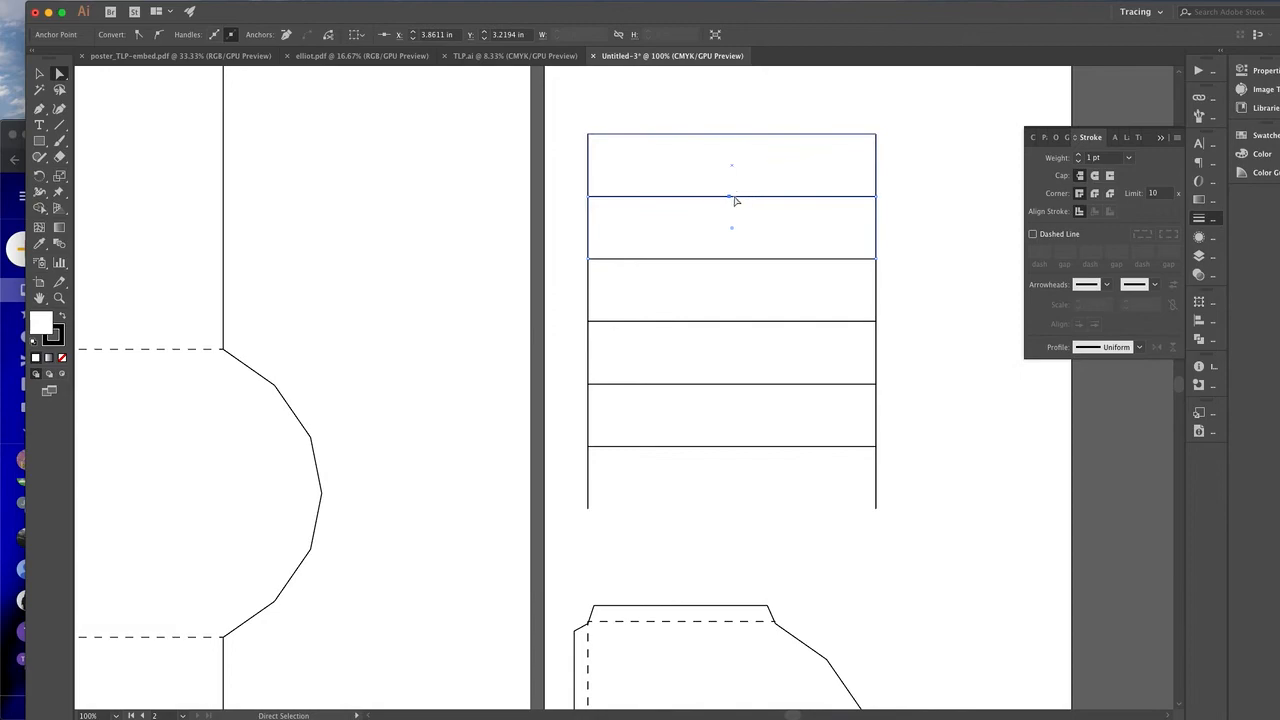
key("Delete")
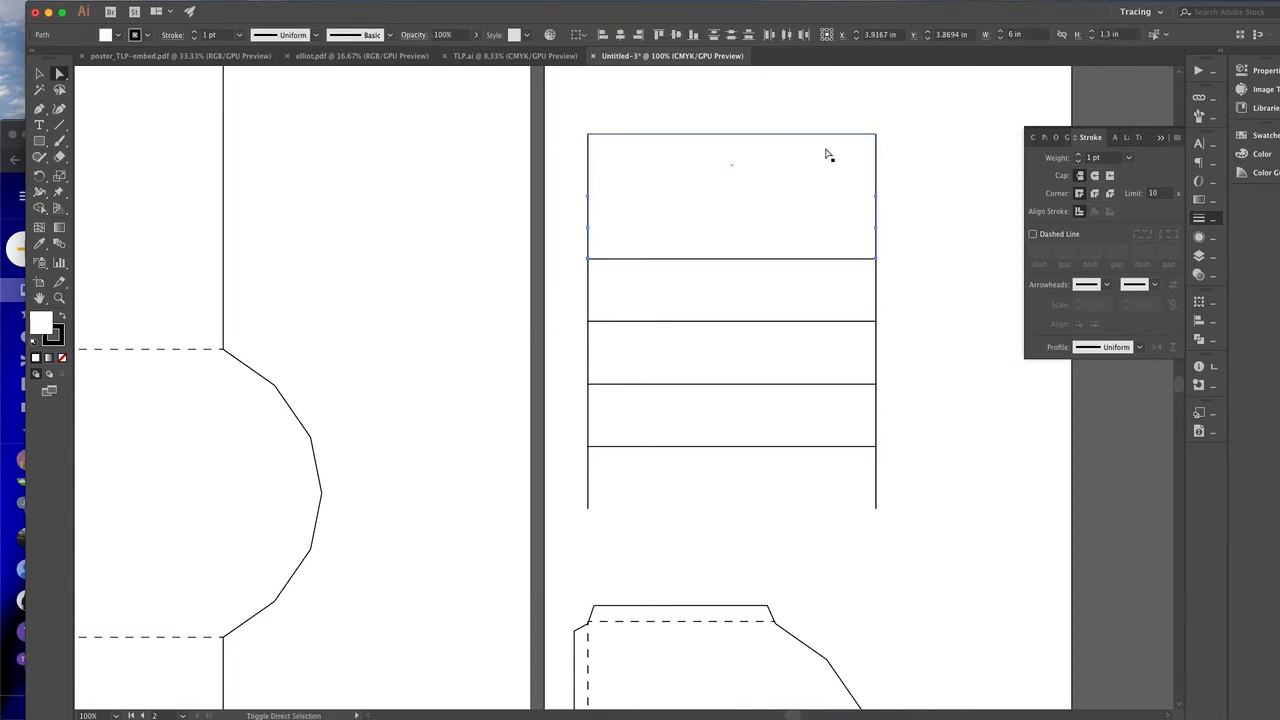
key("super+z")
left_click(1034, 234)
- Delete the solid upper edges of the third and fourth strips, keeping their side edges
left_click(720, 259)
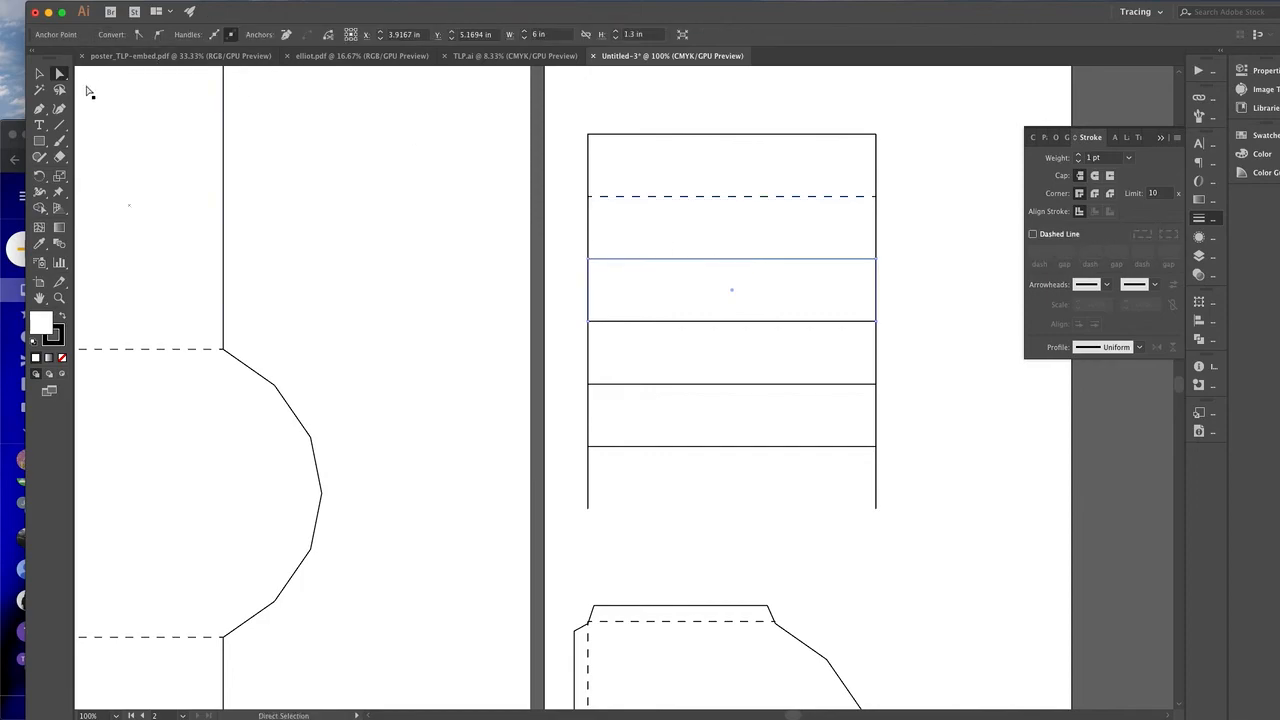
left_click(39, 108)
key("Delete")
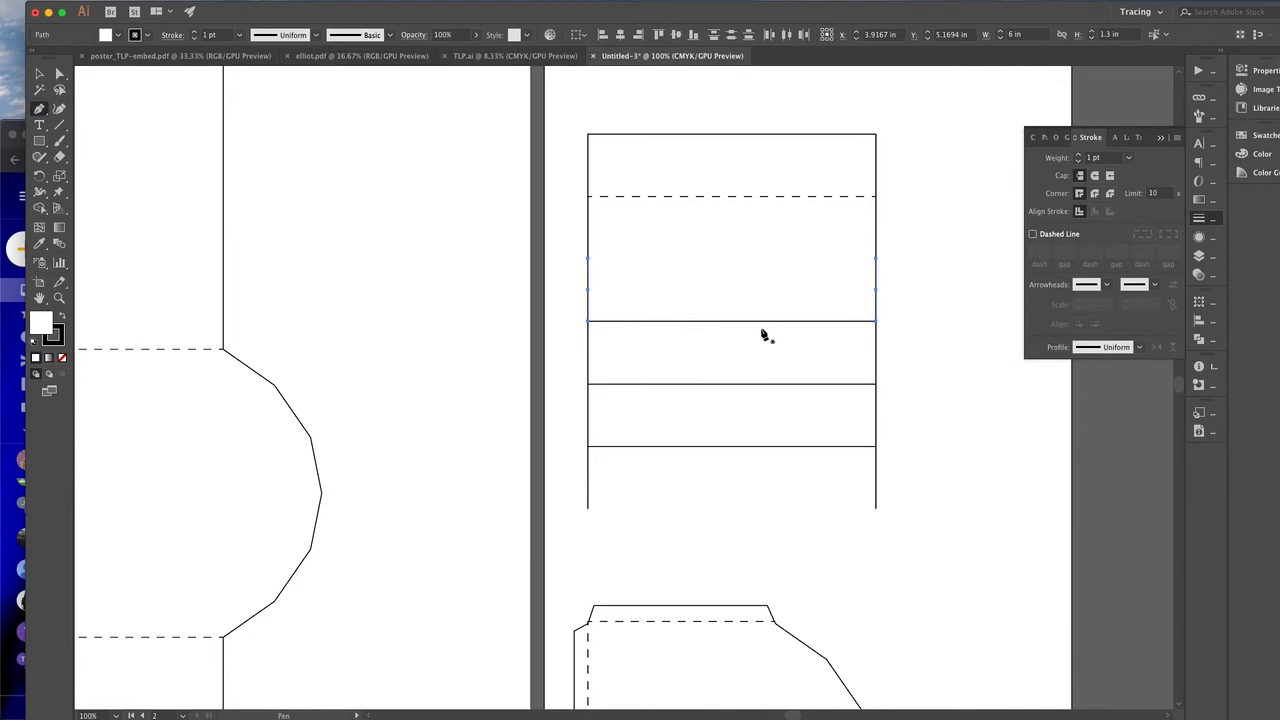
key("a")
left_click(757, 322)
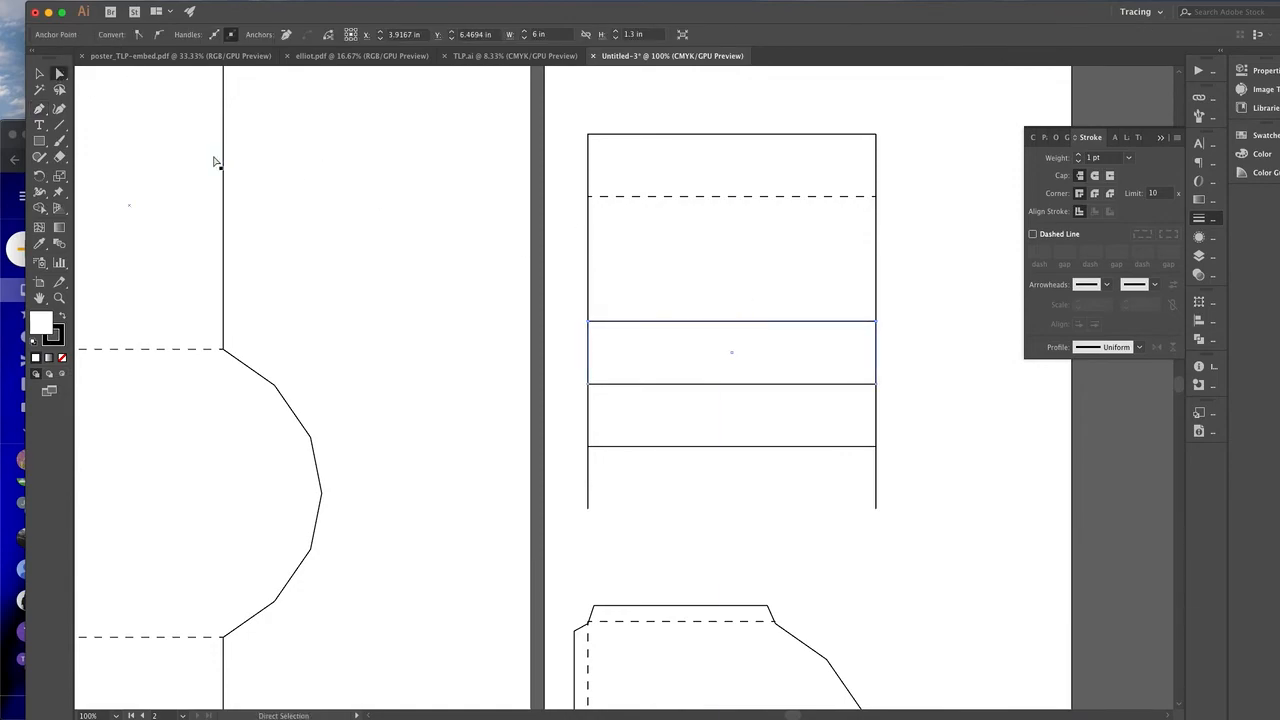
left_click(42, 110)
key("BackSpace")
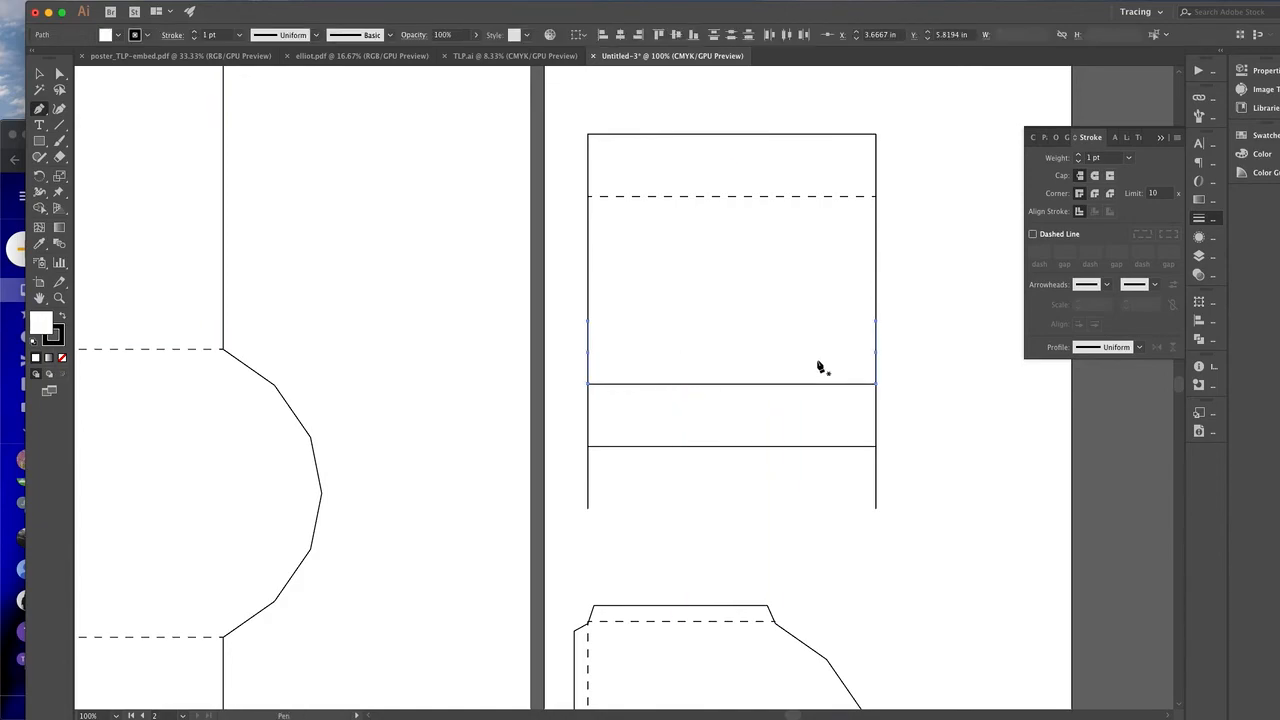
- Delete the solid upper edge of the fifth strip, keeping its sides
left_click(737, 384)
left_click(857, 414, "super")
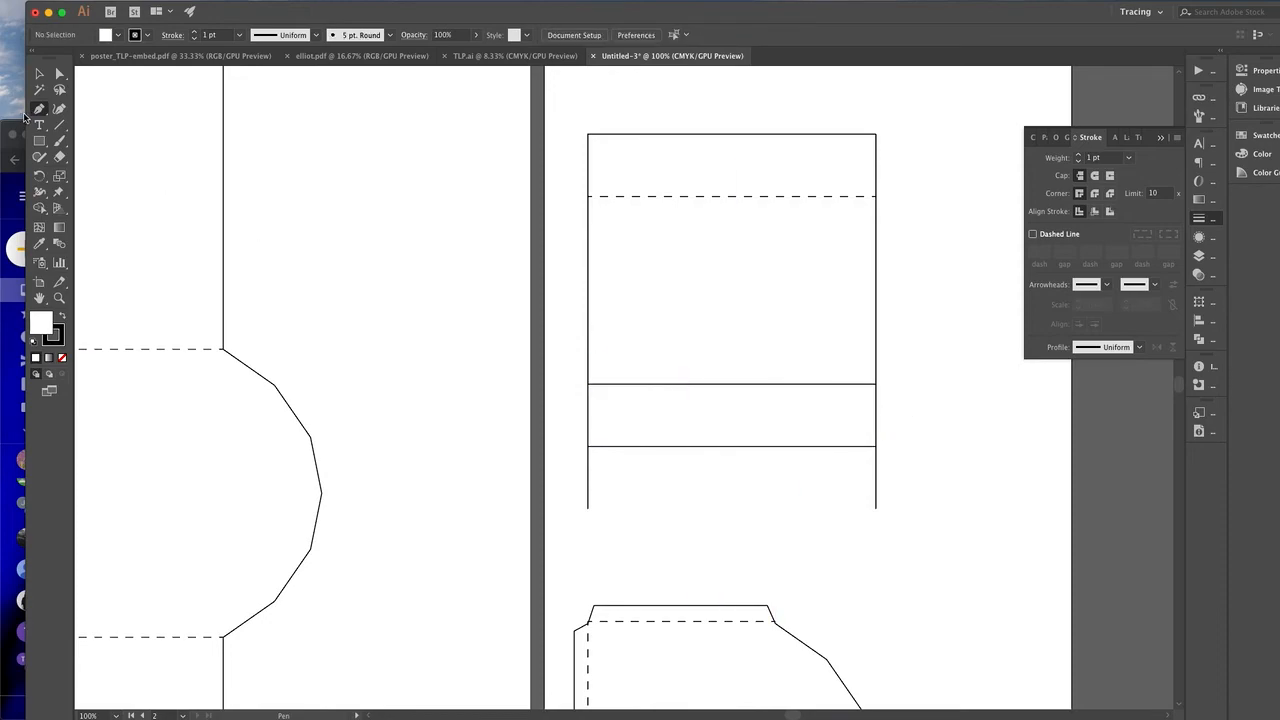
left_click(39, 73)
left_click(724, 384)
left_click(40, 112)
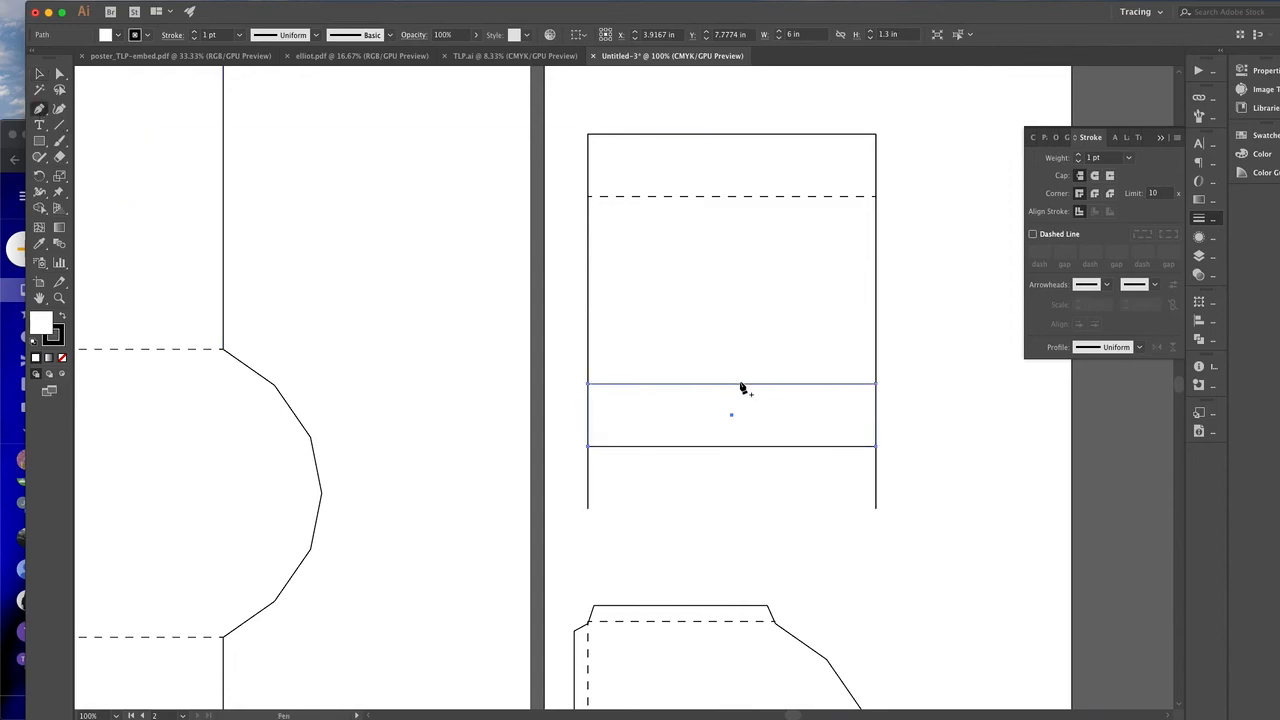
key("Delete")
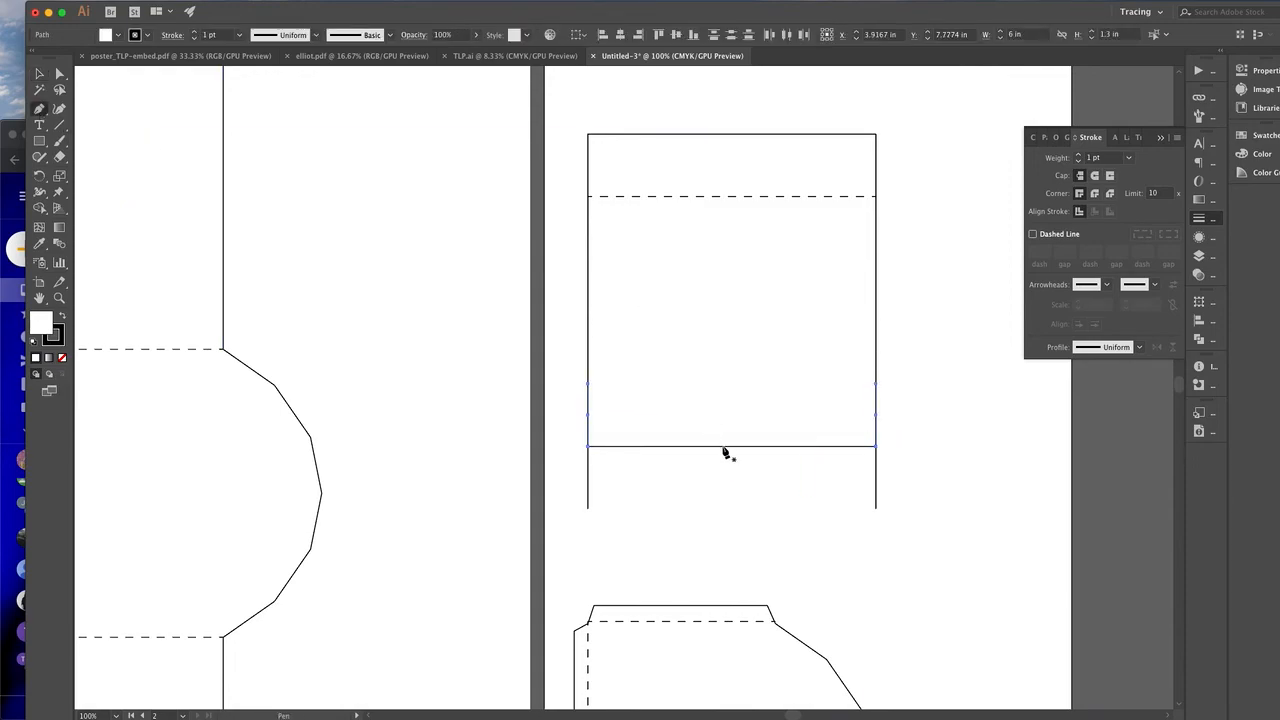
- Turn the lowest strip upside down so its solid edge closes the bottom of the stack's outline
left_click(38, 73)
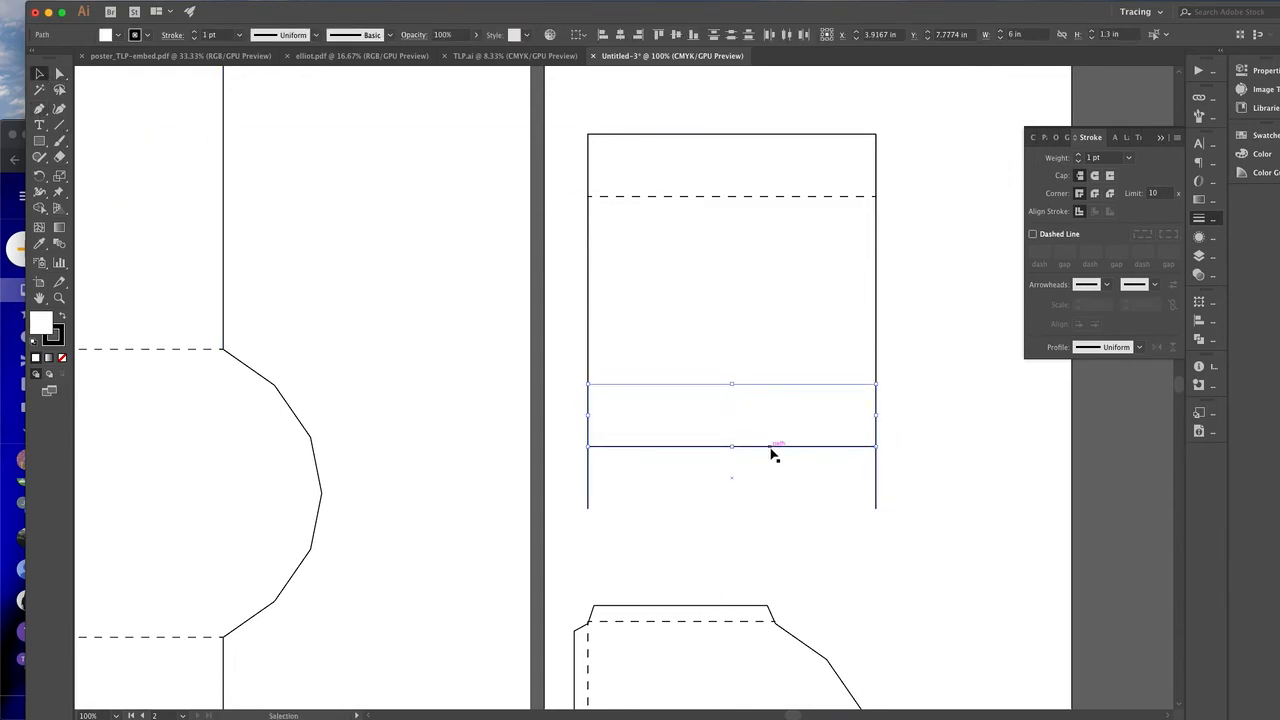
left_click(800, 490)
left_click(877, 495)
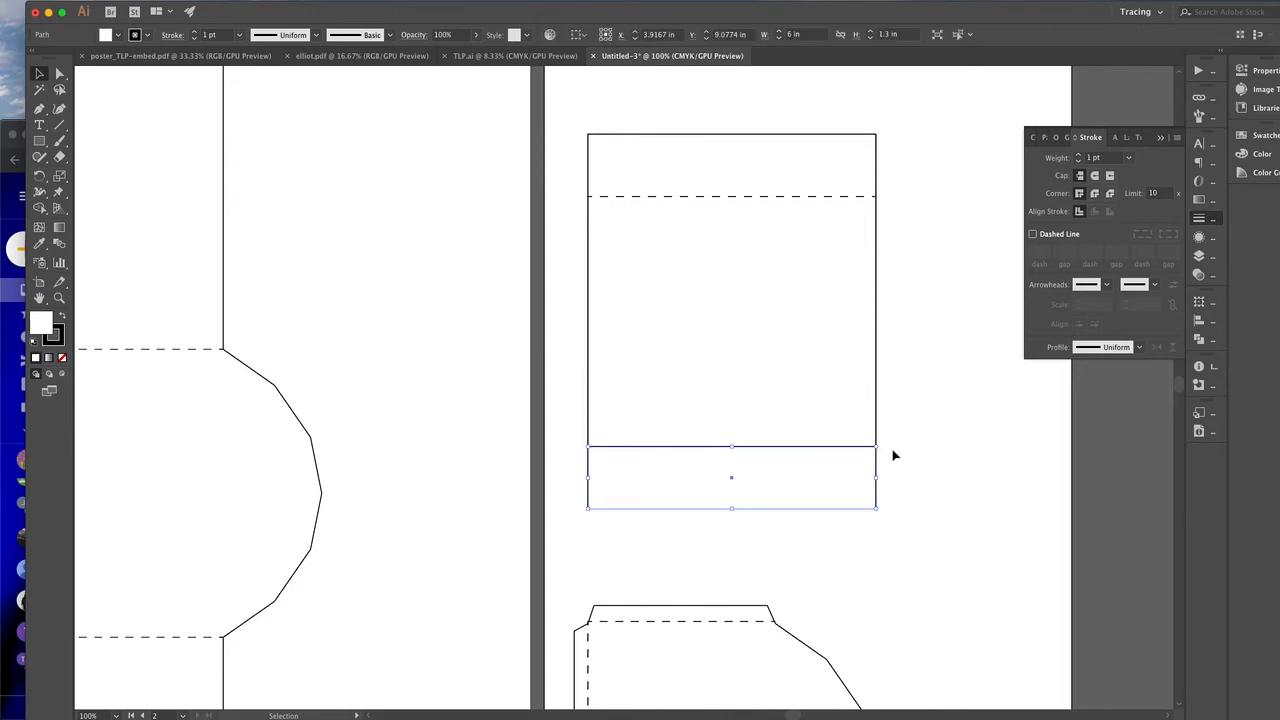
left_click_drag(883, 446, 574, 551)
left_click(850, 309)
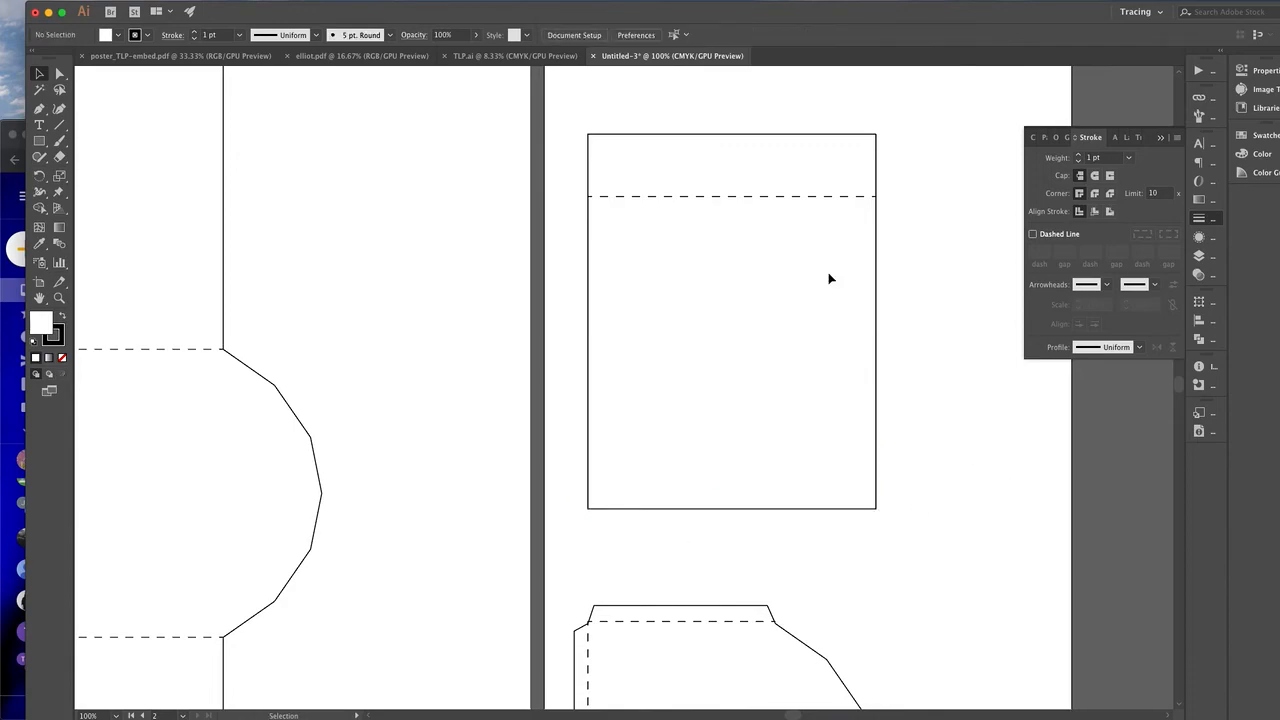
- Duplicate the dashed fold line down the stack to make five fold lines between the six segments
left_click(772, 197)
left_click_drag(783, 208, 834, 449, "alt")
left_click(927, 418)
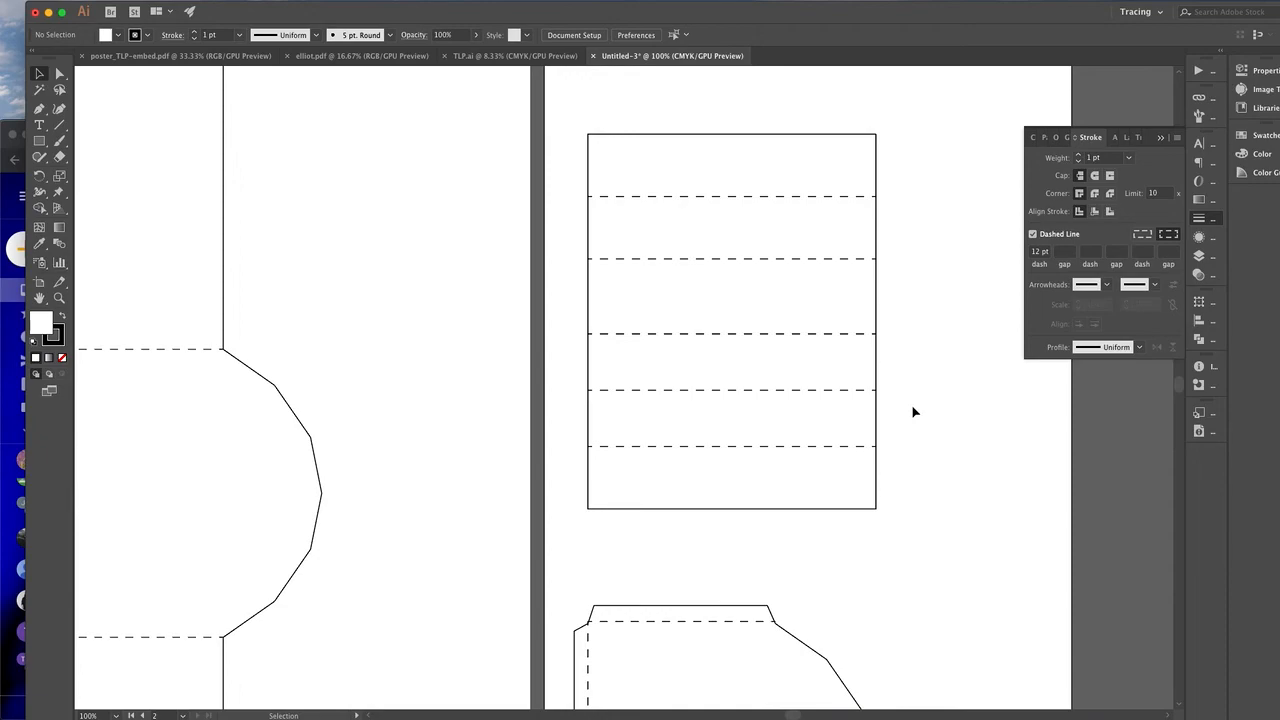
- Move the third and fourth dashed fold lines up so they line up with the joints between segments
left_click_drag(834, 338, 831, 320)
left_click(917, 358)
left_click_drag(866, 394, 863, 382)
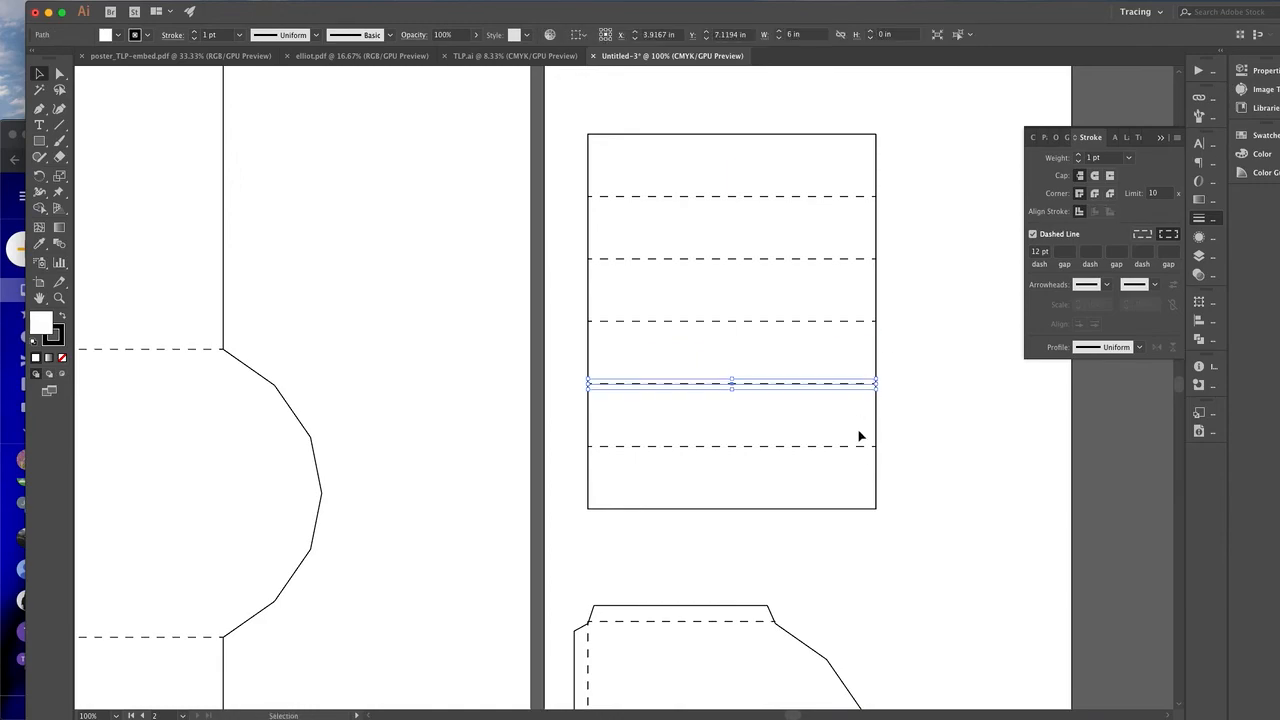
left_click_drag(856, 446, 854, 443)
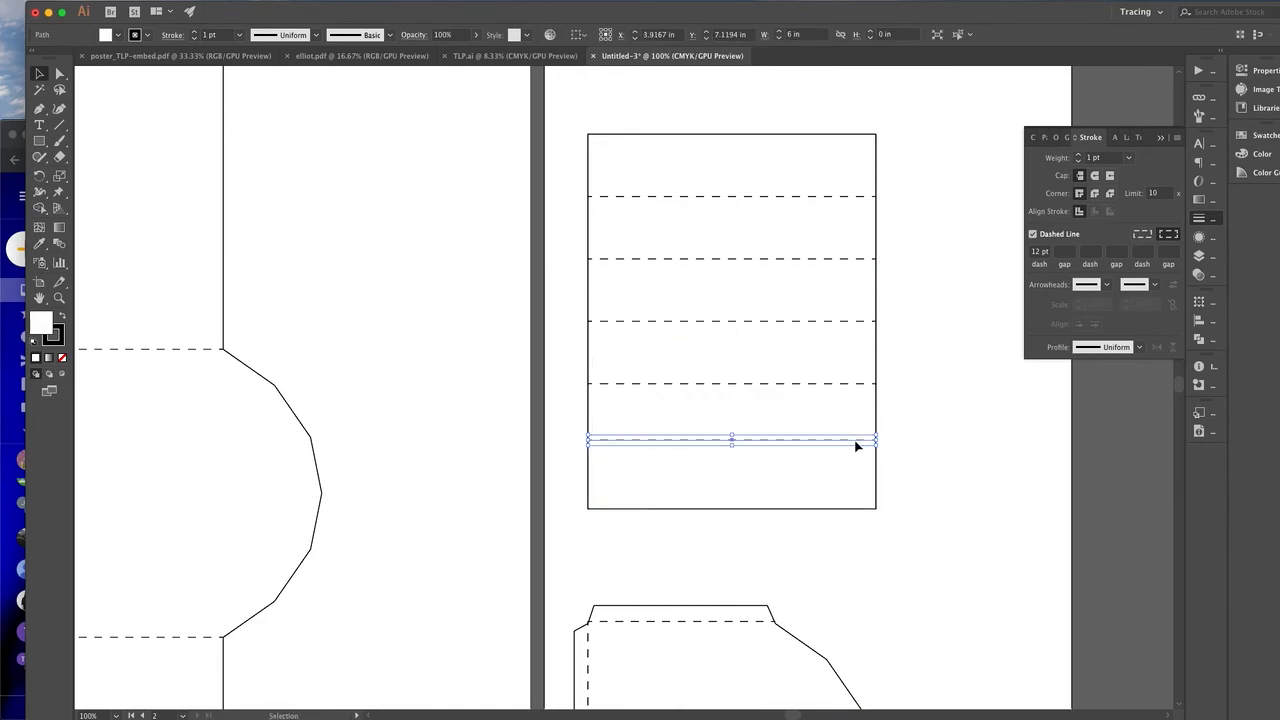
left_click(952, 480)
- Move the lowest dashed fold line down to the joint between the fifth and sixth segments
scroll(952, 480, "right", 2)
scroll(952, 480, "up", 1)
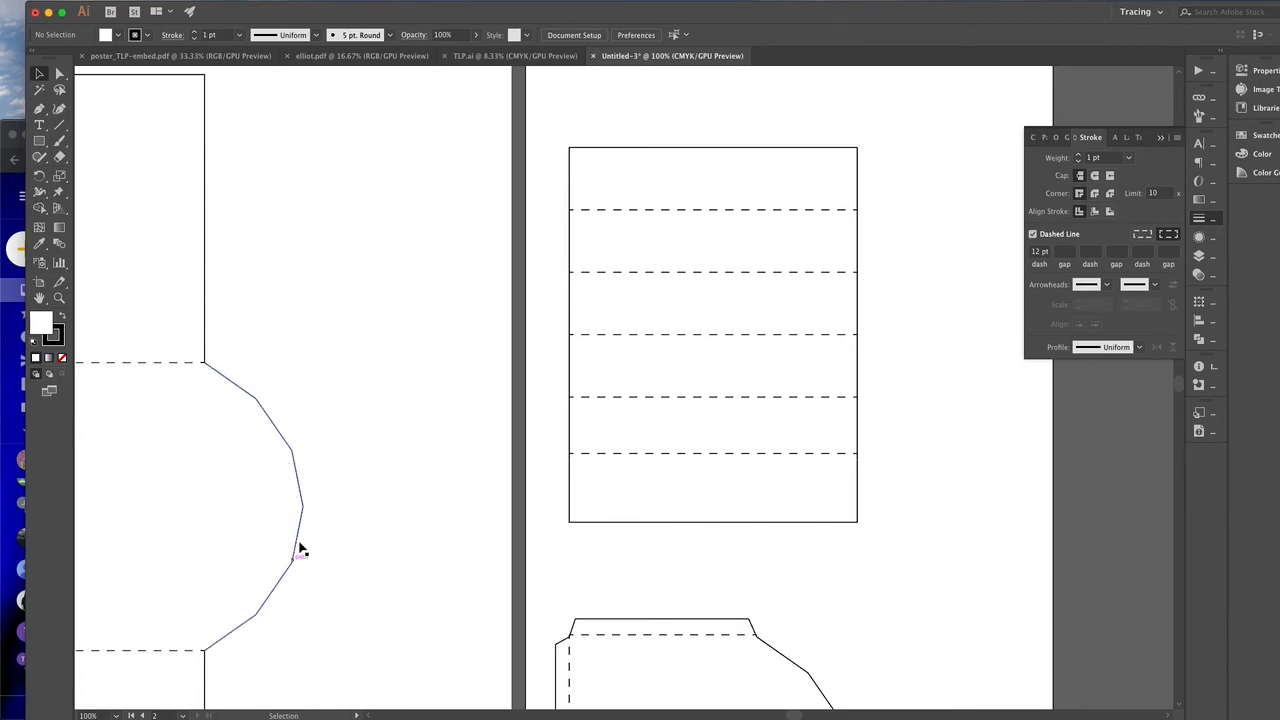
left_click_drag(546, 146, 576, 540)
left_click_drag(551, 119, 882, 547)
left_click(837, 477)
left_click_drag(831, 455, 831, 463)
left_click(917, 465)
- Apply a dashed stroke to the entire segmented strip, including its outer edges
left_click_drag(901, 530, 557, 134)
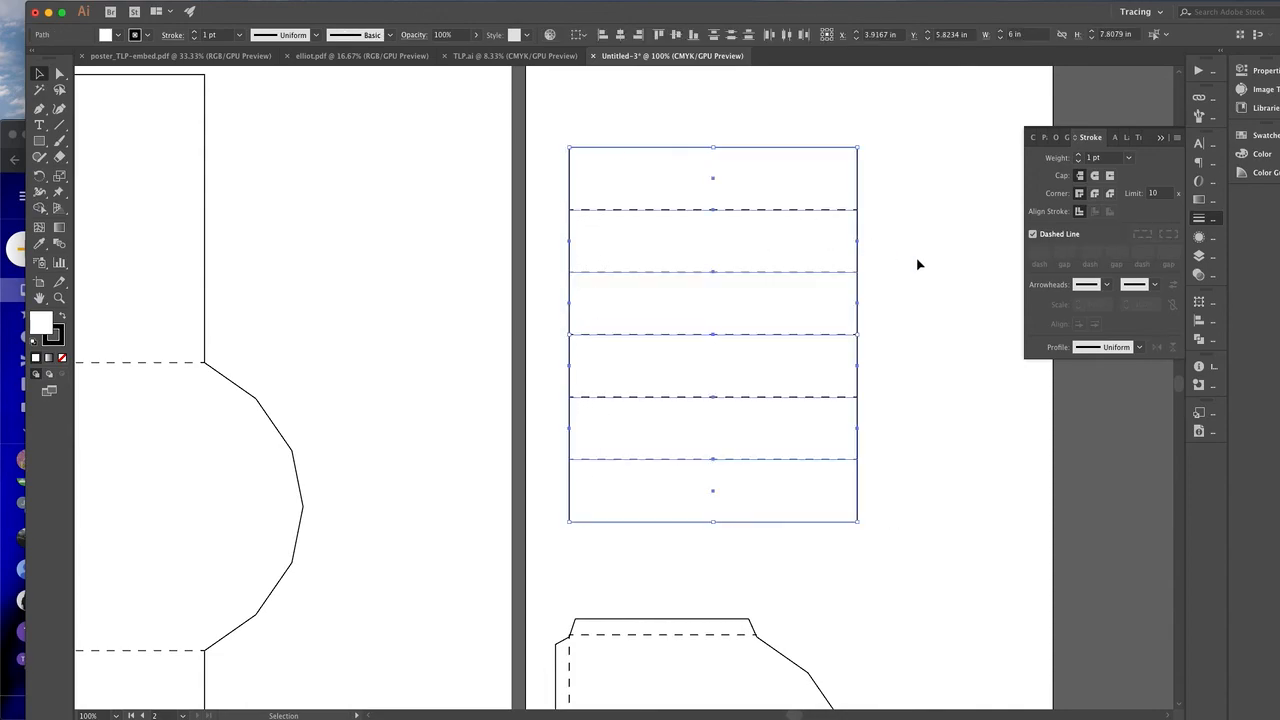
left_click(1033, 234)
left_click(980, 253)
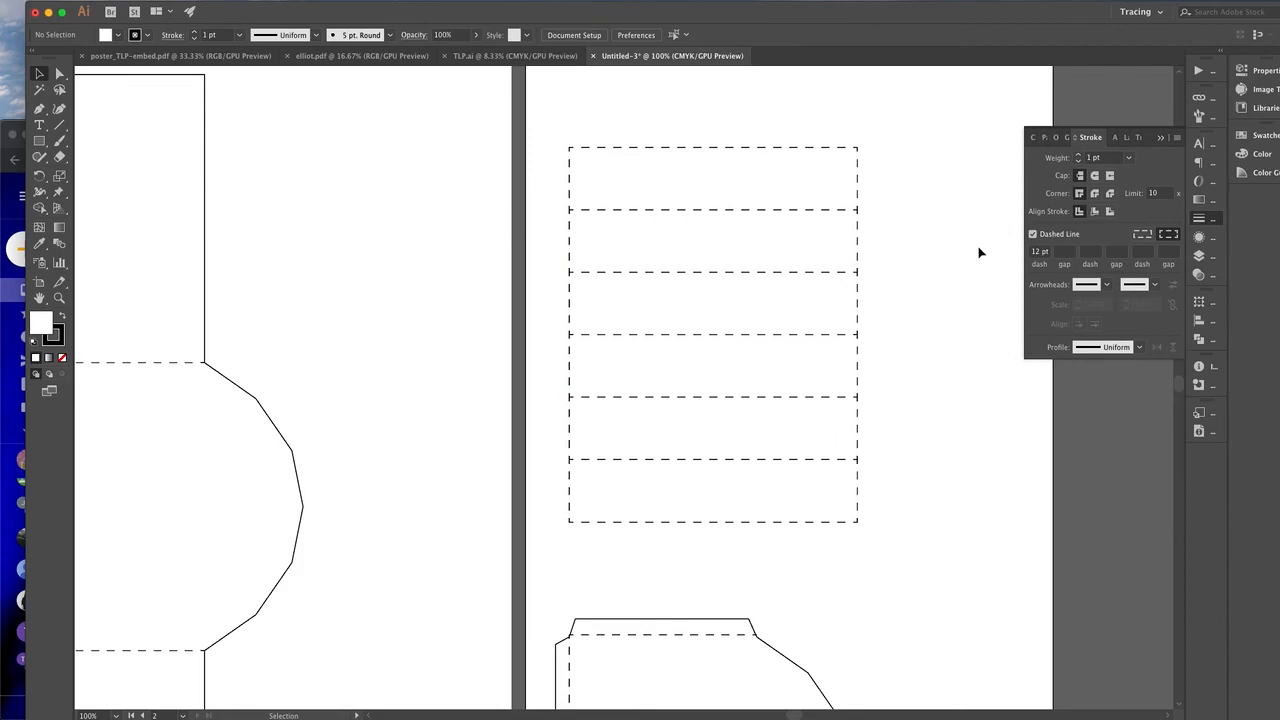
left_click_drag(573, 127, 880, 562)
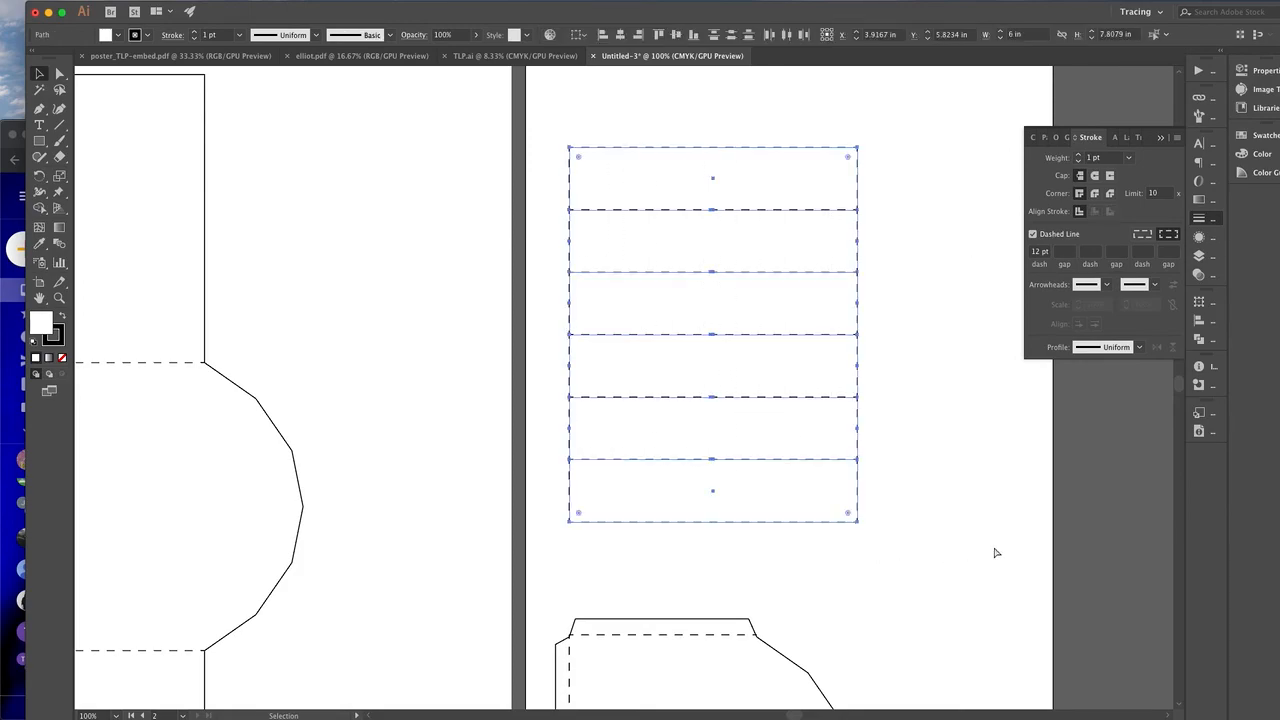
left_click(993, 550)
- Draw a glue tab about 0.36 in deep with the Pen tool along the left edge of the top segment
left_click(41, 111)
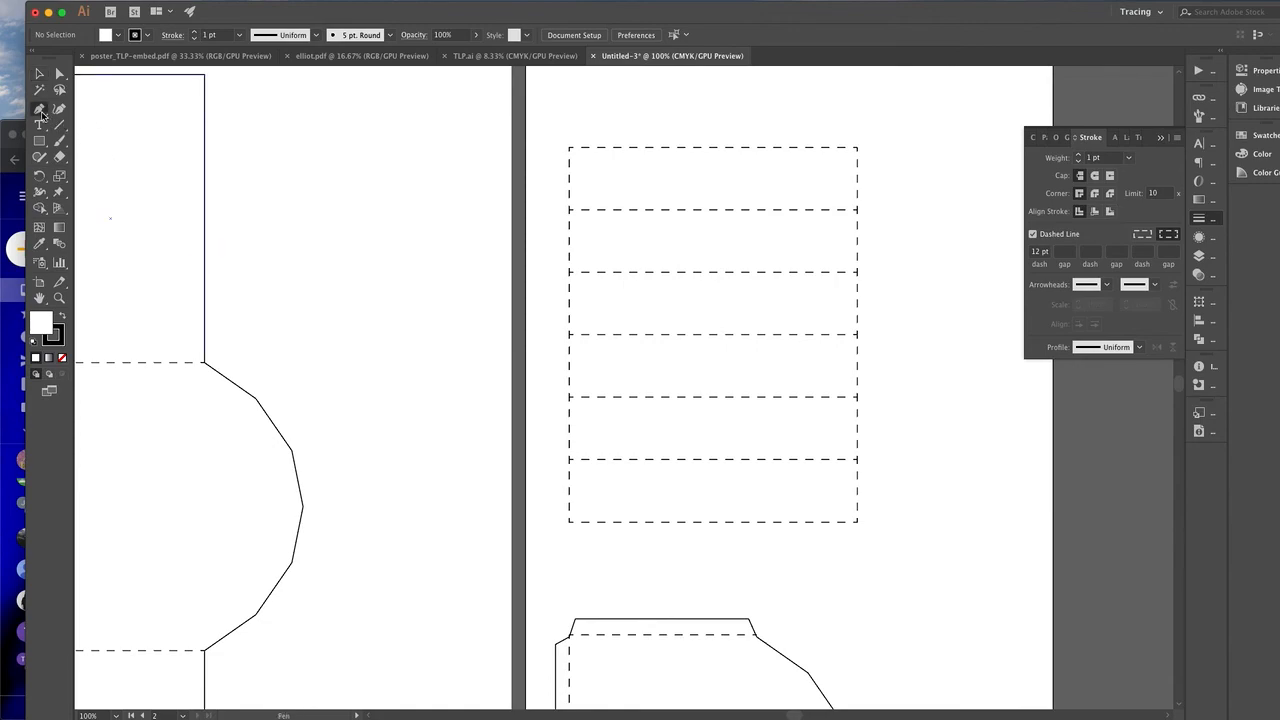
left_click(569, 209)
left_click(551, 196)
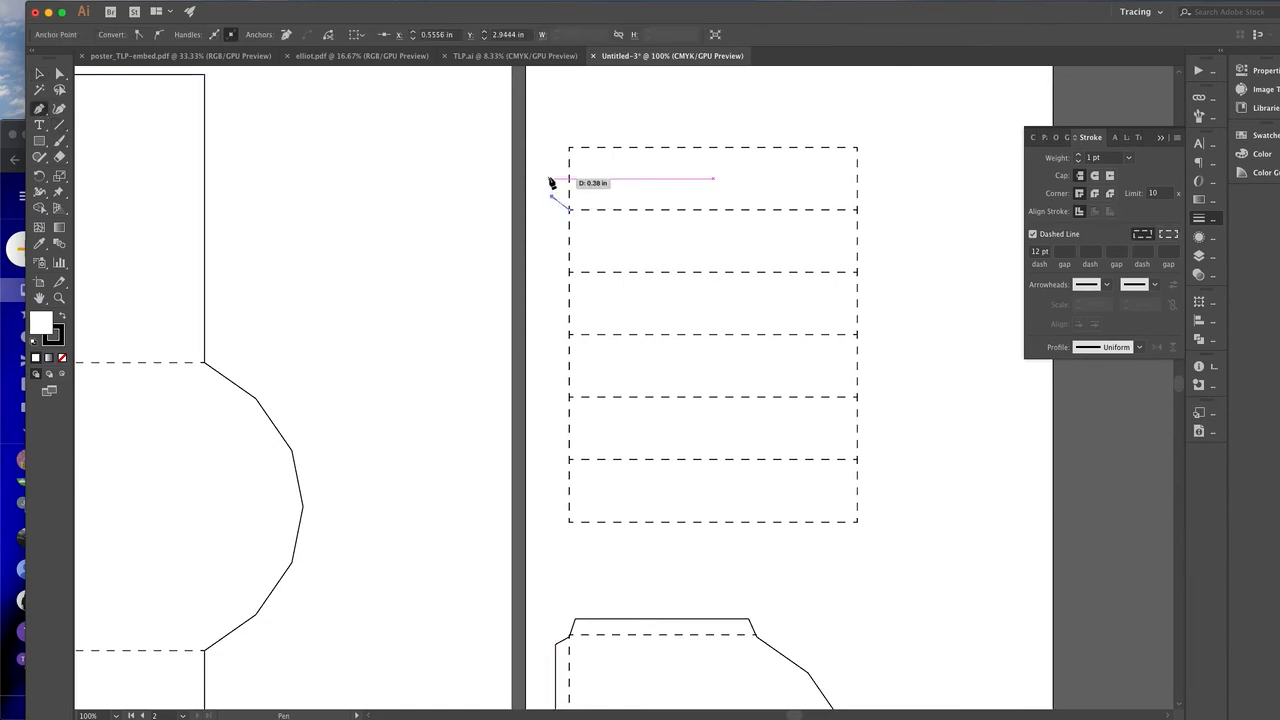
left_click(551, 156)
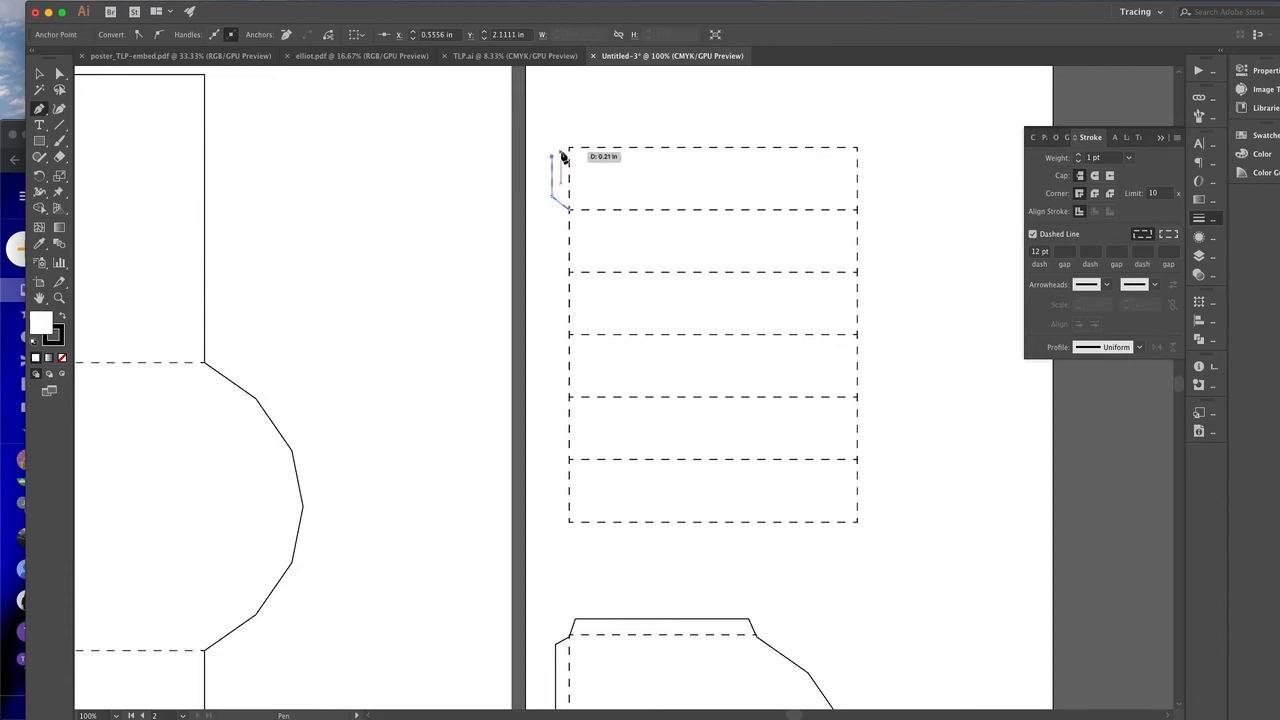
left_click(565, 143)
key("super+z")
left_click(569, 148)
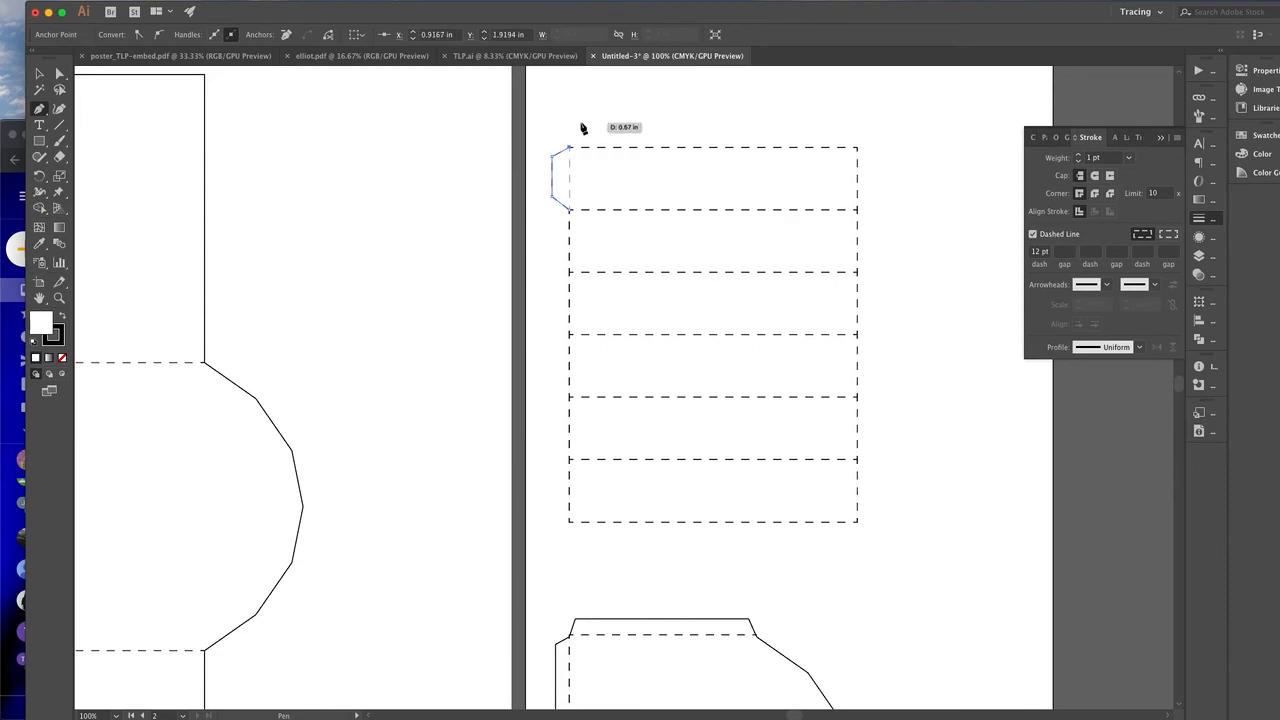
- Continue the path with no fill, adding a tapered tab about 0.5 in deep along the strip's upper edge
left_click(579, 124)
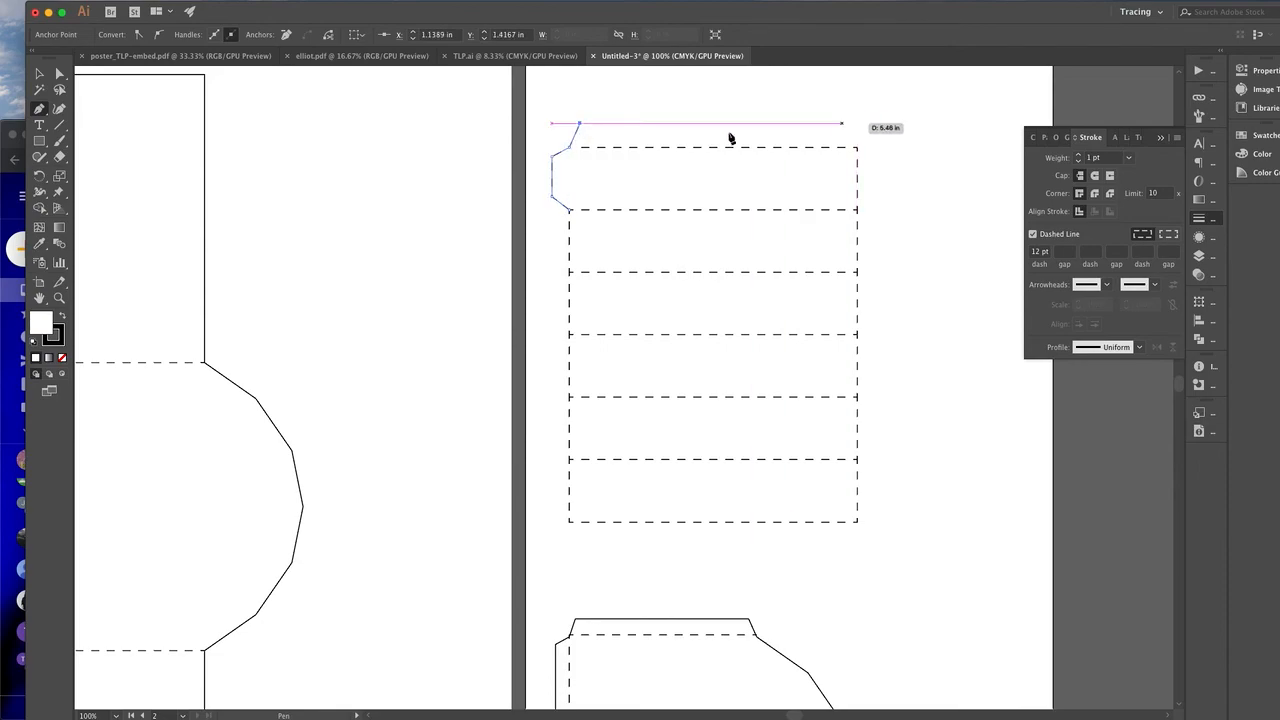
left_click(65, 361)
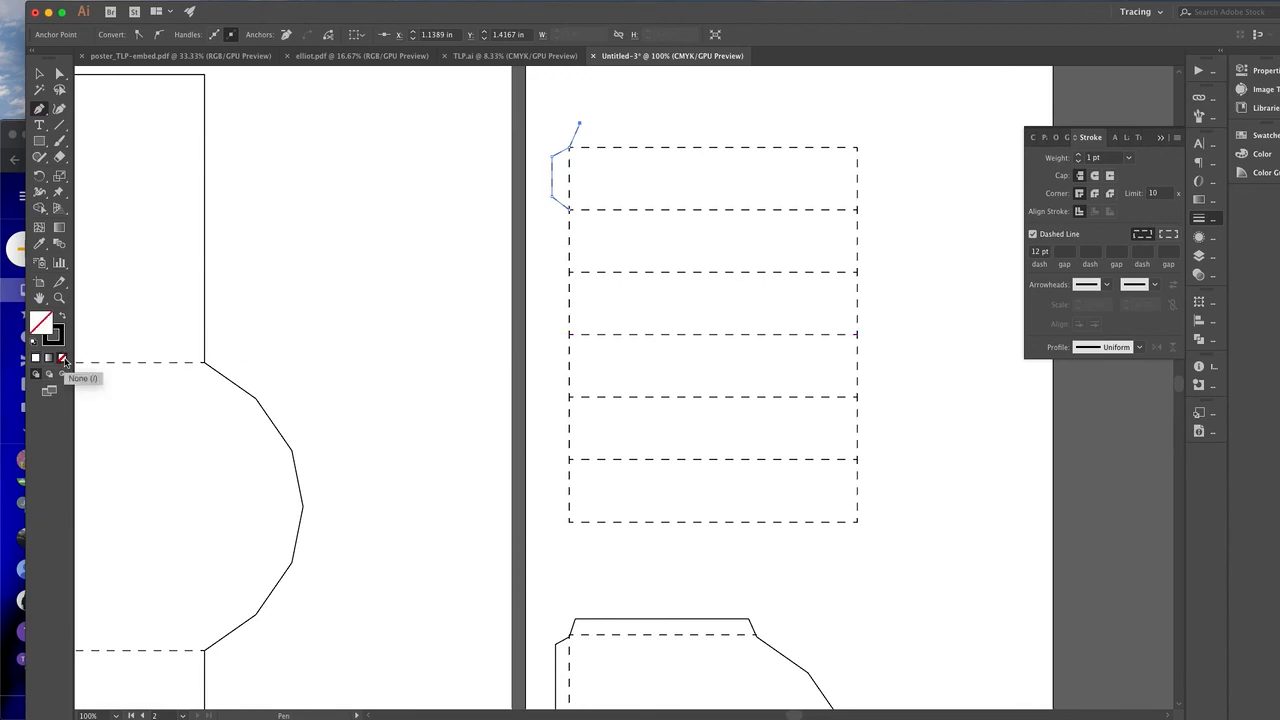
left_click(839, 123)
left_click(858, 148)
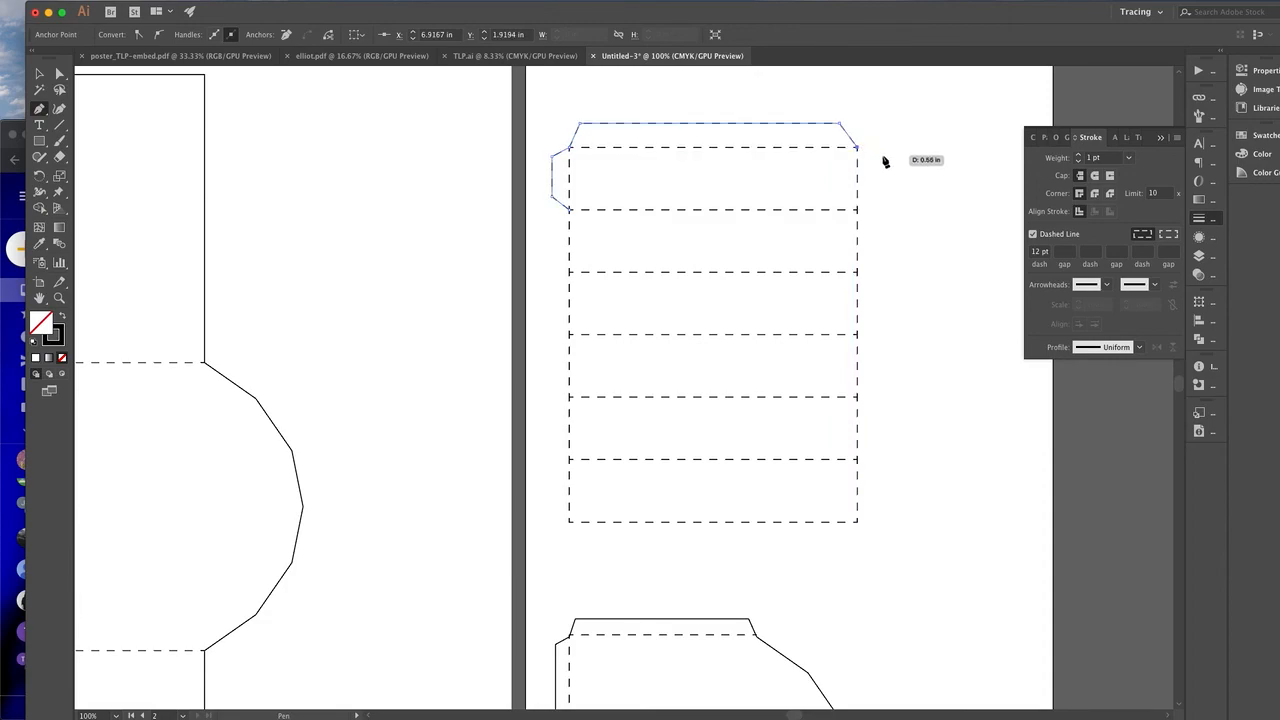
- Finish the path with a tapered tab about 0.49 in deep along the right edge of the top segment
left_click(880, 157)
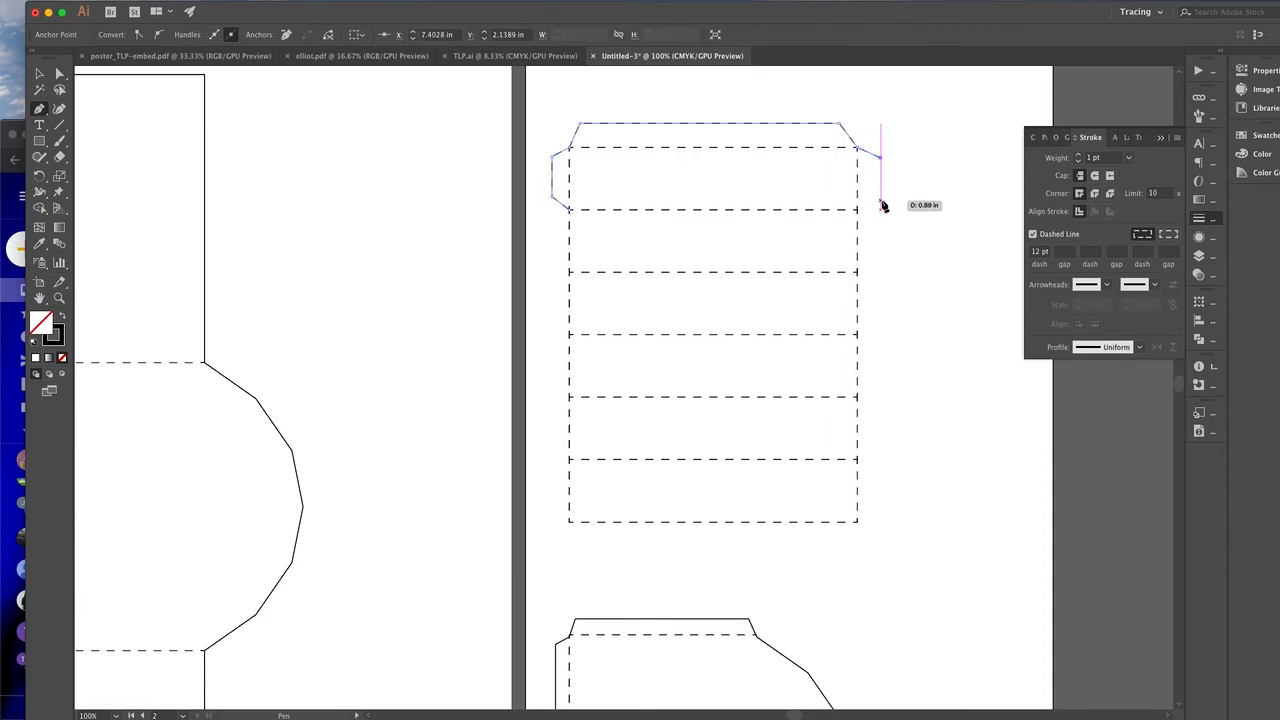
left_click(881, 198)
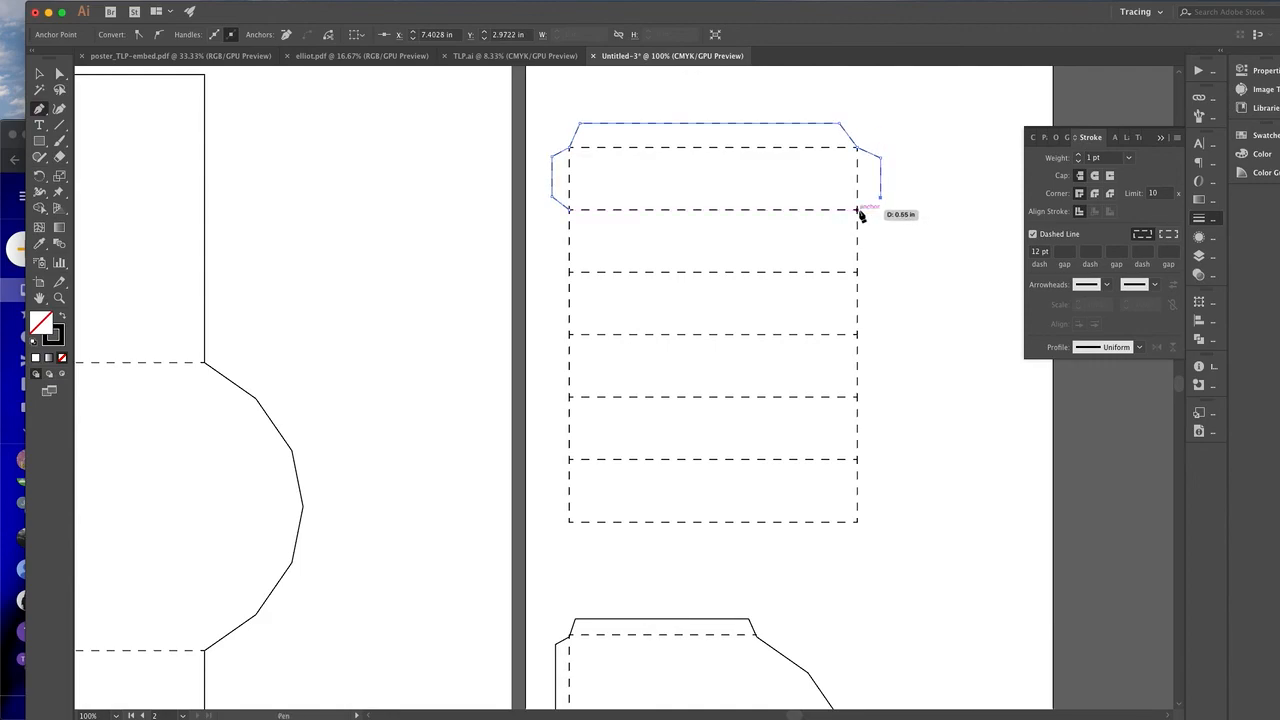
left_click(858, 210)
left_click(39, 73)
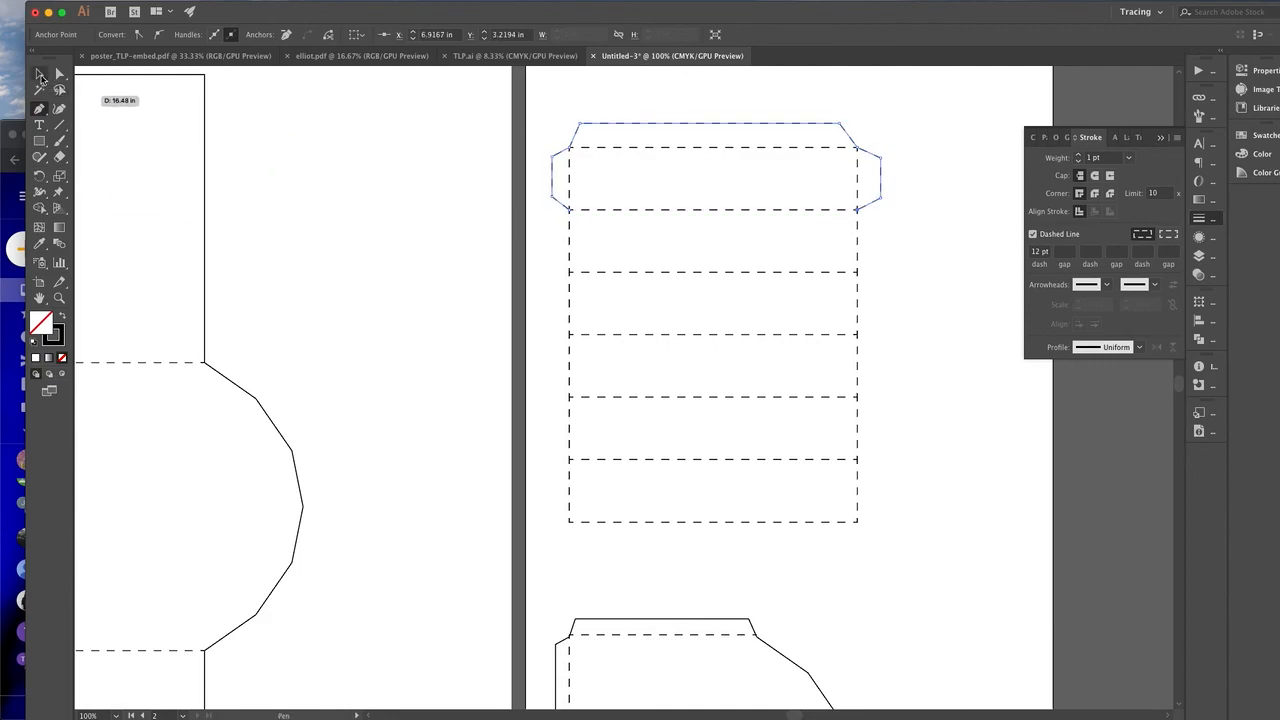
- Make the tab outline a solid line and place a copy turned 180° around the strip's bottom segment
left_click(1032, 235)
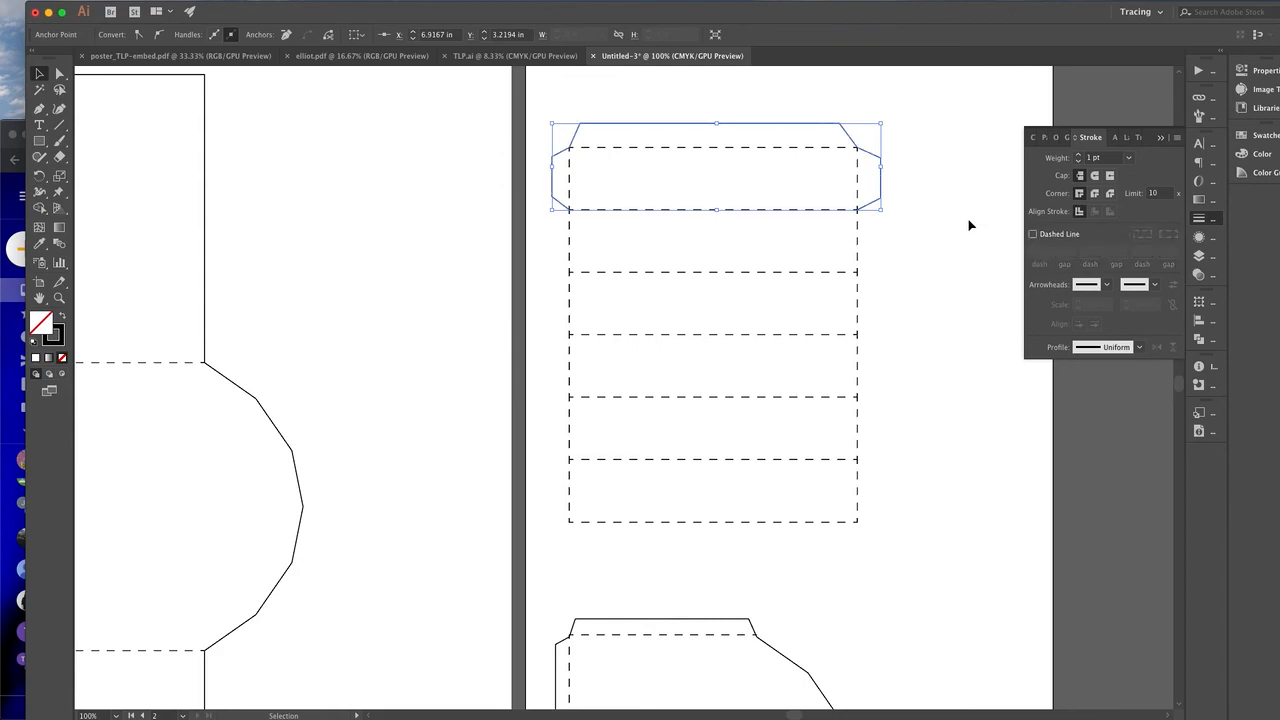
left_click(960, 215)
left_click(877, 158)
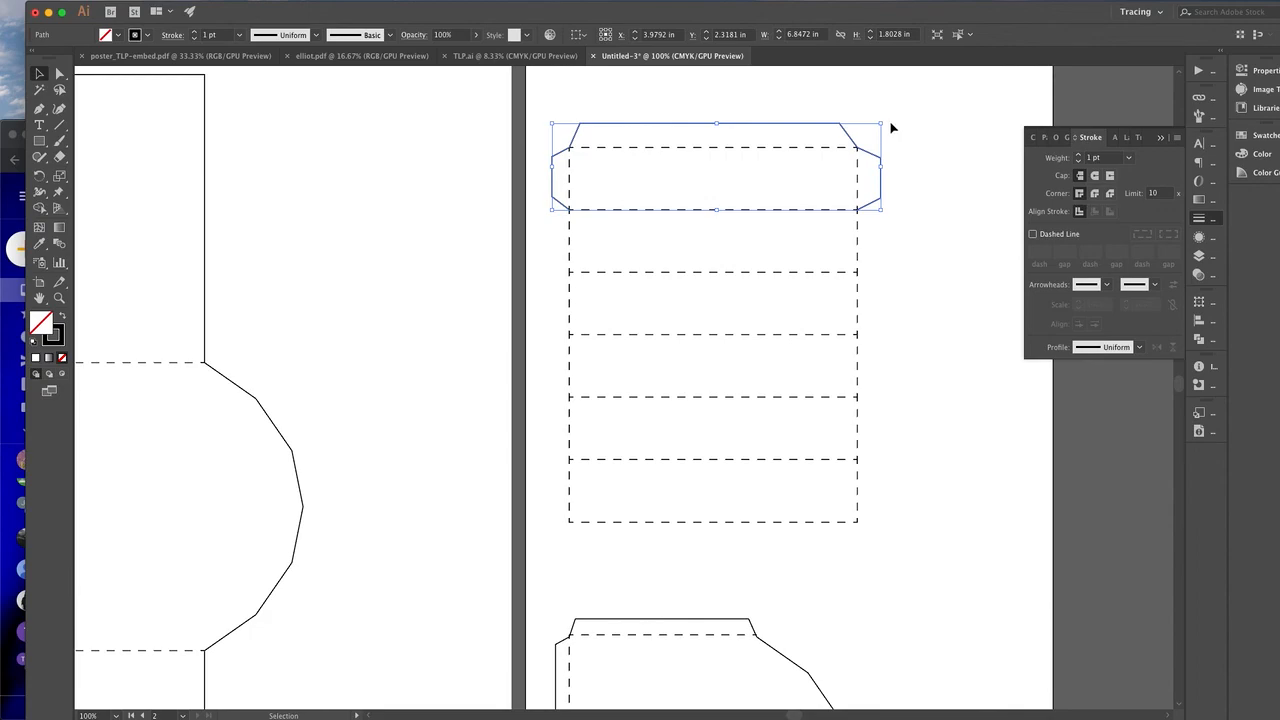
left_click_drag(890, 122, 563, 270)
left_click_drag(866, 191, 864, 521)
left_click(595, 317)
- Draw a tapered glue tab about 0.36 in deep with the Pen tool on the right edge of the fourth segment
key("p")
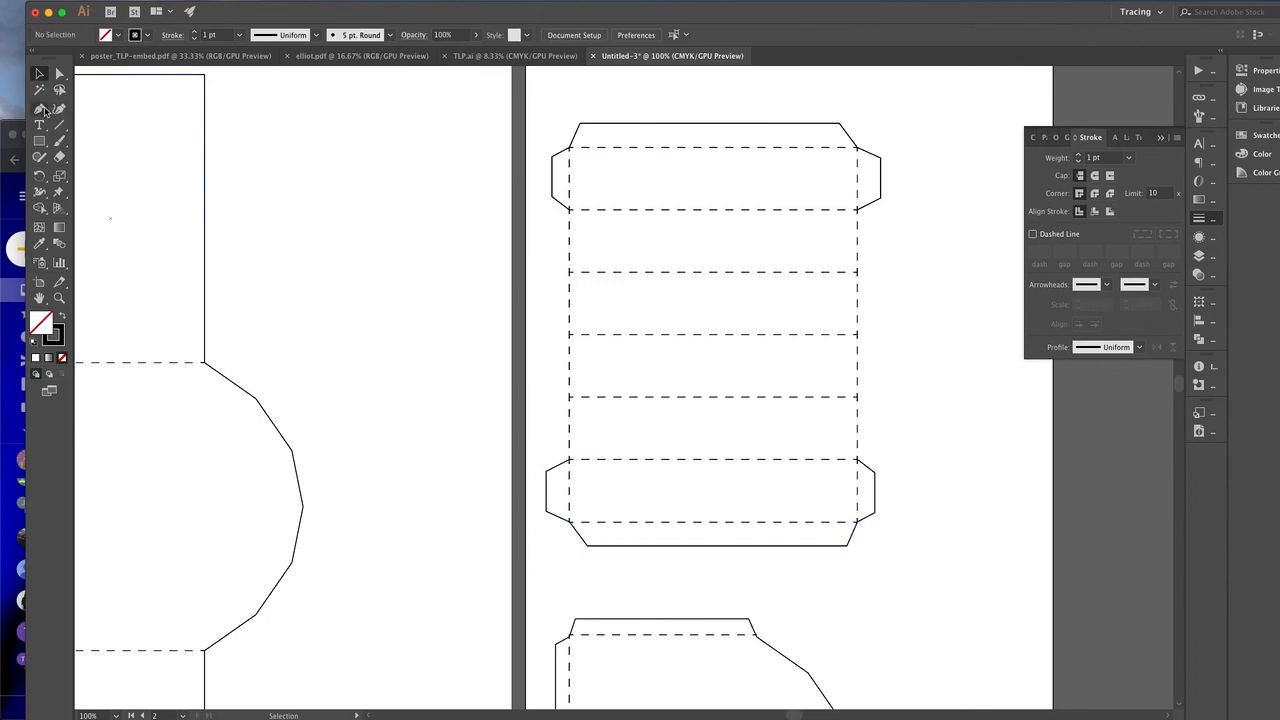
left_click(858, 211)
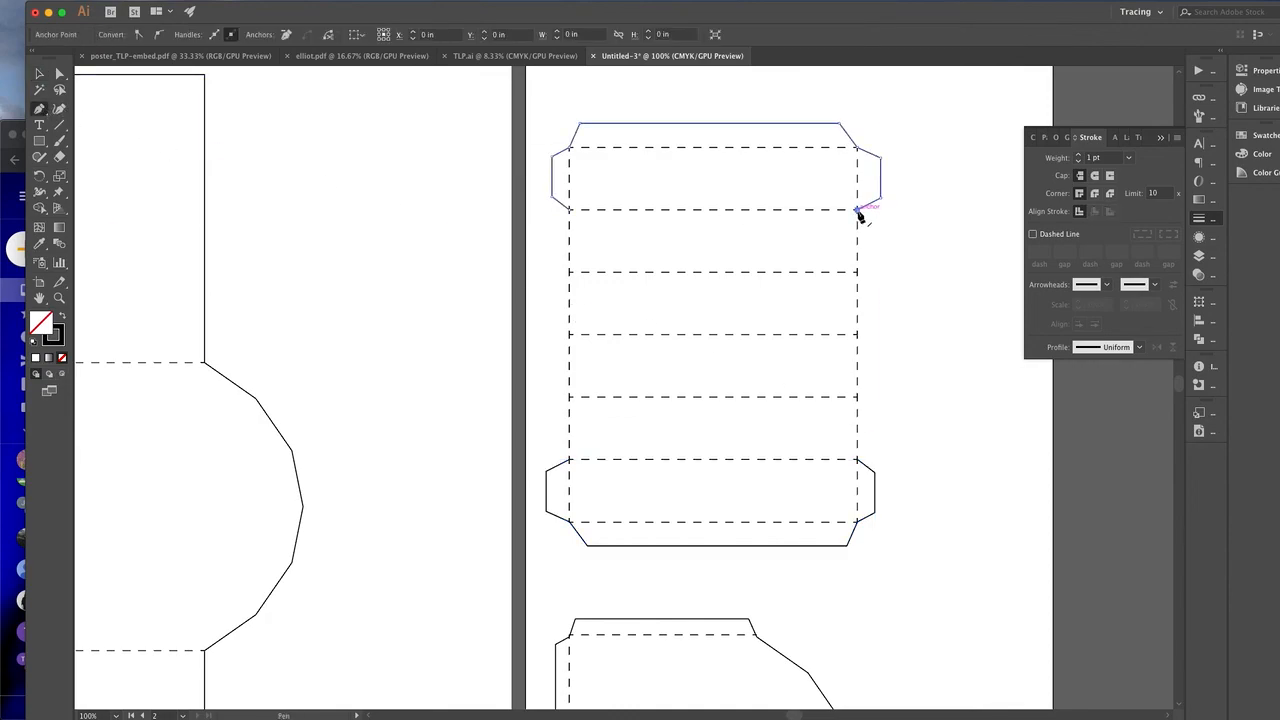
left_click(858, 398)
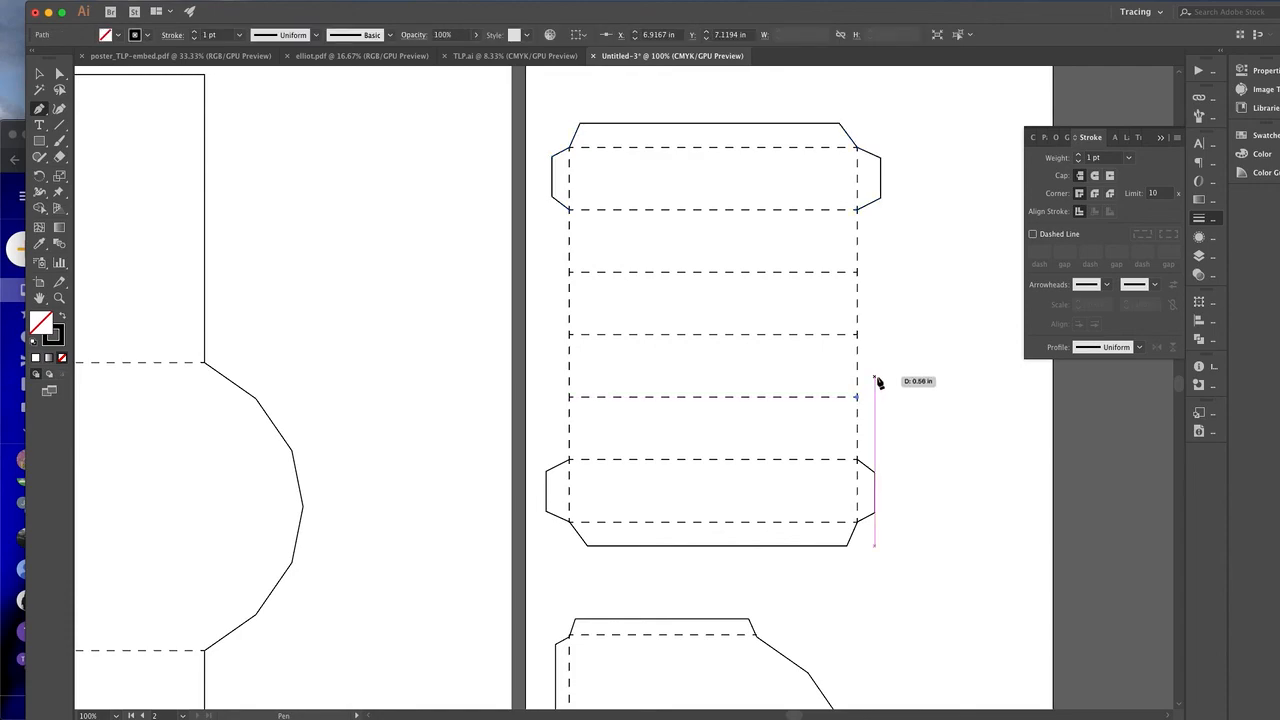
left_click(875, 386)
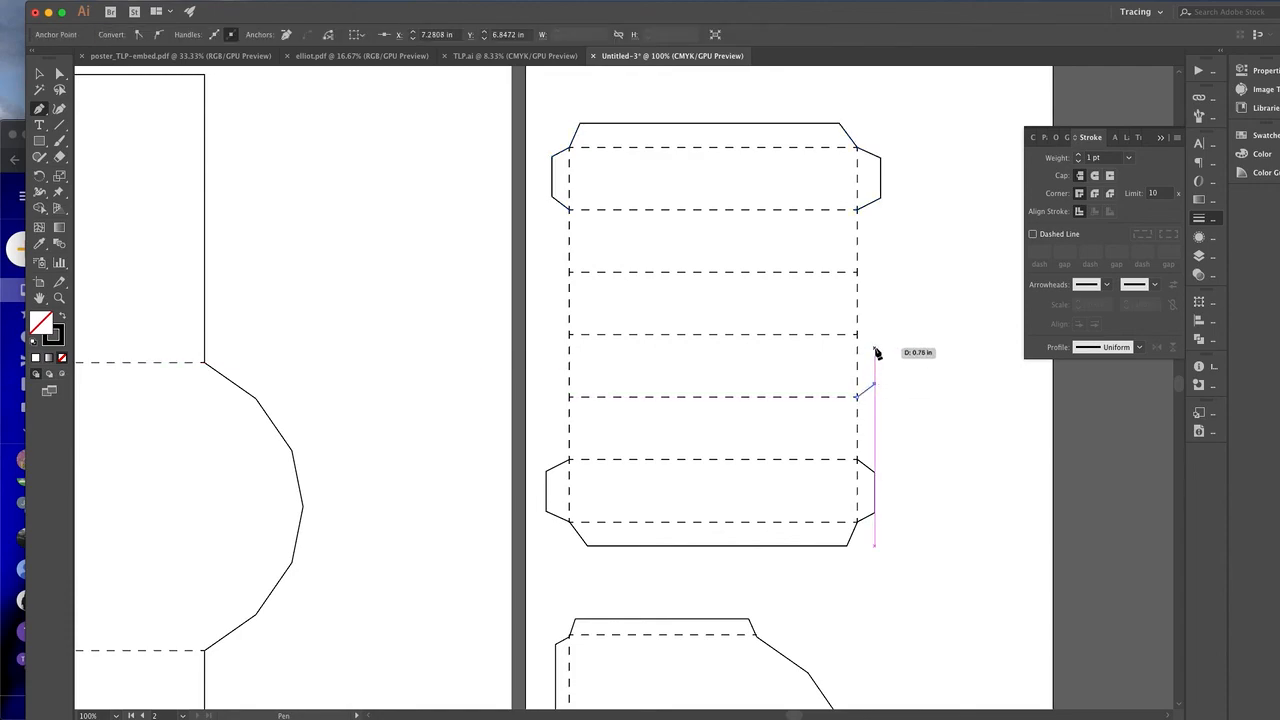
left_click(875, 347)
left_click(857, 335)
left_click(38, 74)
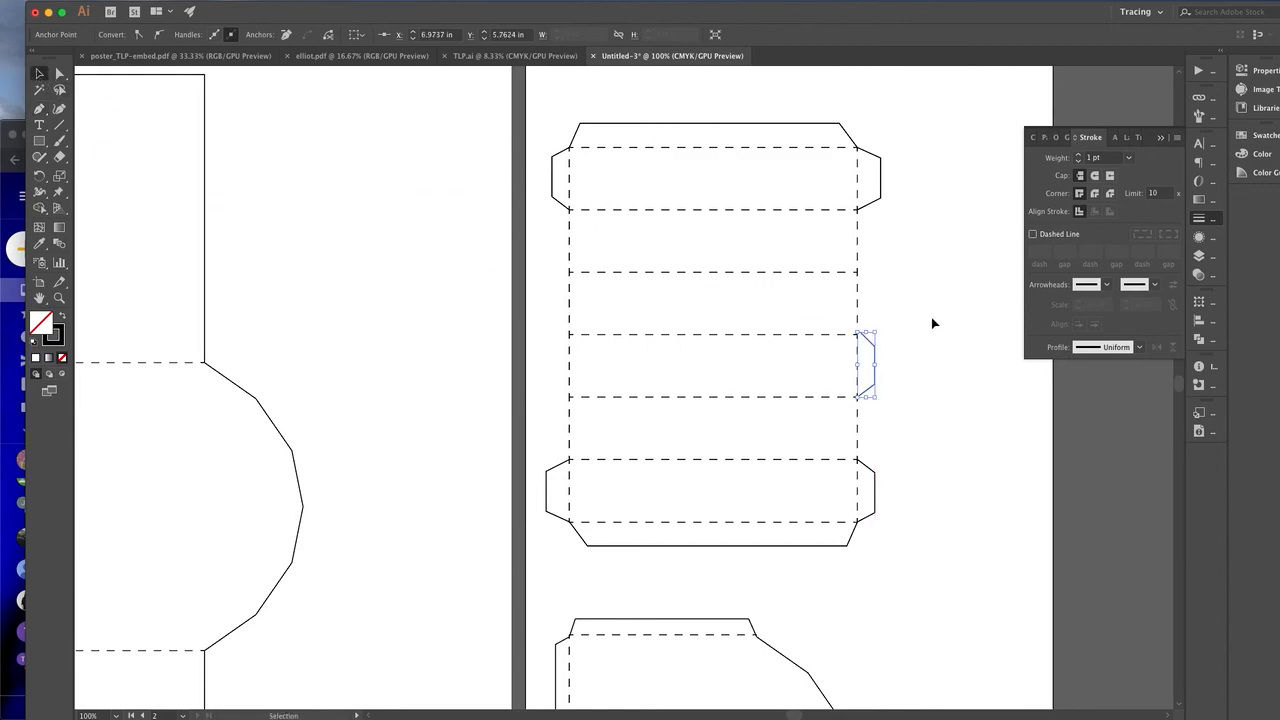
- Move the new tab's upper anchor point onto the corner where the fold line meets the strip's right edge
left_click(908, 371)
left_click(877, 374)
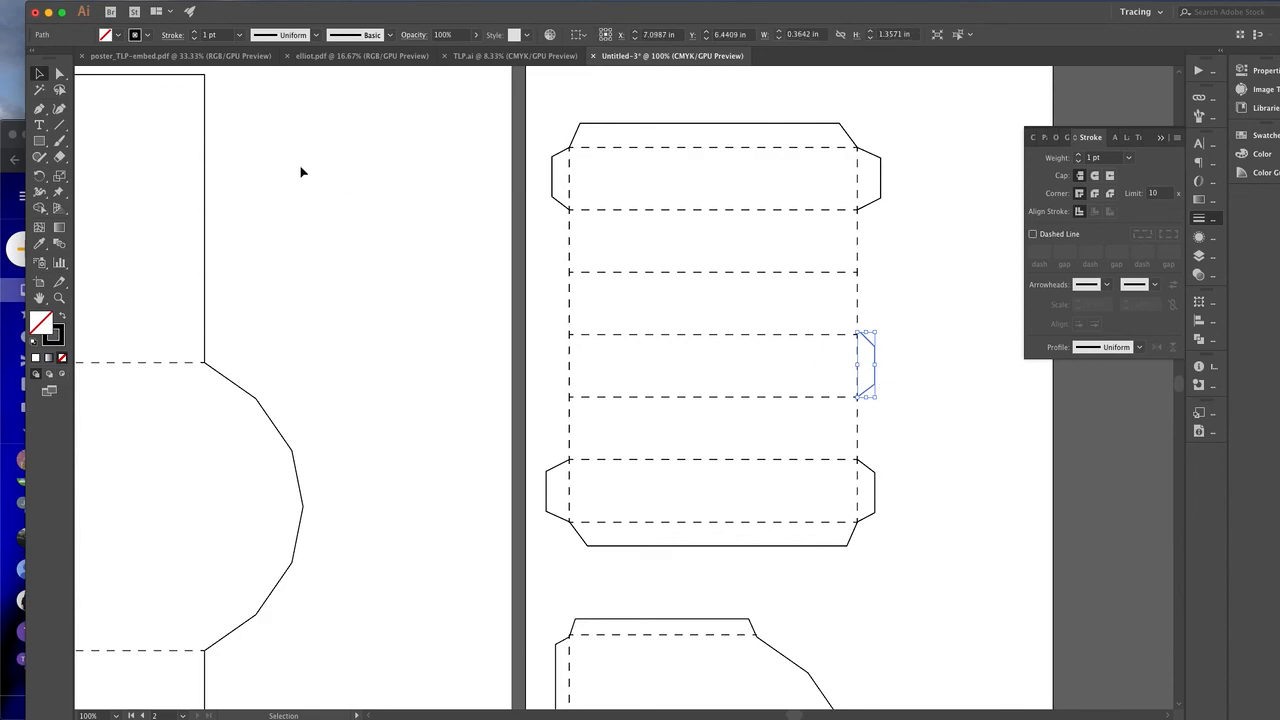
left_click(66, 80)
key("super+equal")
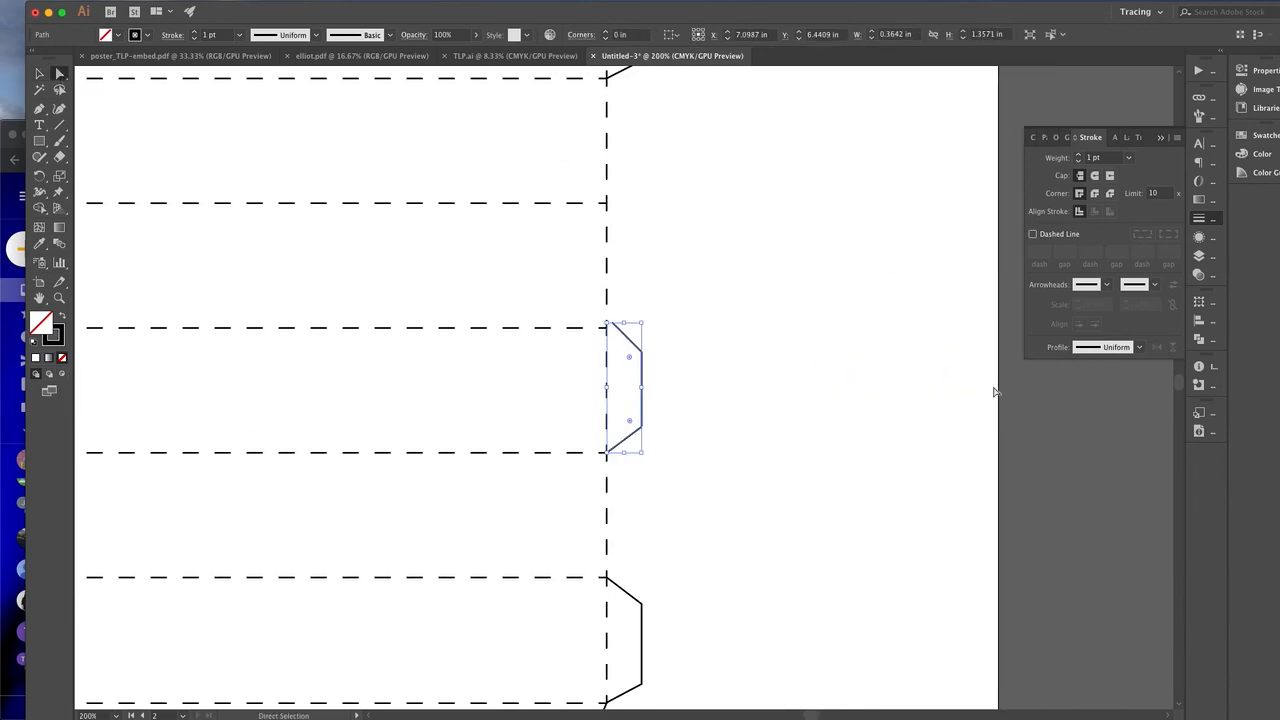
left_click(741, 373)
left_click_drag(610, 324, 607, 328)
- Copy the tab onto the right edges of the second, third and fifth segments
left_click(40, 73)
left_click(677, 429)
left_click_drag(675, 445, 688, 537)
scroll(658, 158, "down", 3)
scroll(688, 541, "left", 5)
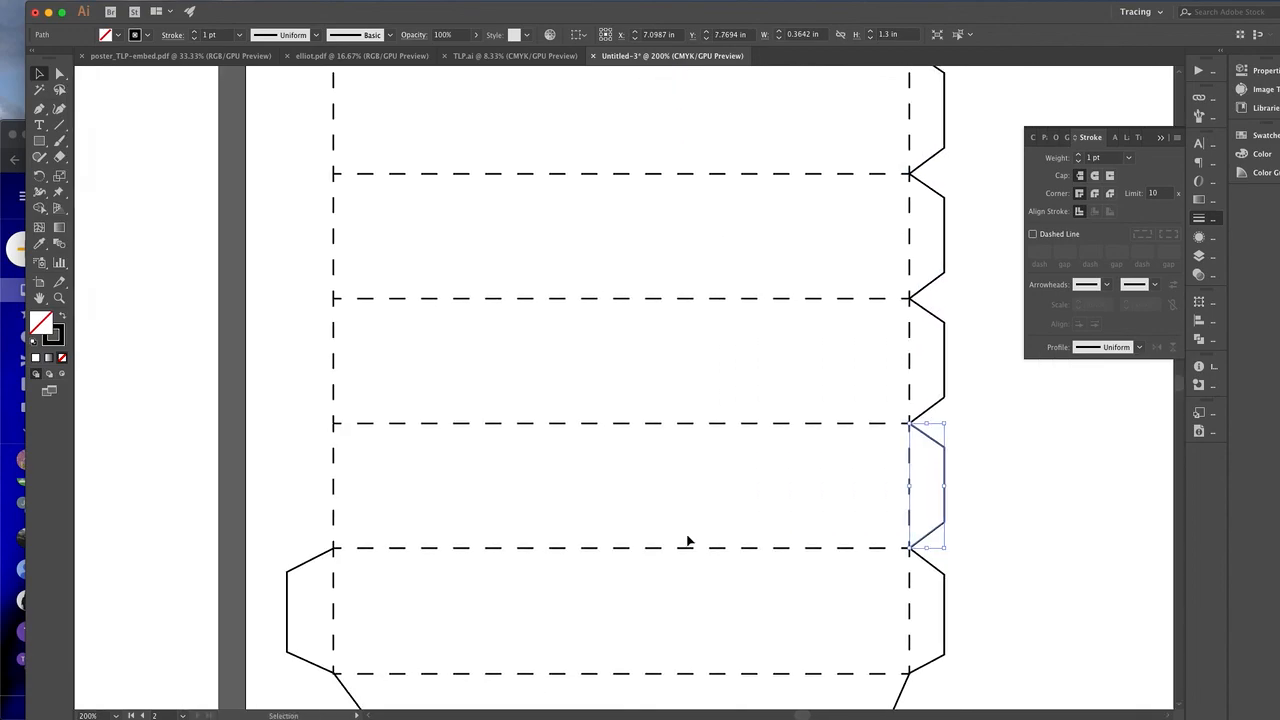
scroll(688, 541, "left", 1)
- Copy a right-hand tab, flip it to face outward, and snap it to the left edge of the fourth segment
left_click(962, 398)
left_click_drag(962, 398, 329, 398)
left_click_drag(336, 304, 290, 487)
left_click_drag(316, 318, 338, 320)
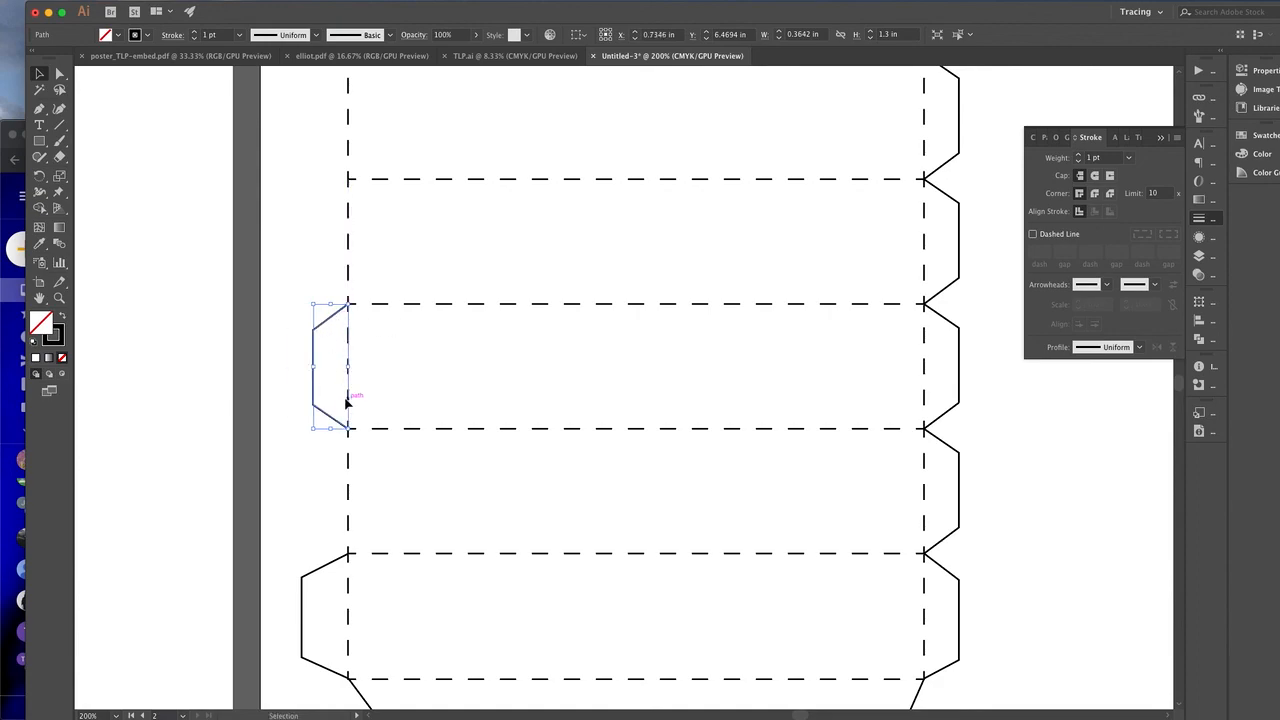
- Copy the left-hand tab onto the left edges of the second, third and fifth segments
left_click_drag(333, 420, 330, 545)
left_click_drag(300, 248, 318, 206)
scroll(326, 371, "up", 3)
left_click(283, 212)
key("super+minus")
key("super+minus")
key("super+minus")
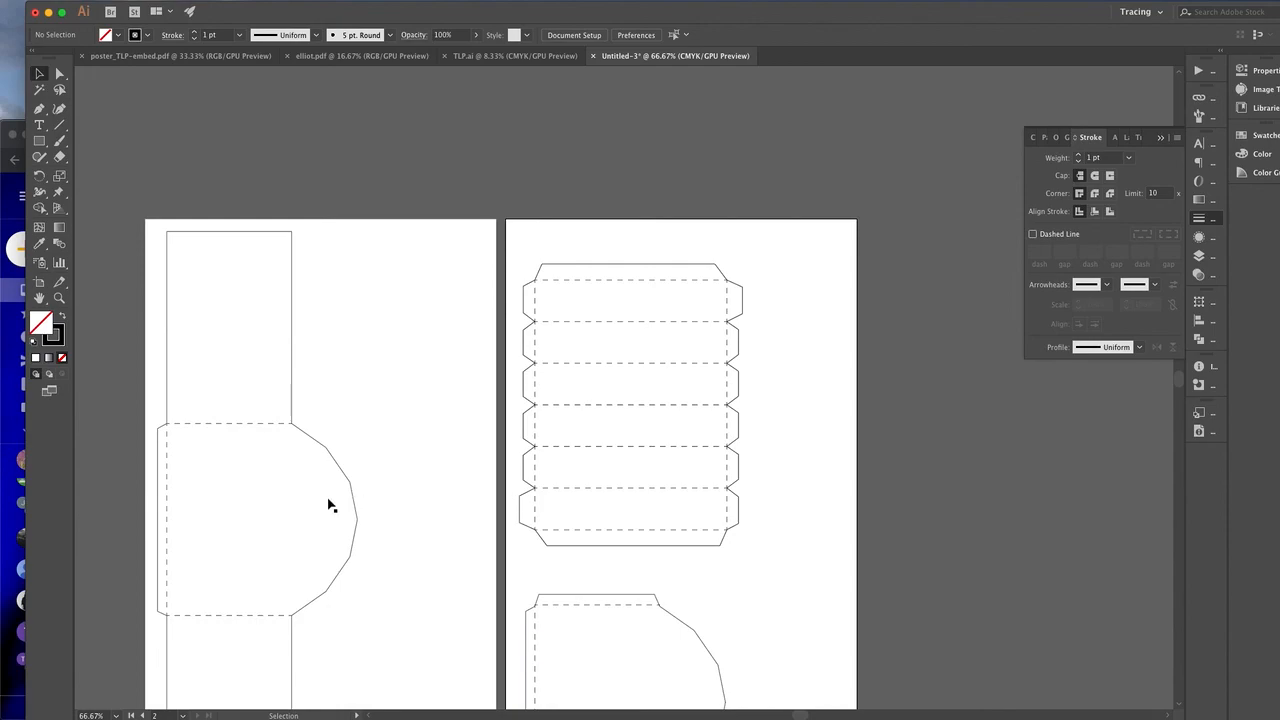
scroll(260, 540, "down", 3)
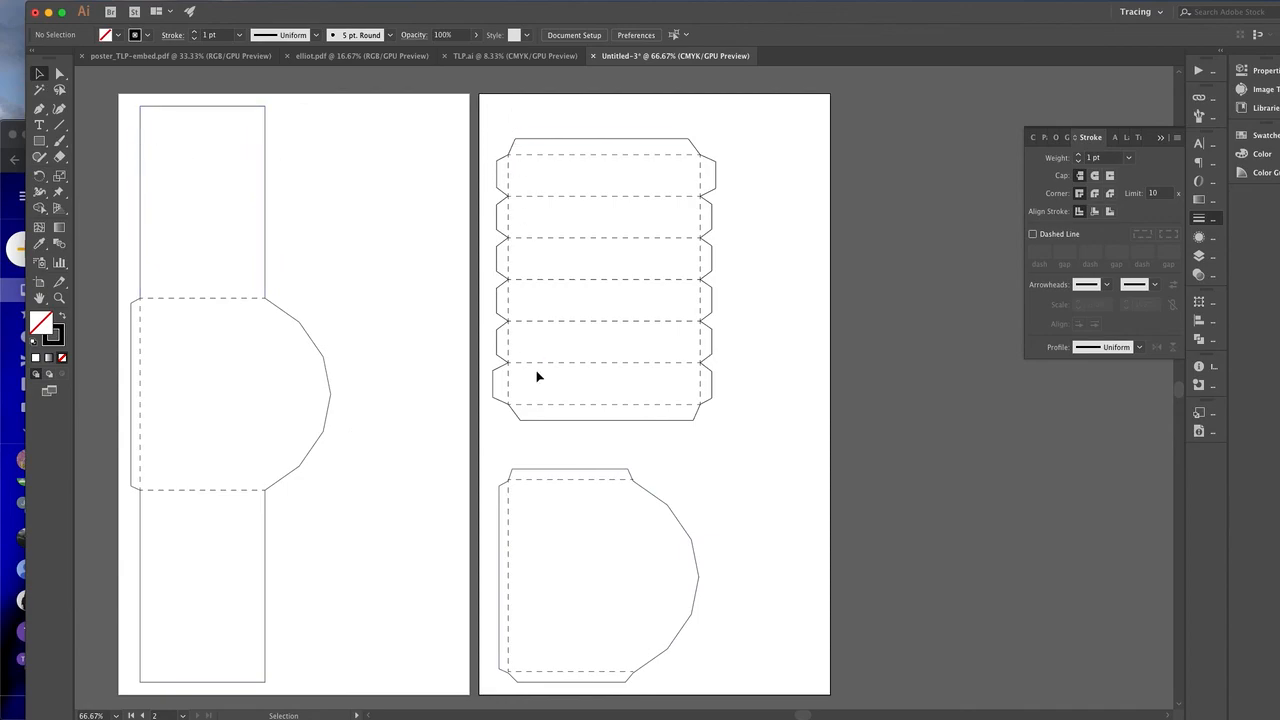
mouse_move(1004, 5)
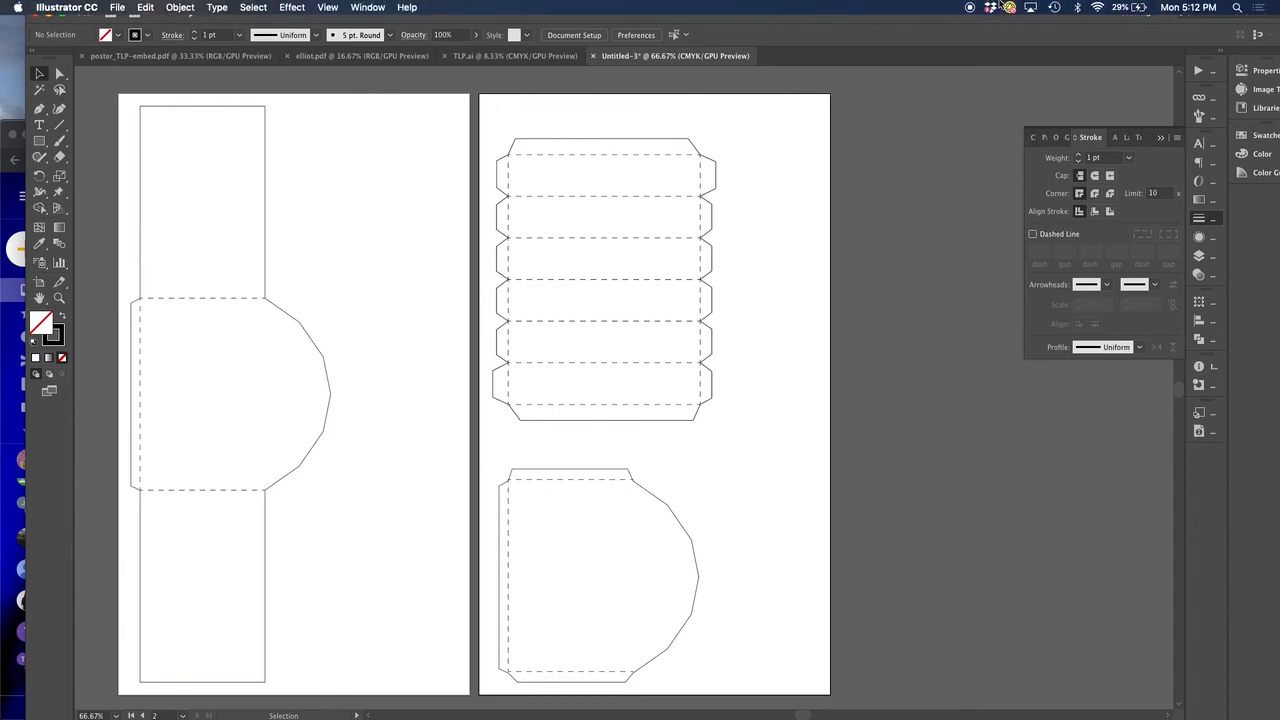